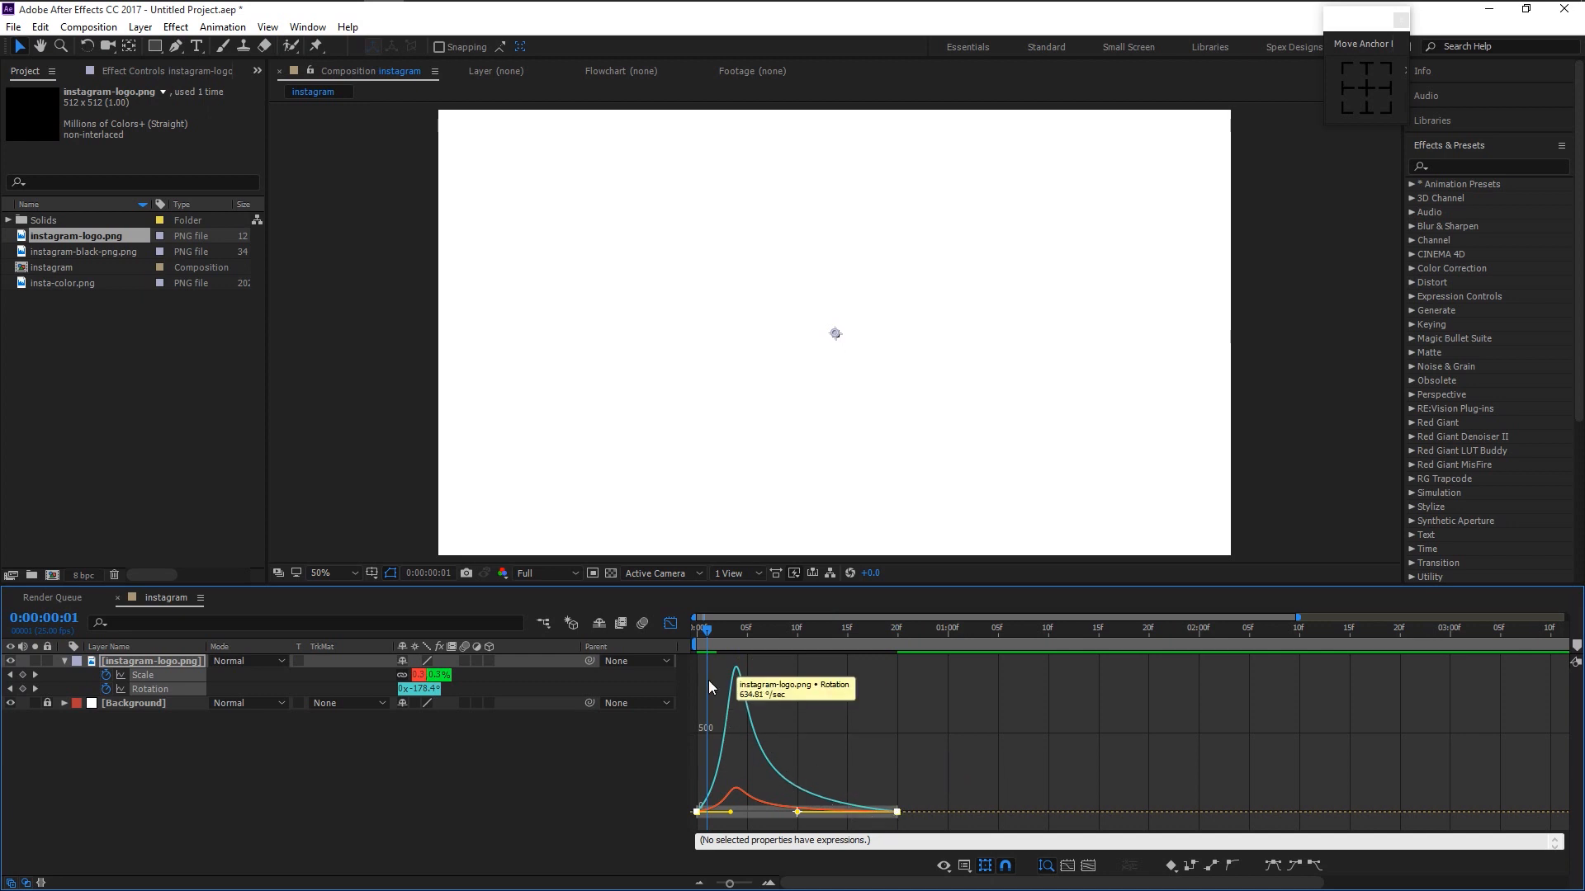
# Leave the graph editor and preview the logo's scale and rotation animation from the first frame.
pyautogui.click(670, 624)
pyautogui.press('Home')
pyautogui.click(767, 747)
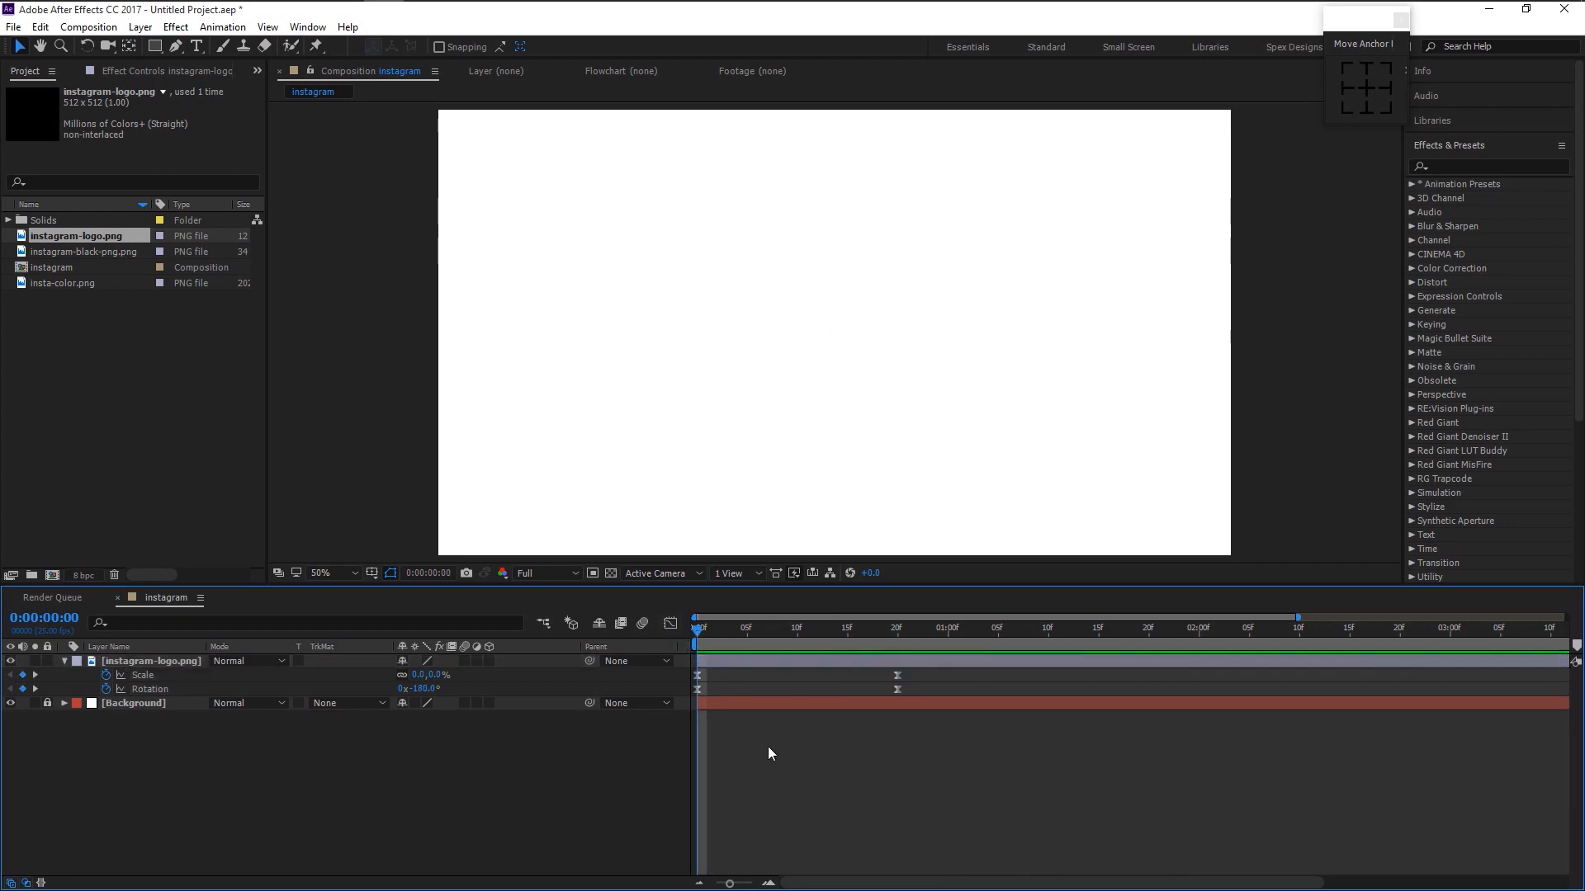
pyautogui.press('space')
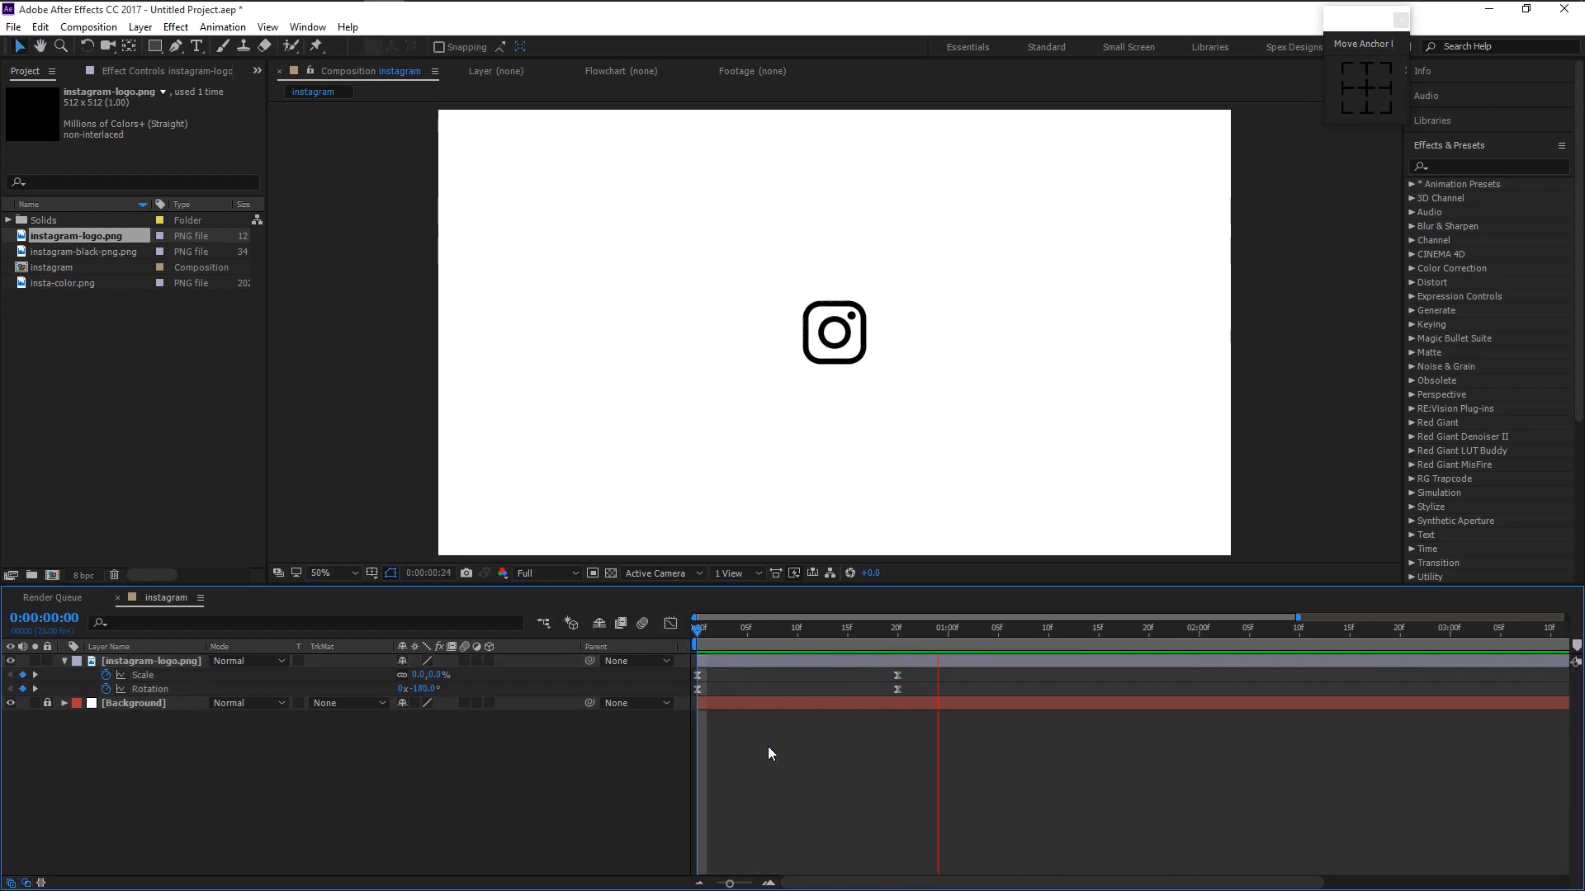
pyautogui.click(725, 661)
pyautogui.press('Home')
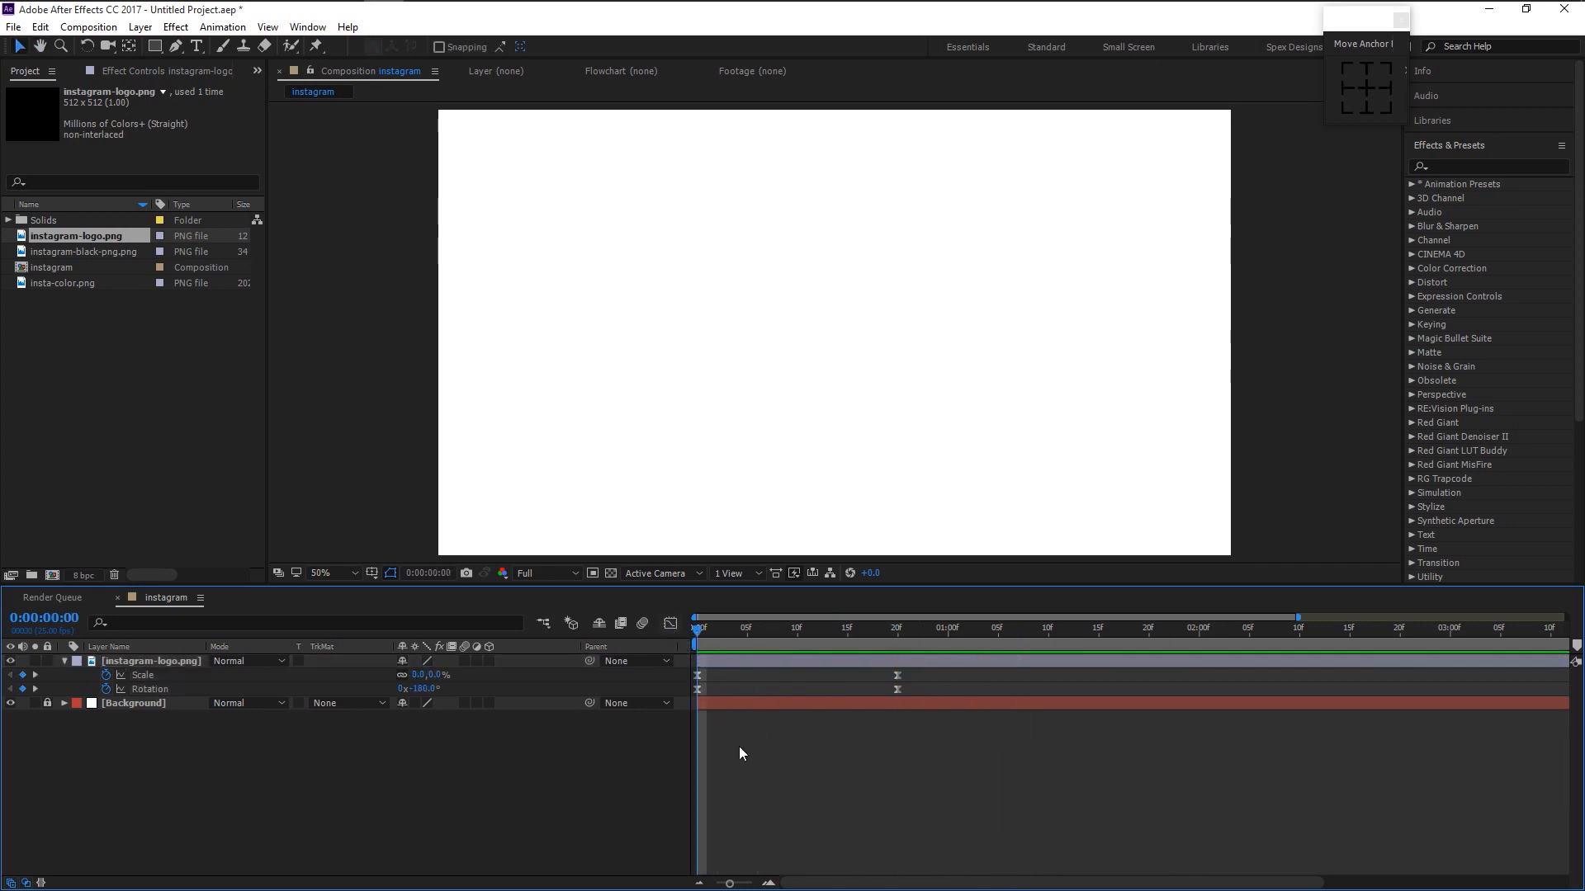
pyautogui.press('space')
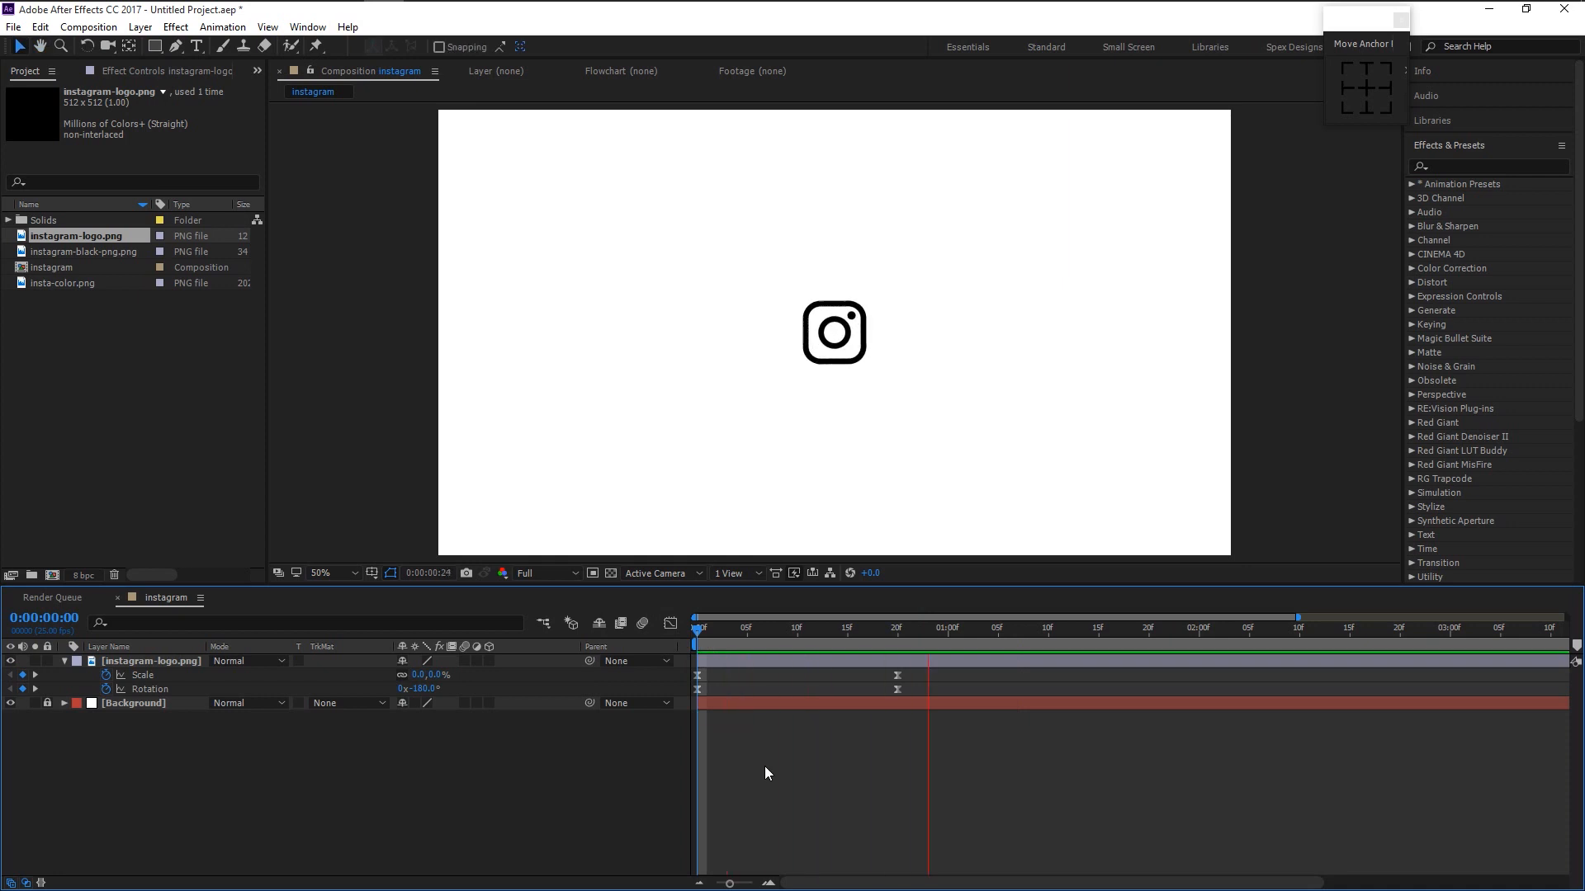
pyautogui.press('space')
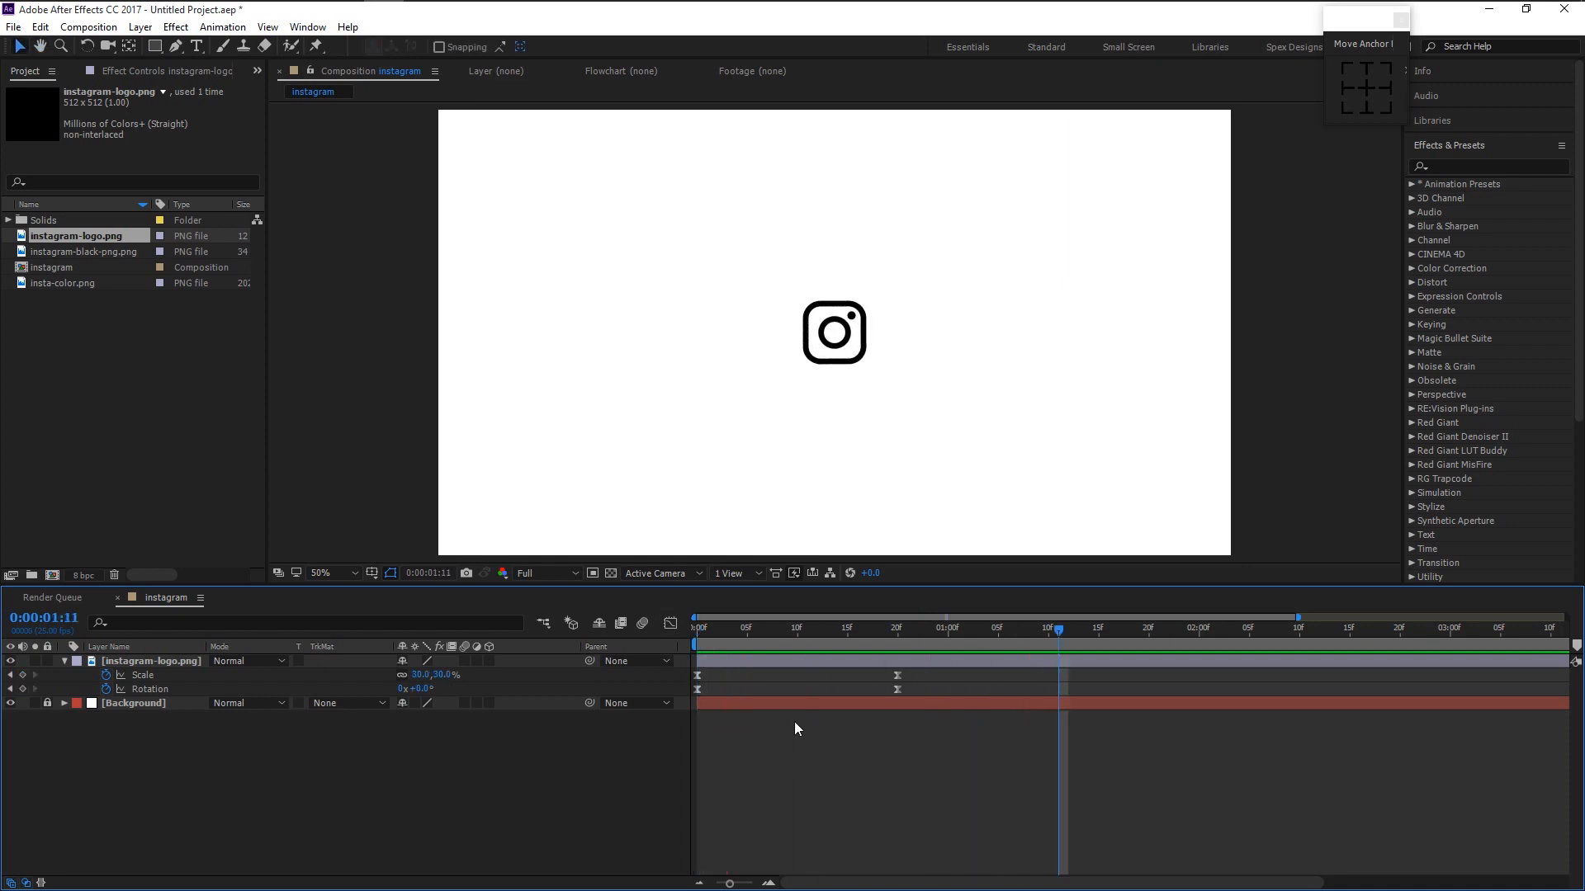
# At 0:00:00:20, draw a short vertical line beside the logo's left edge with the Pen tool, roughly matching the logo's height.
pyautogui.click(896, 631)
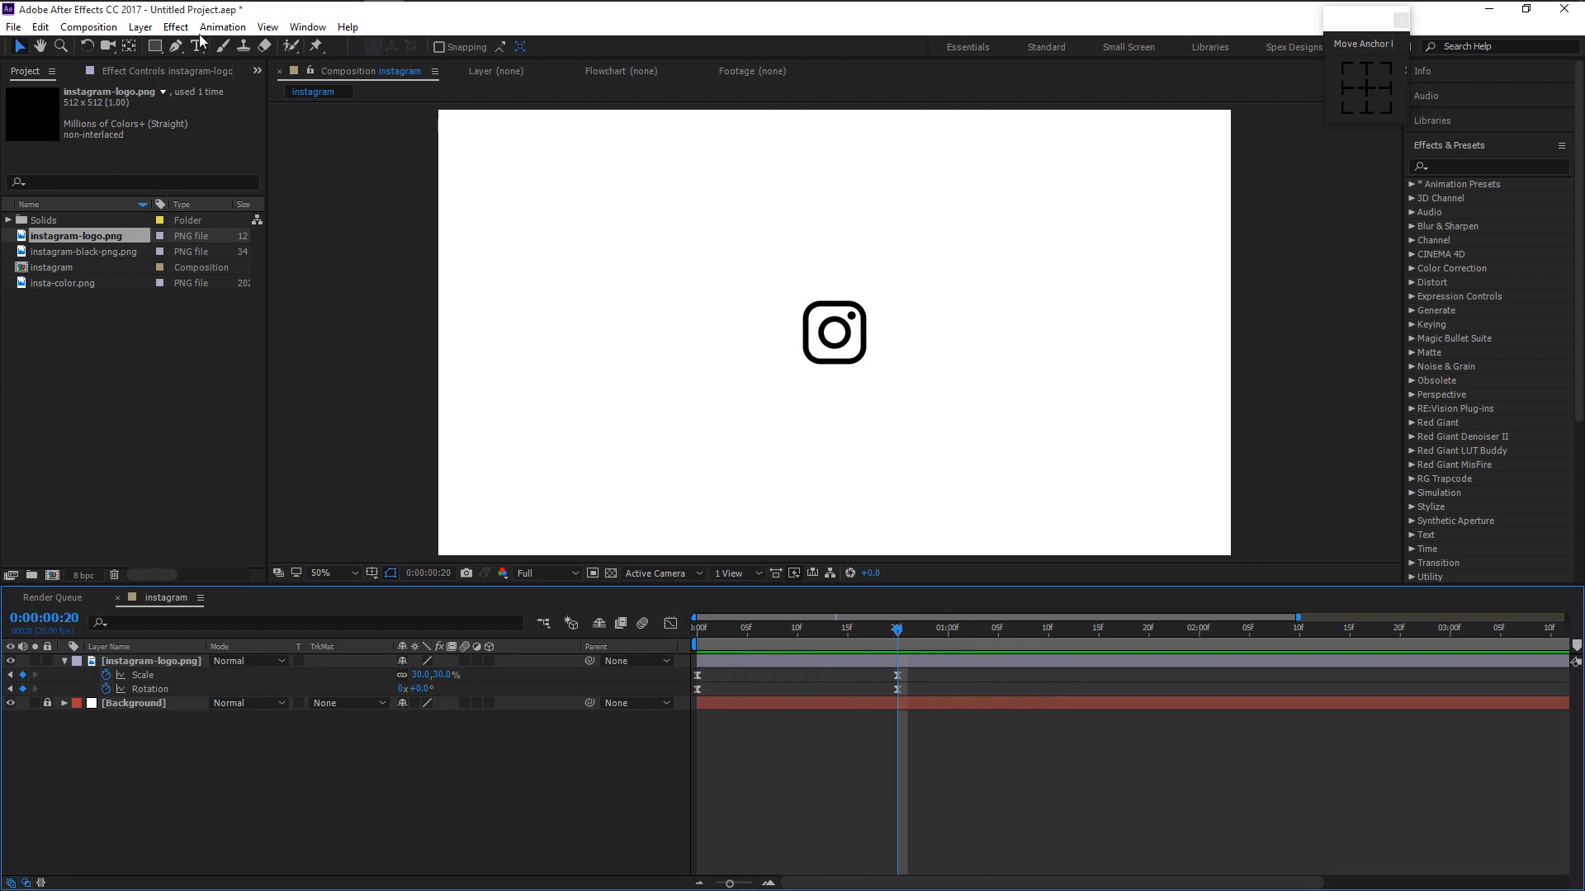
pyautogui.click(175, 46)
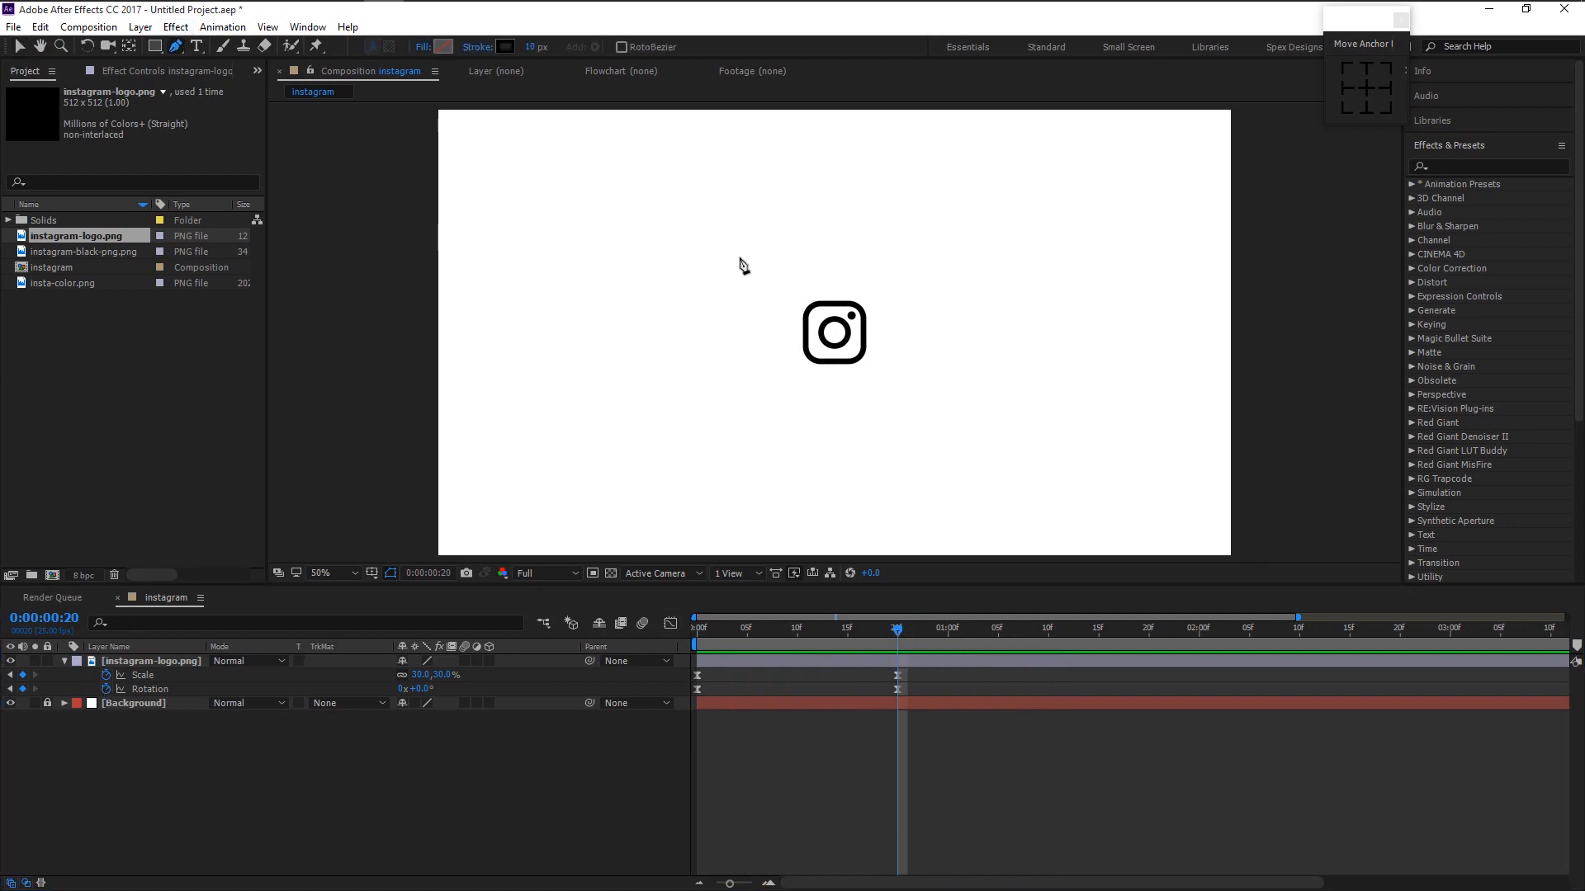
pyautogui.click(771, 296)
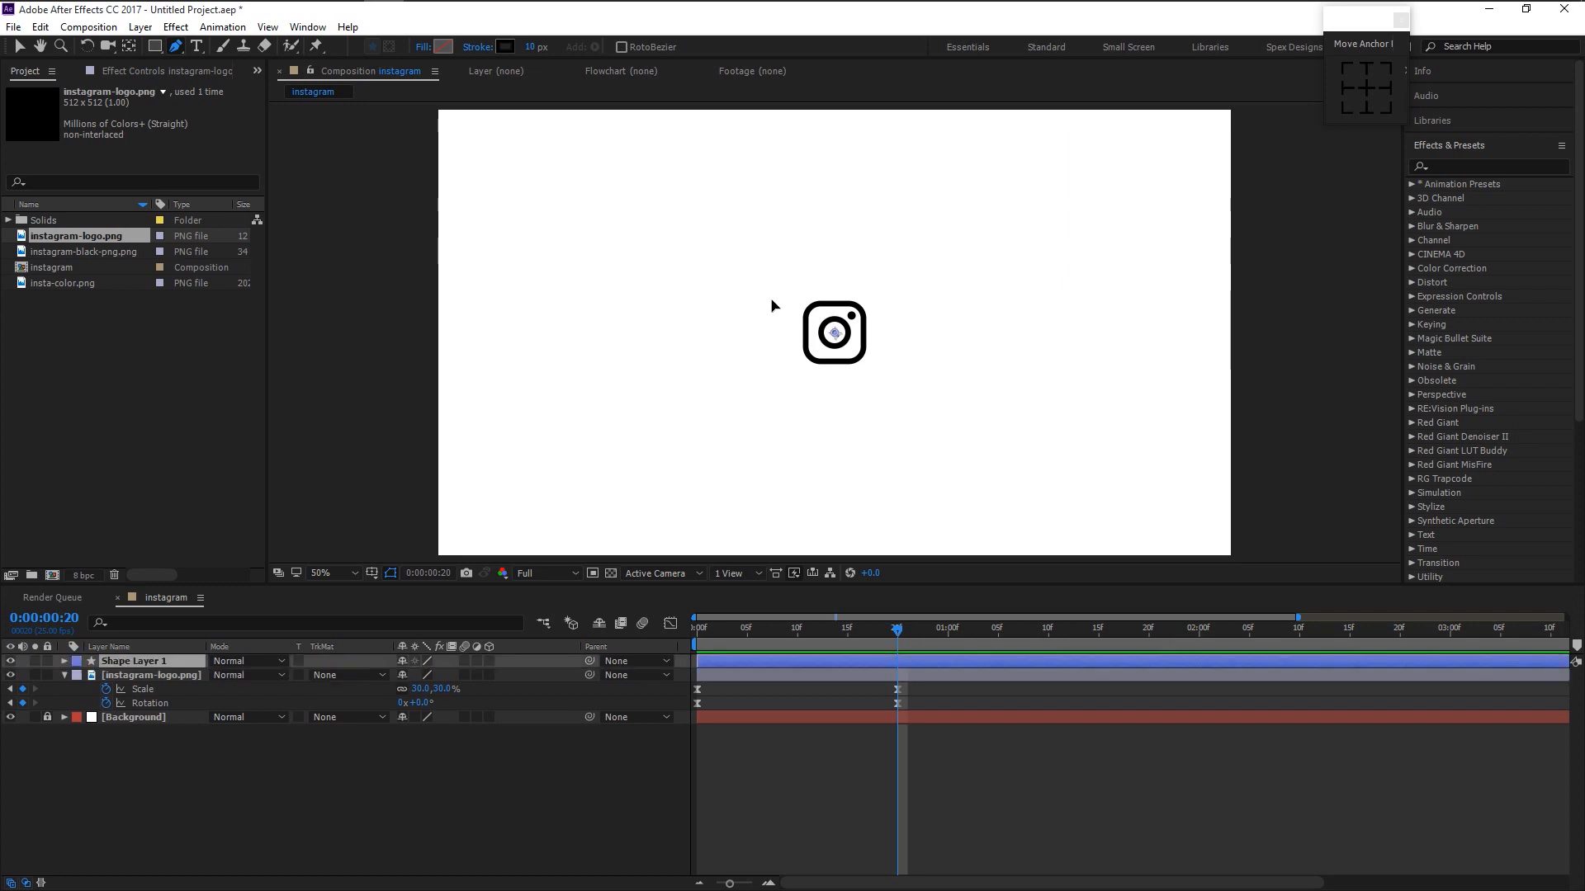
pyautogui.click(771, 367)
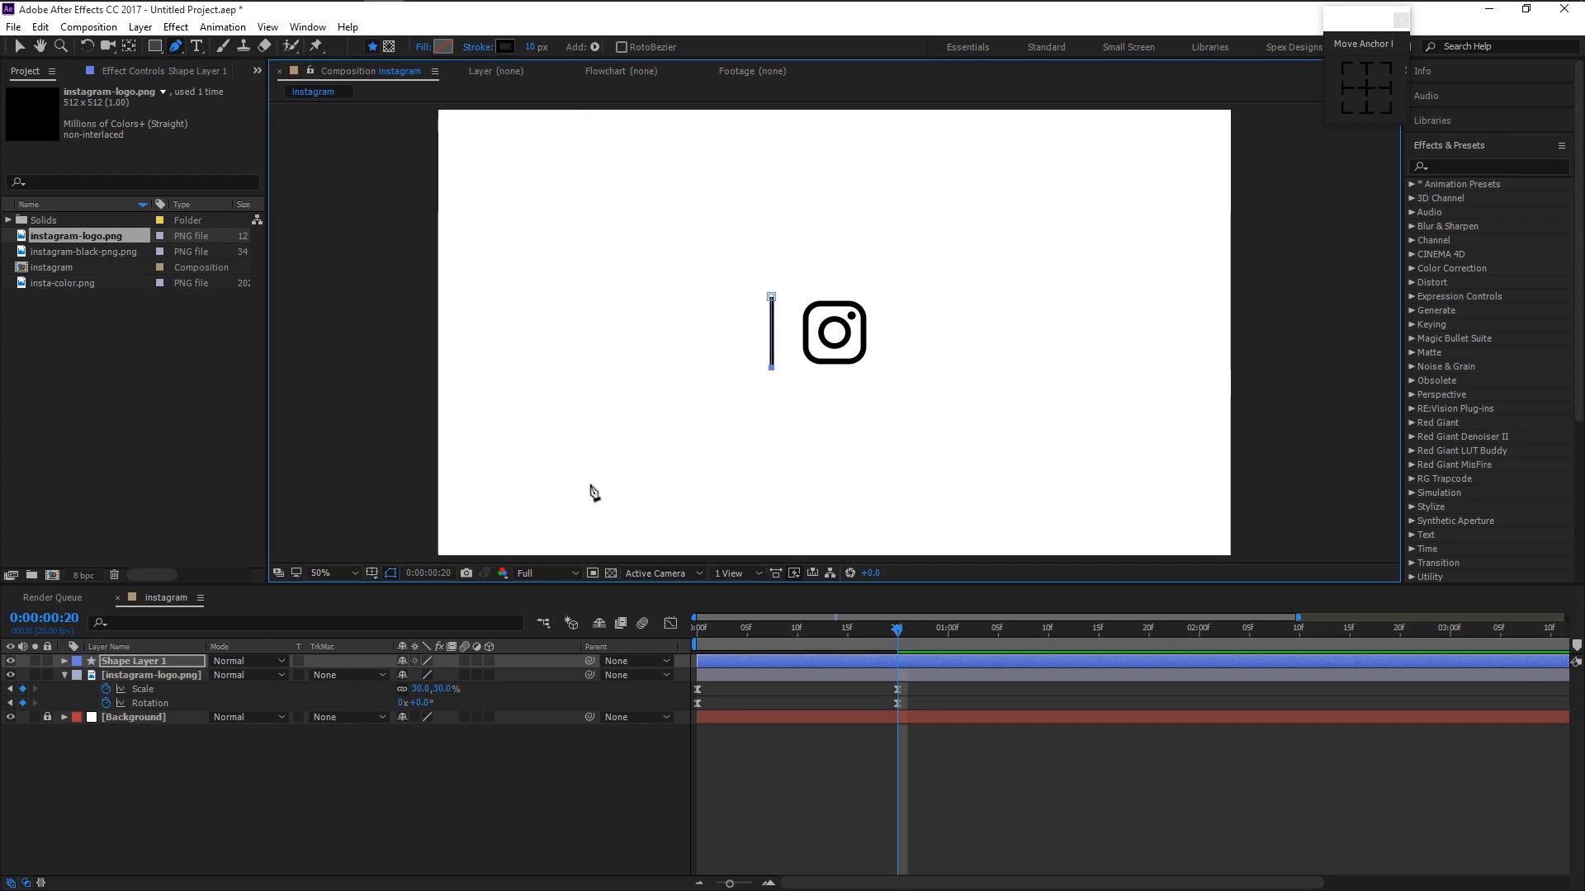
# Rename the new shape layer as line.
pyautogui.click(113, 664)
pyautogui.press('Return')
pyautogui.write('line')
pyautogui.press('Return')
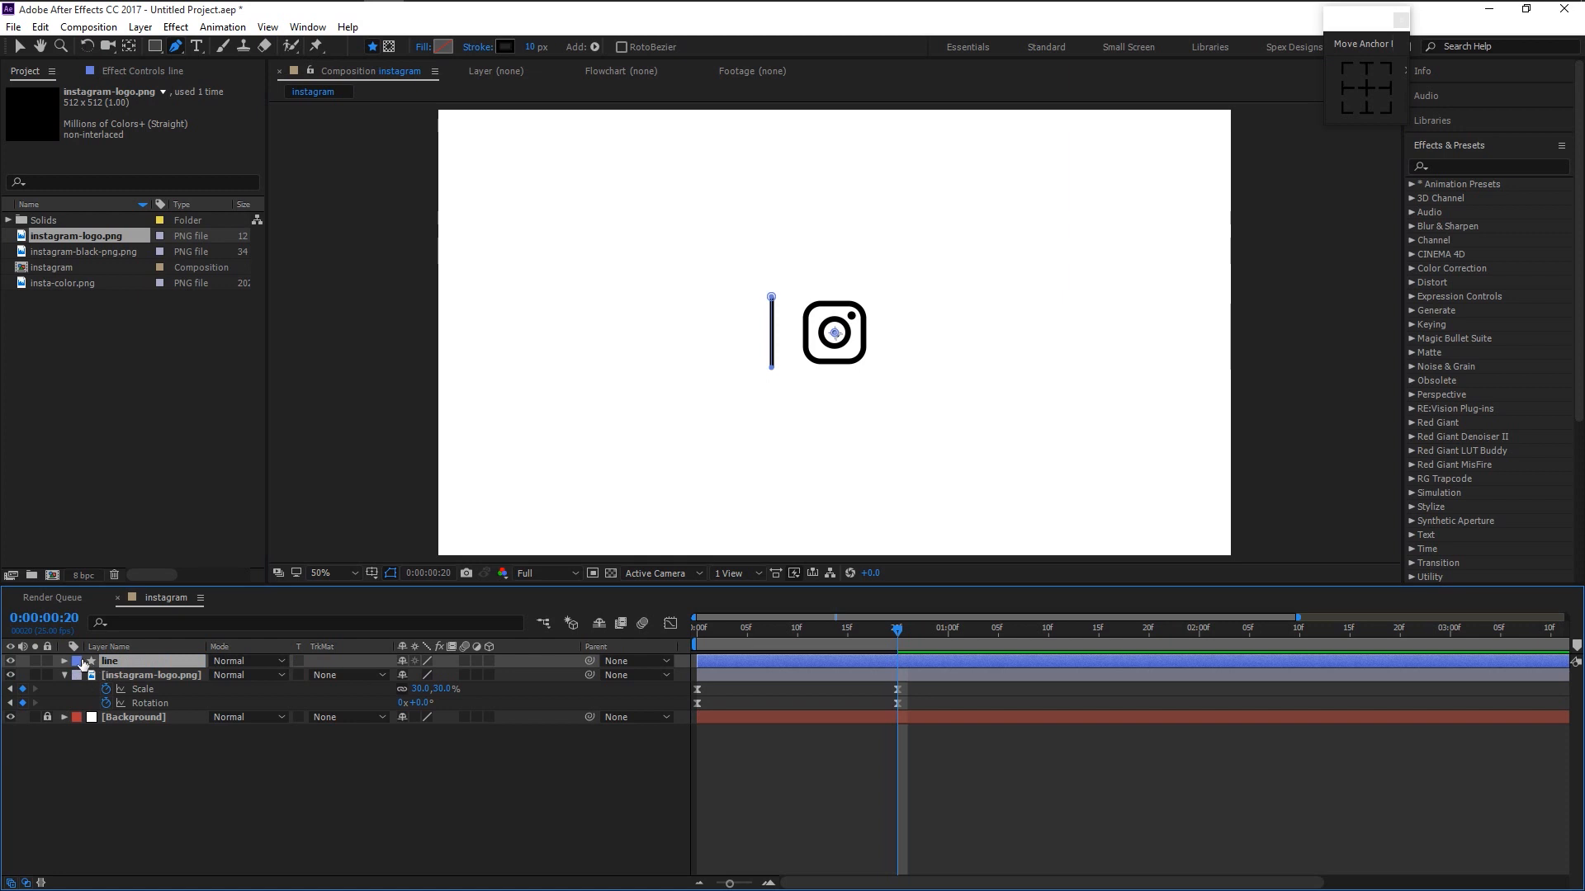
# Add Trim Paths to the line layer's contents and expand its properties.
pyautogui.click(65, 661)
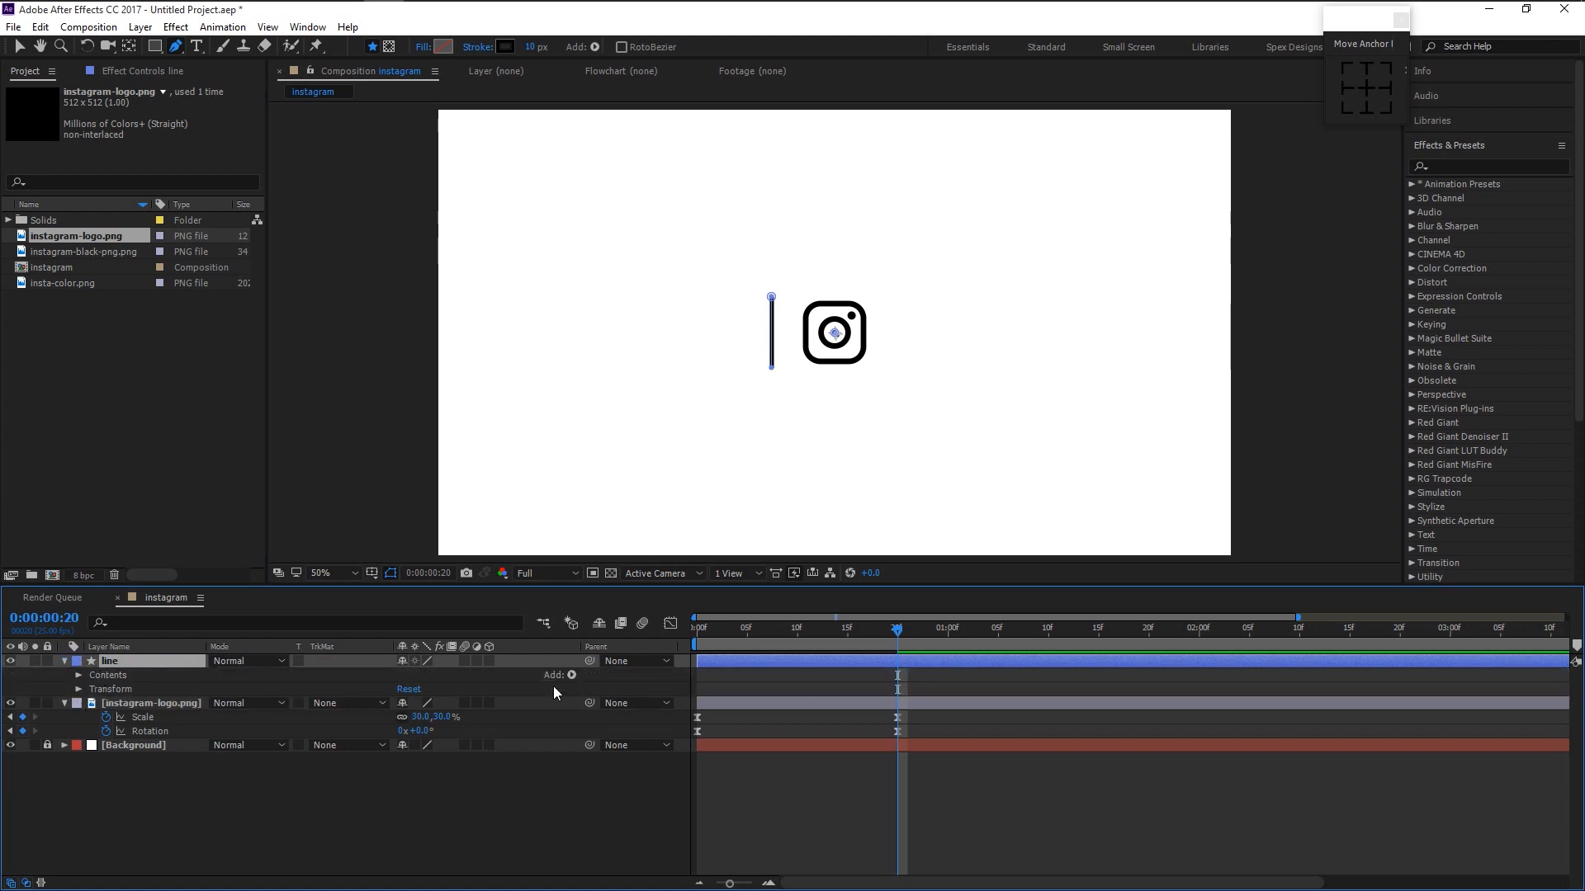
pyautogui.click(571, 675)
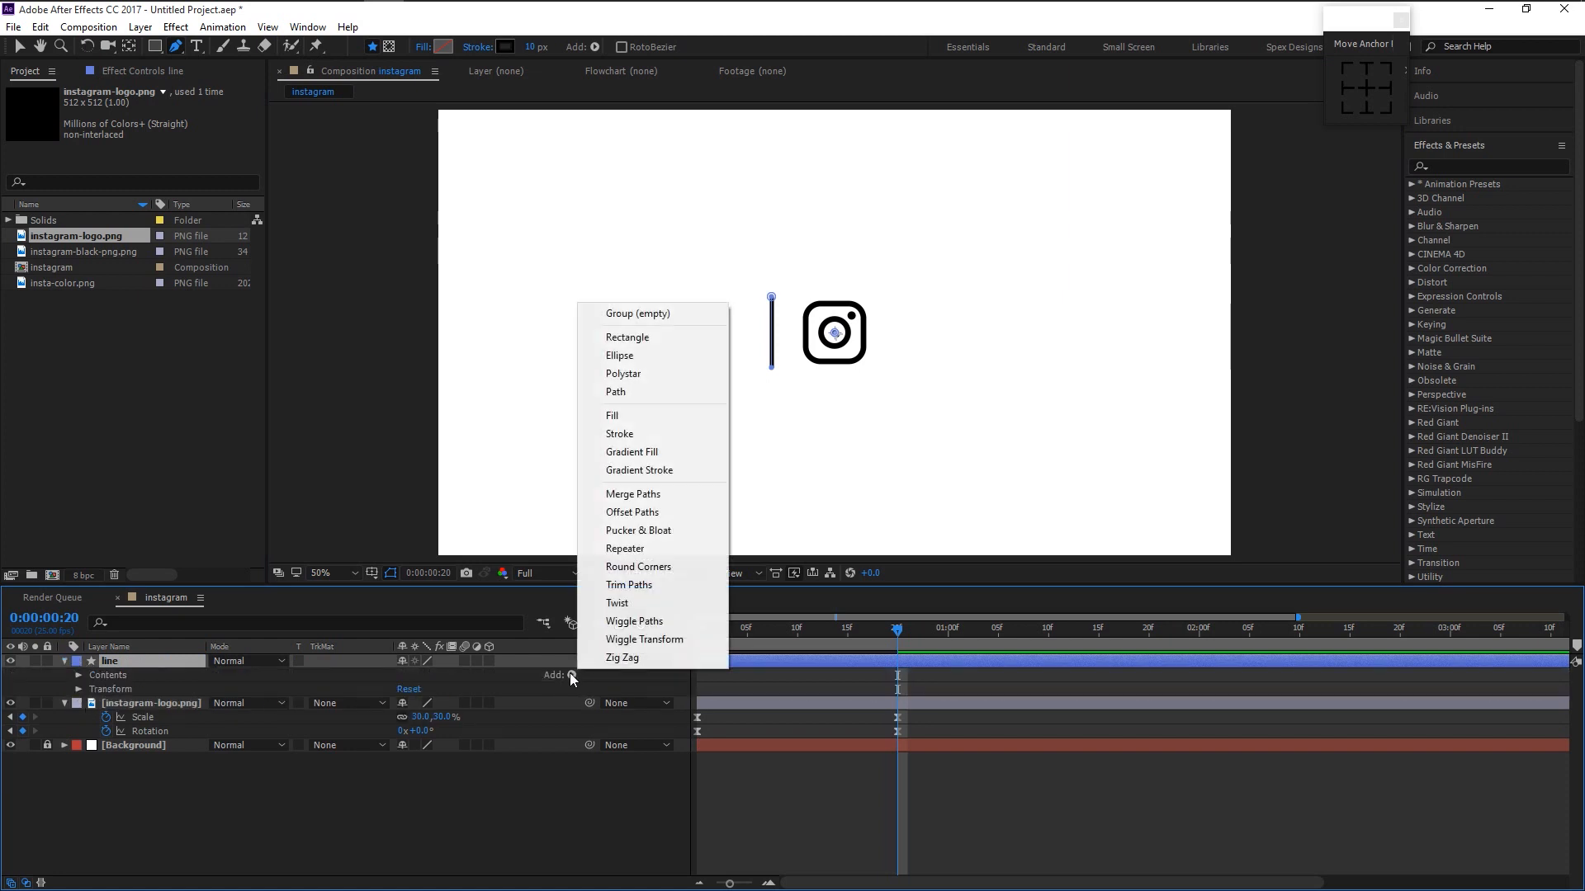
pyautogui.click(630, 586)
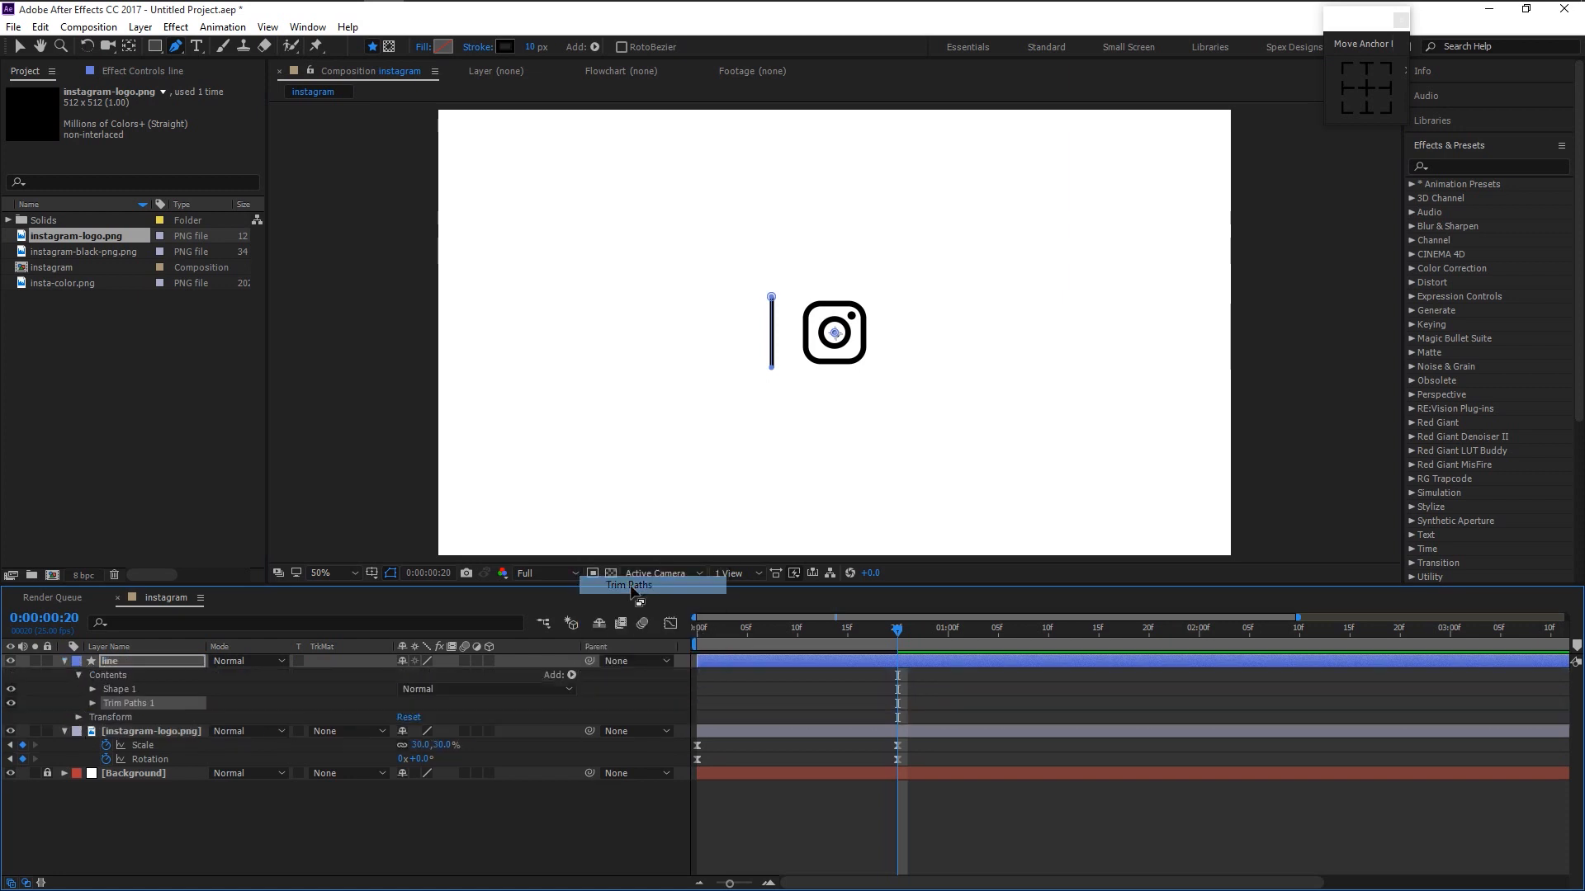
pyautogui.click(92, 703)
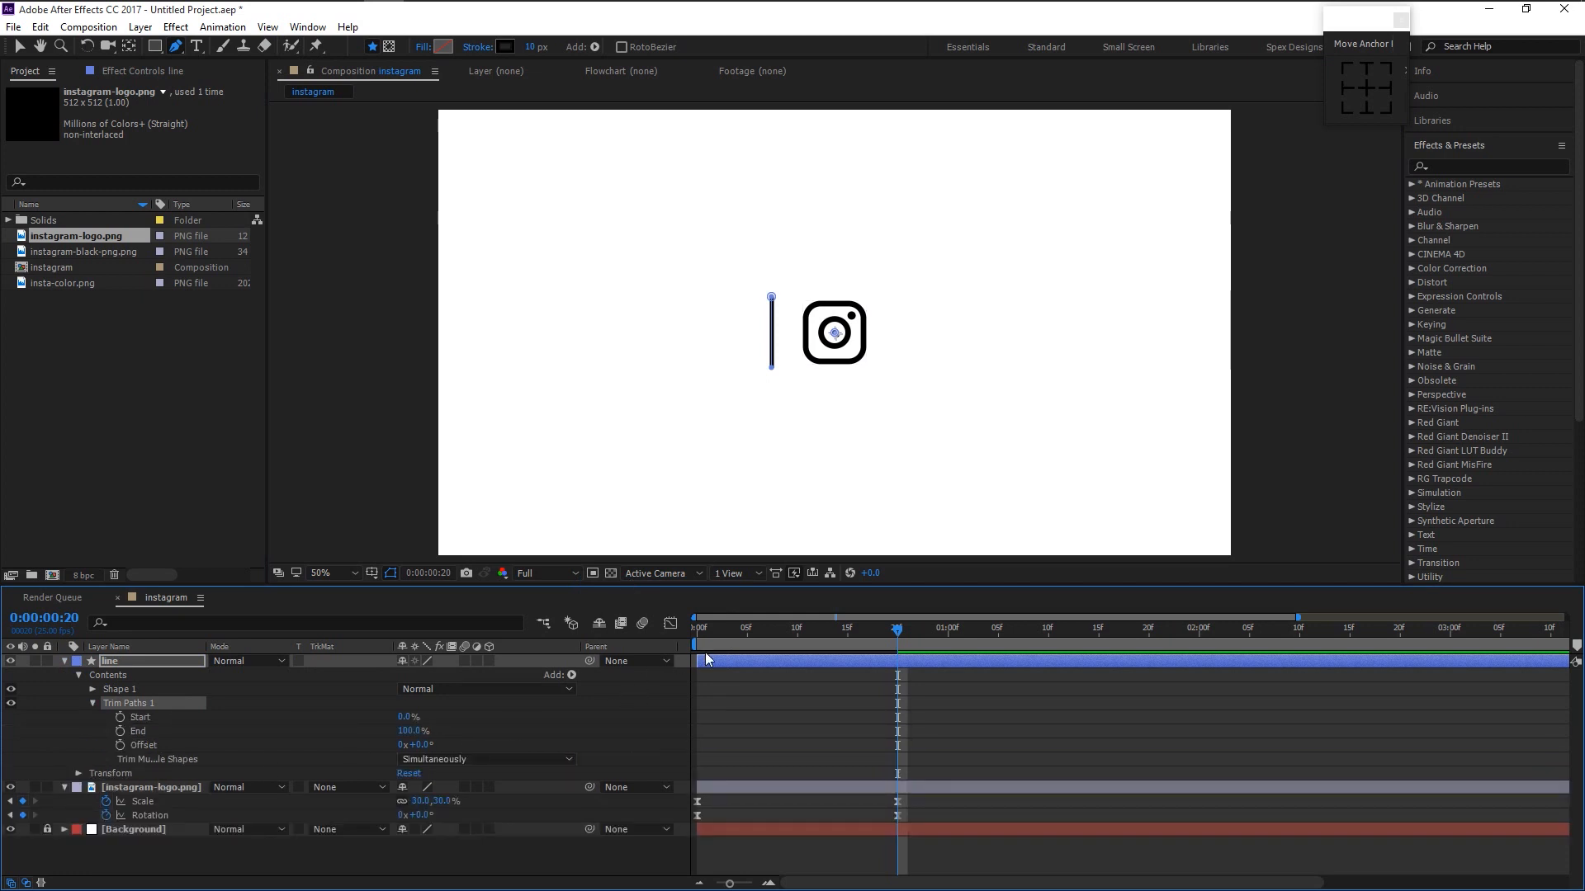
# At the first frame, add keyframes for the Trim Paths Start and End and set End to 0%.
pyautogui.moveTo(723, 635); pyautogui.dragTo(680, 646)
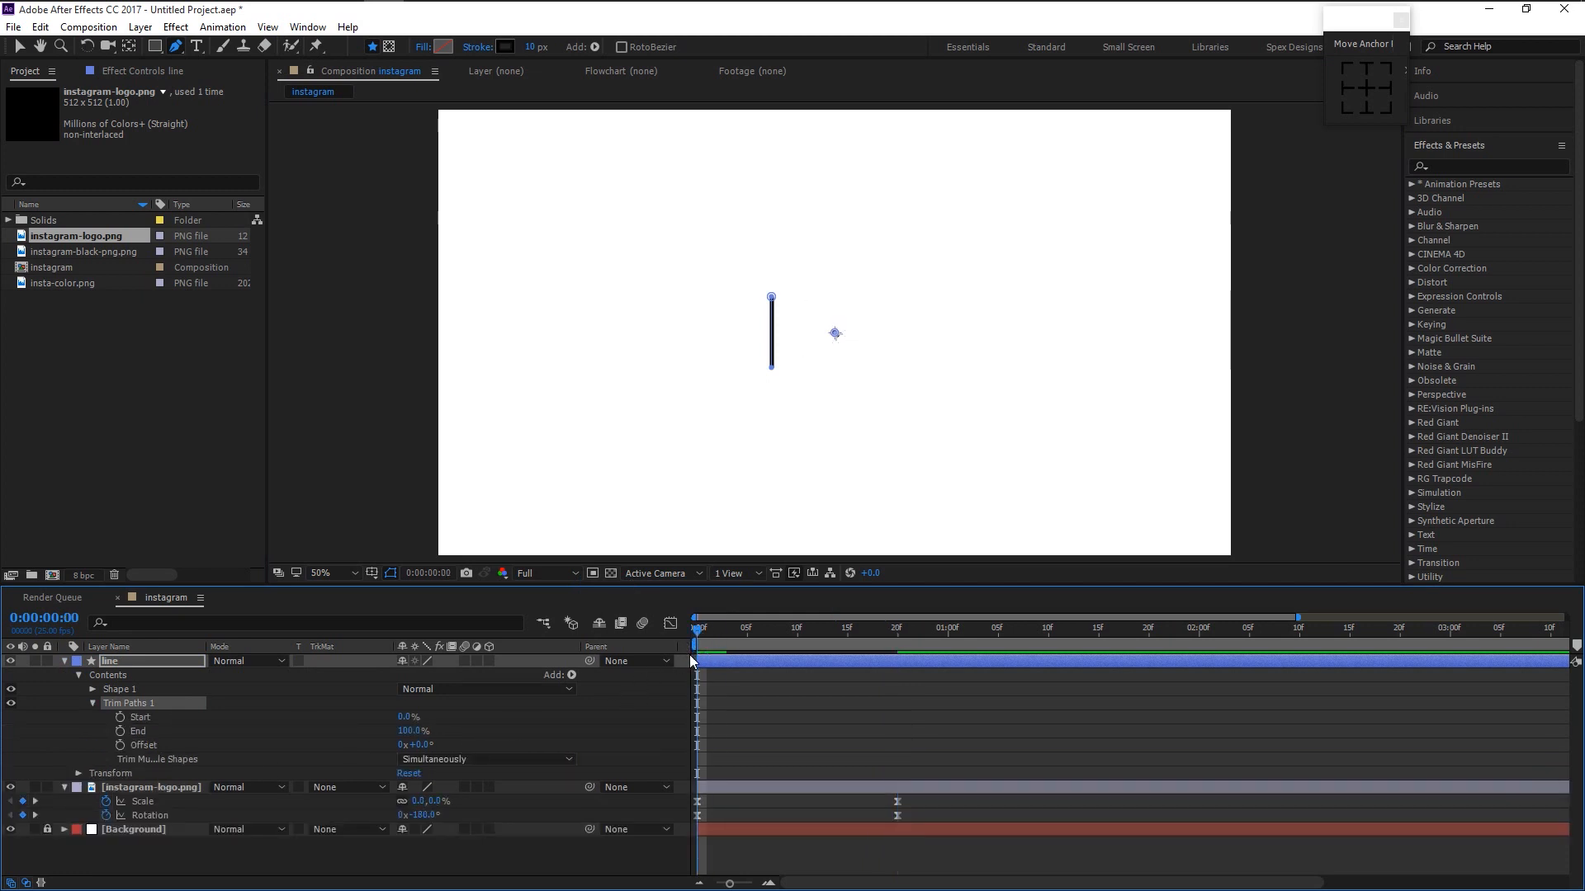
pyautogui.click(120, 717)
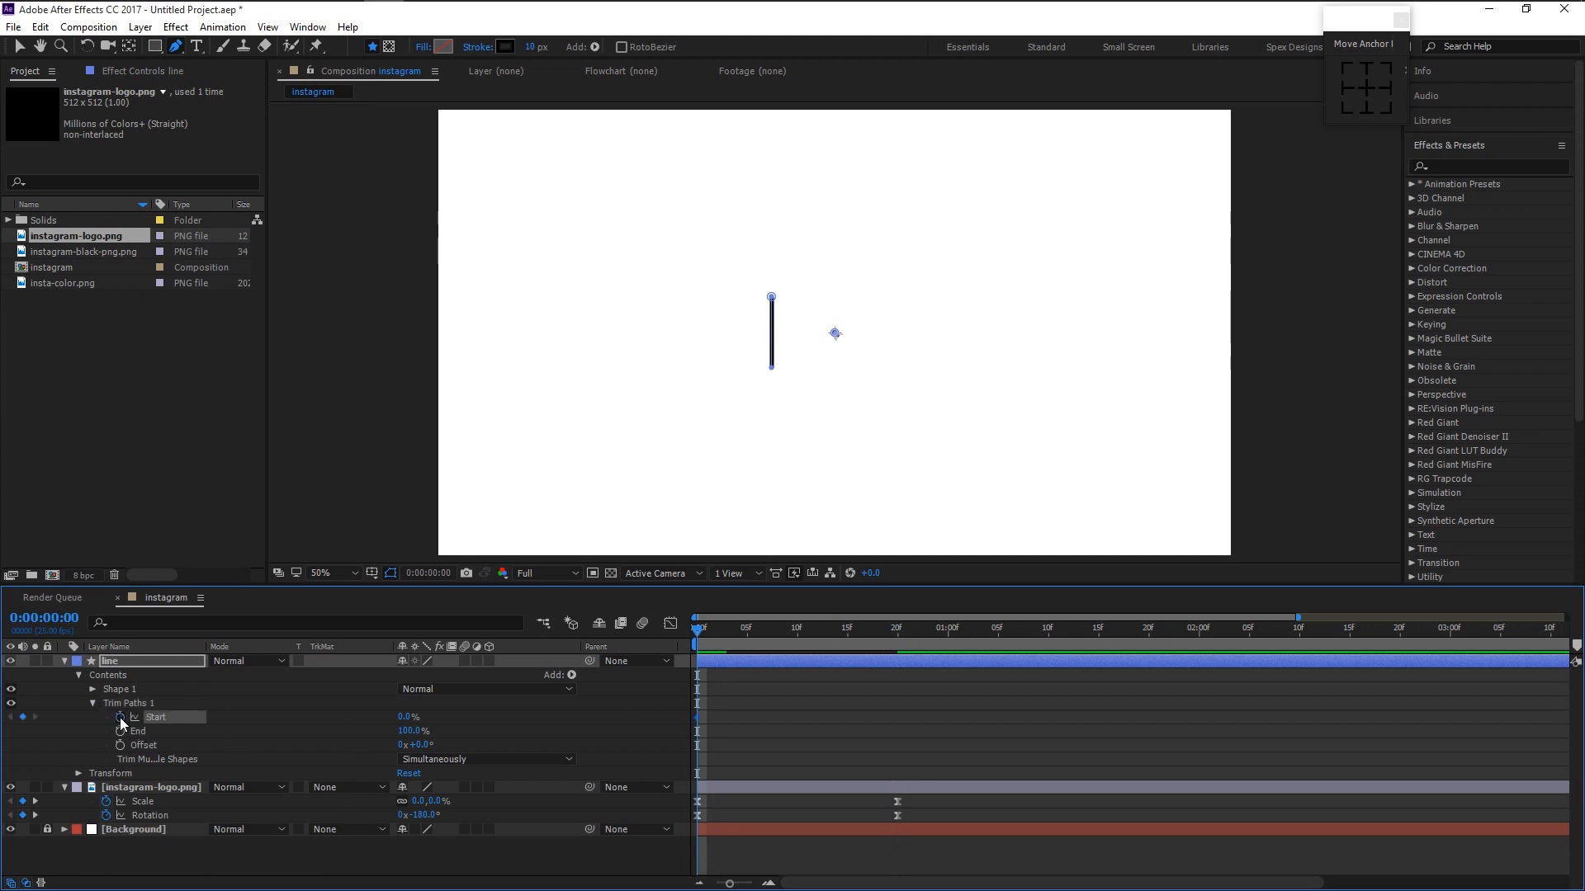
pyautogui.click(120, 732)
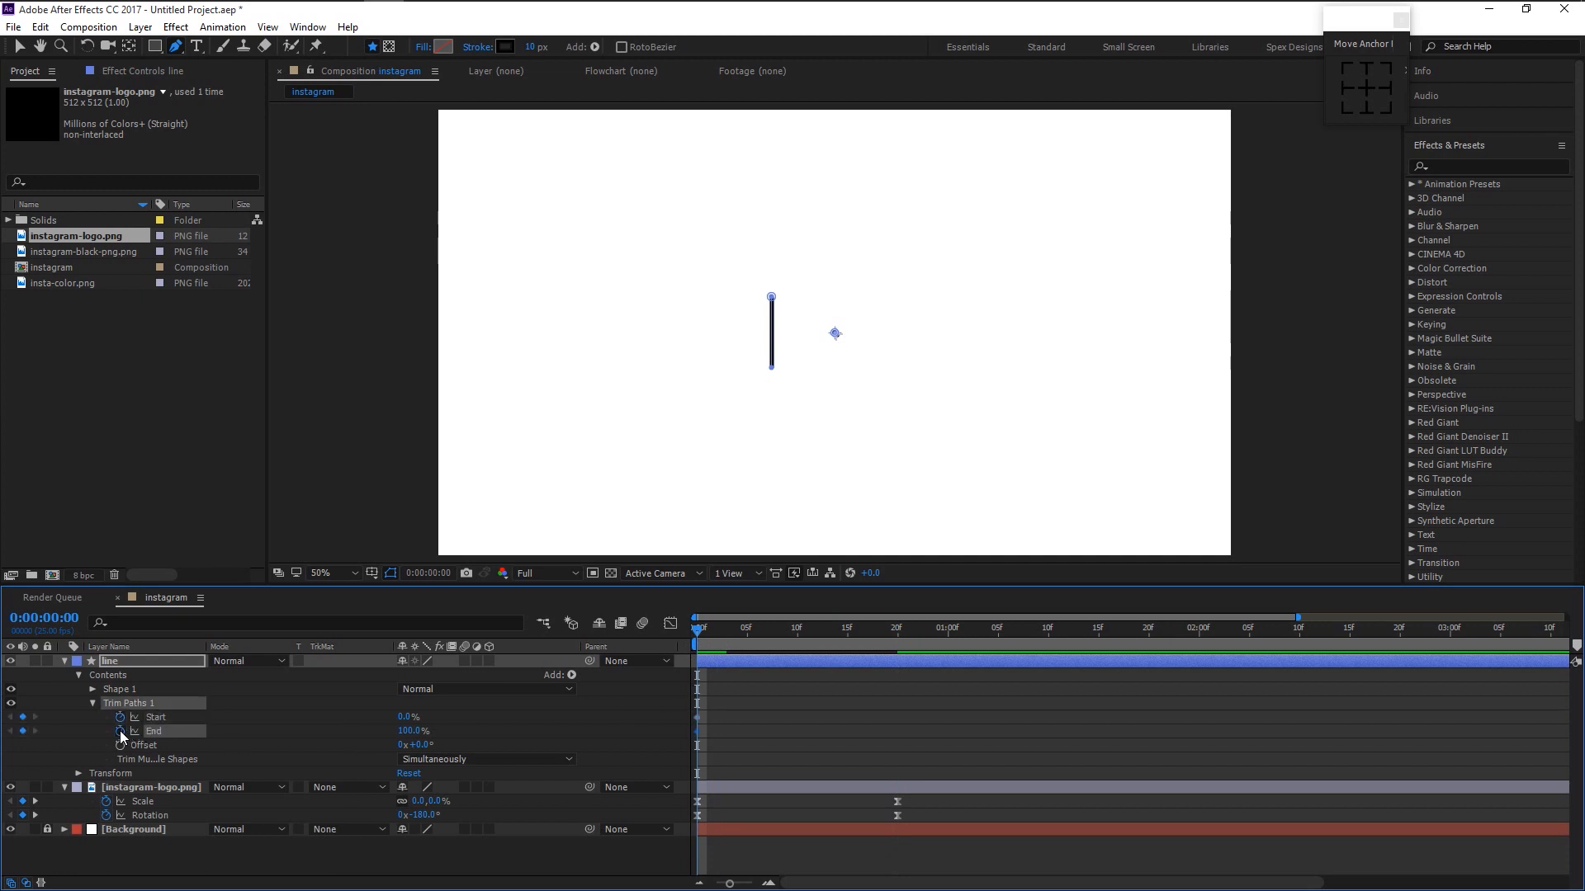
pyautogui.click(410, 732)
pyautogui.write('0')
pyautogui.press('Return')
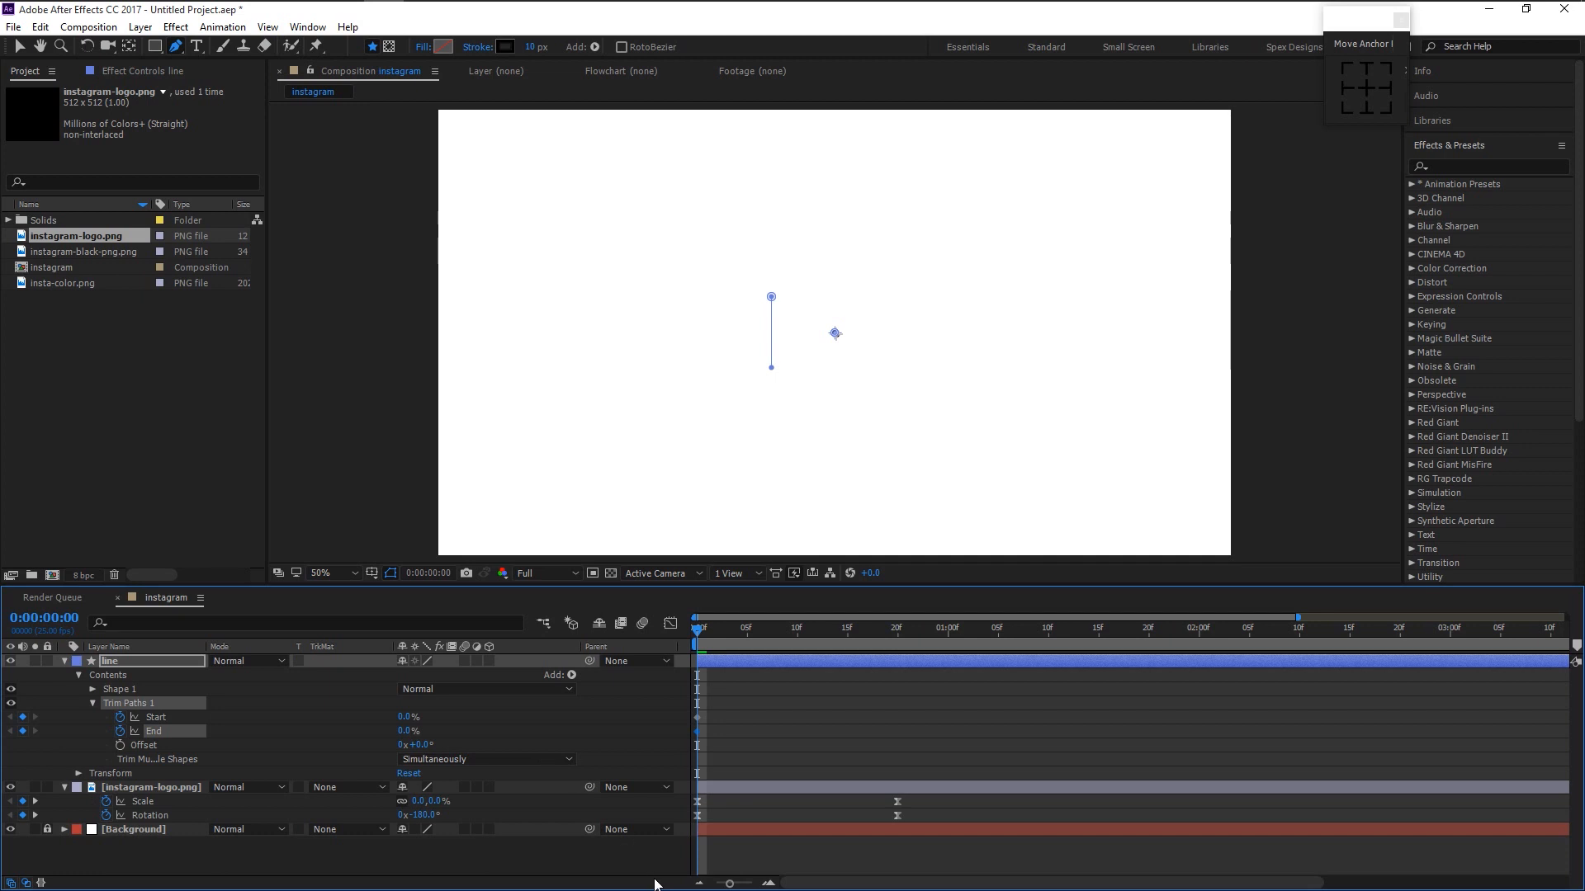
# At 0:00:00:02, set the Trim Paths End to 100%.
pyautogui.click(767, 884)
pyautogui.click(768, 884)
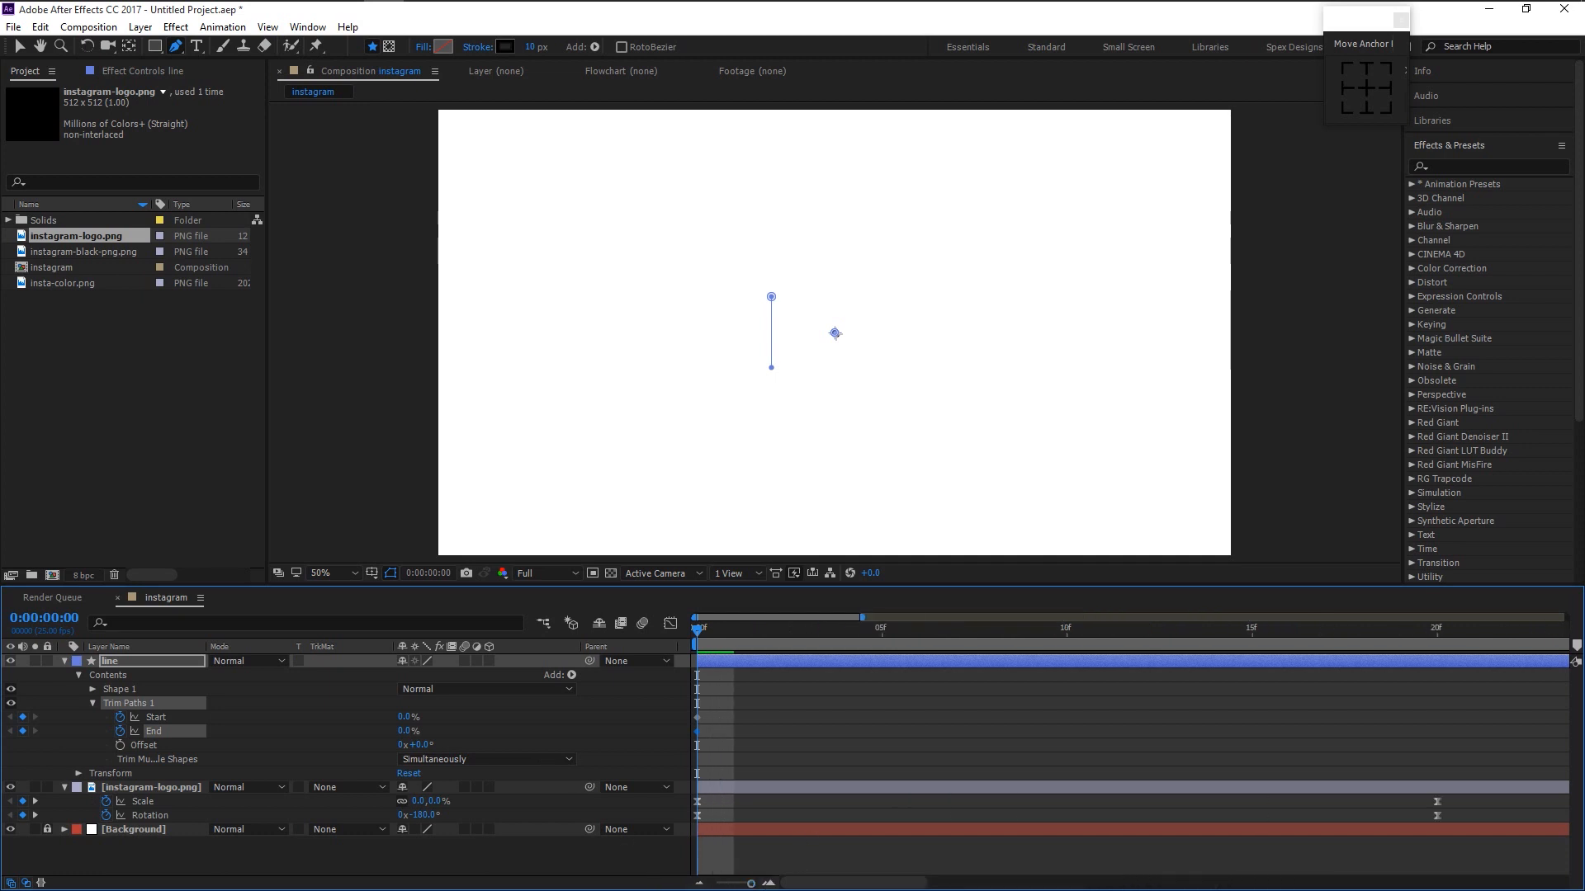
pyautogui.moveTo(752, 882); pyautogui.dragTo(755, 882)
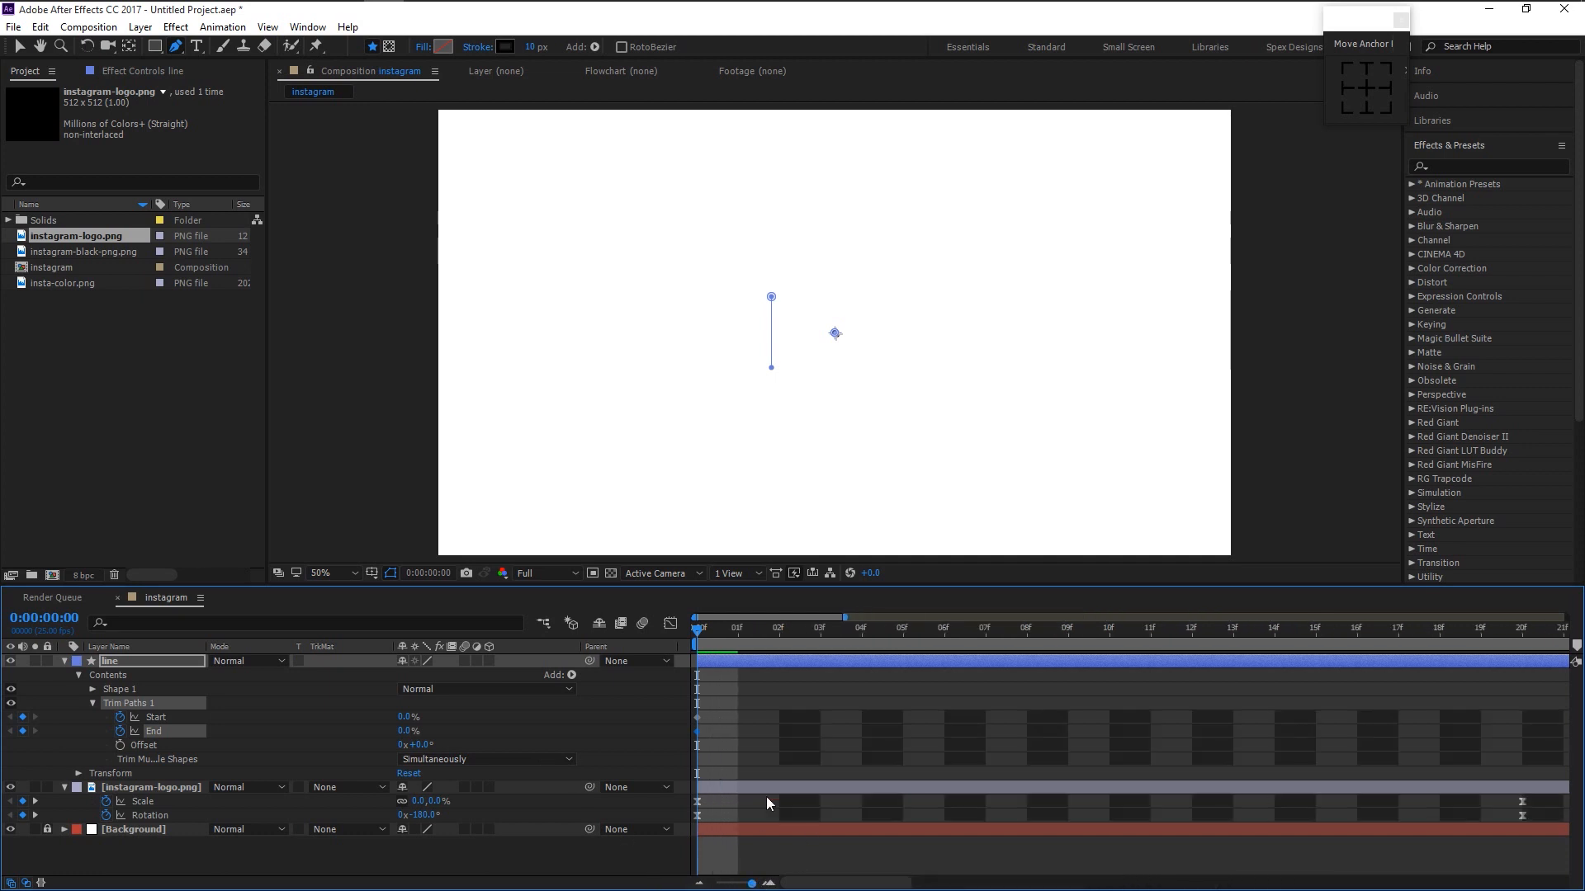
pyautogui.click(777, 629)
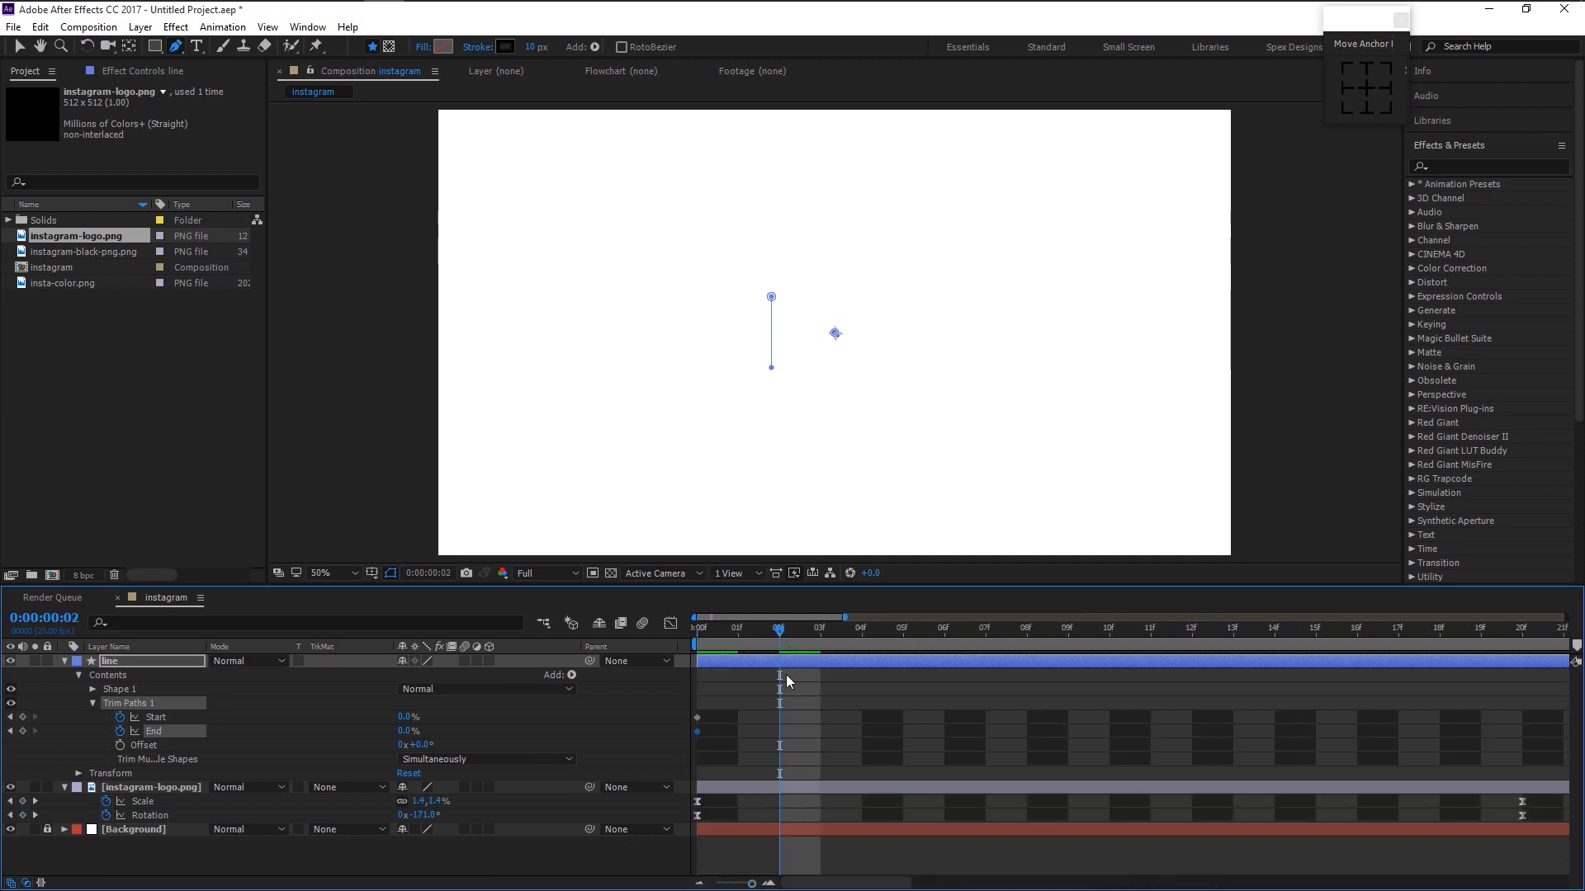
pyautogui.click(405, 731)
pyautogui.write('100')
pyautogui.press('Return')
pyautogui.press('-')
pyautogui.press('-')
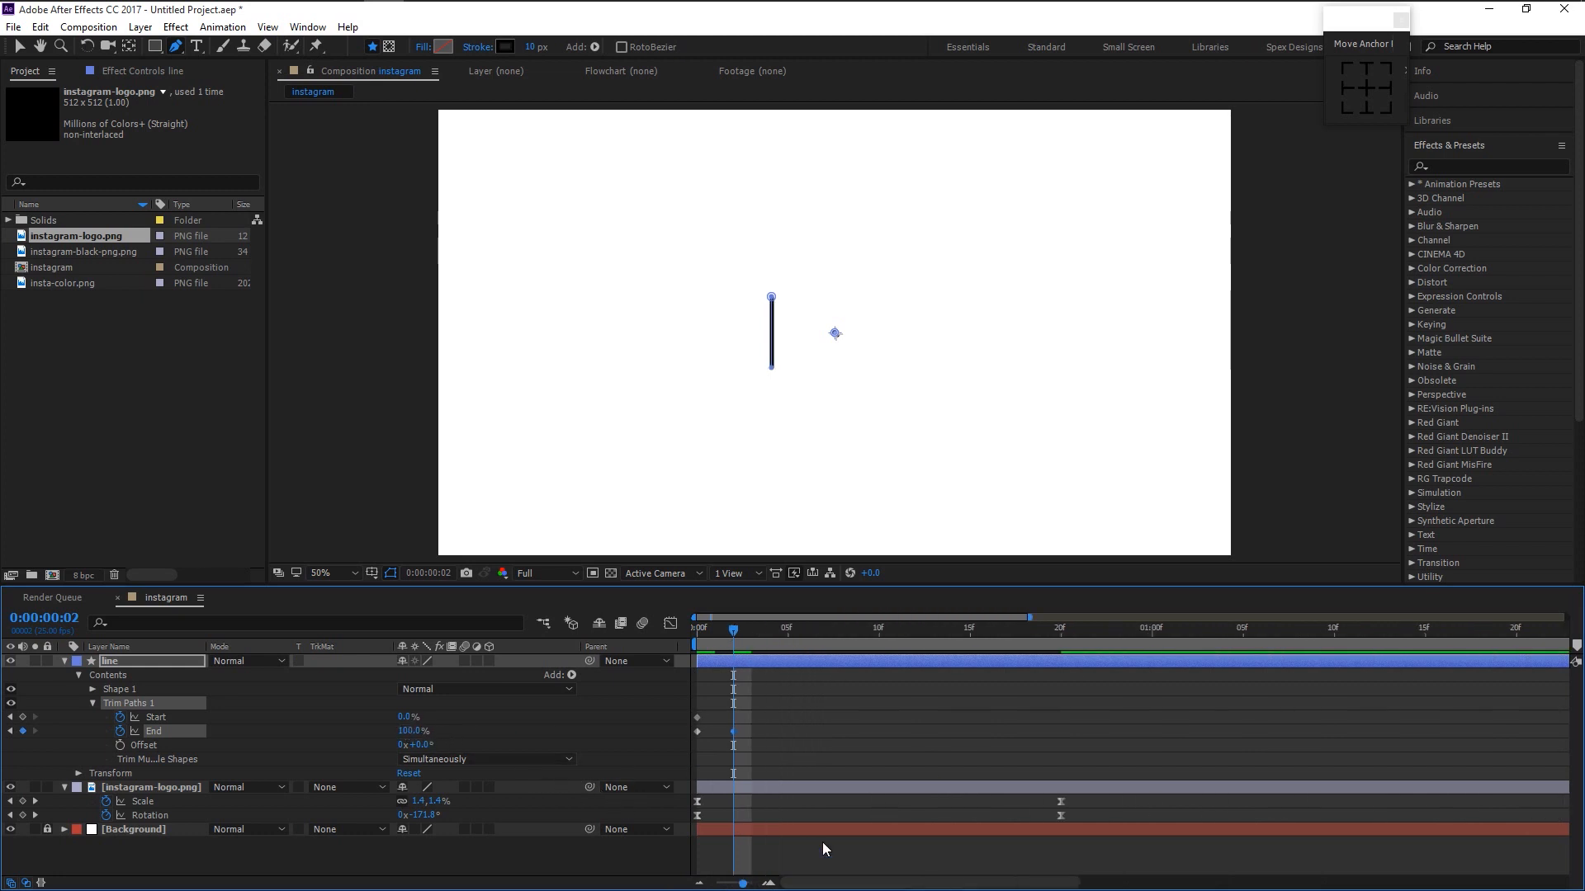
# At 0:00:01:00, set the Trim Paths Start to 100% and add an End keyframe at 100%.
pyautogui.click(1148, 625)
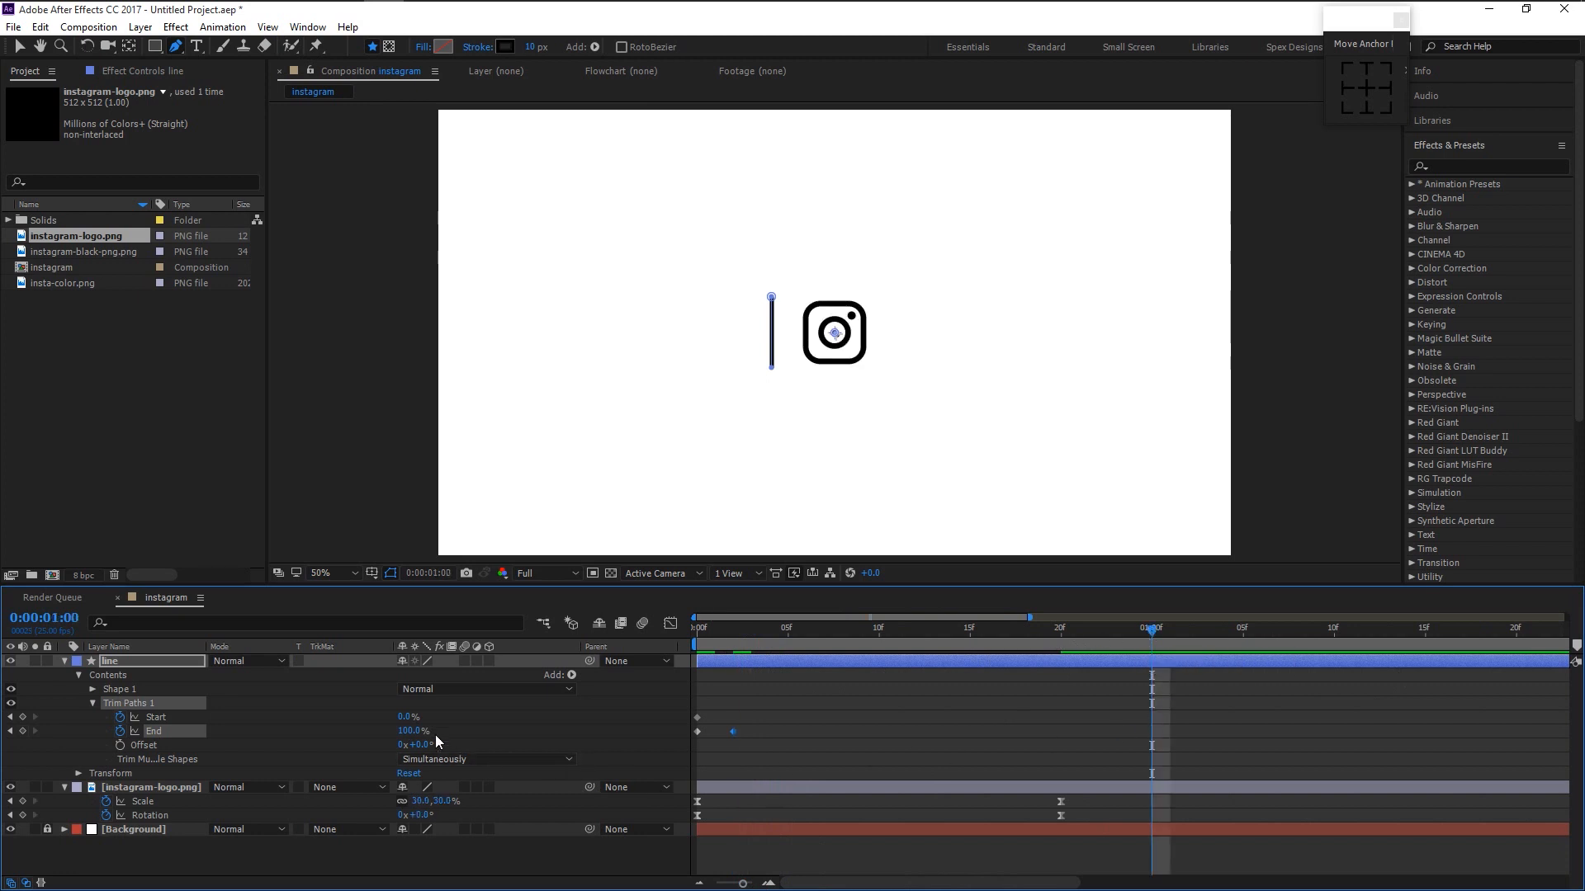
pyautogui.moveTo(618, 727); pyautogui.dragTo(555, 752)
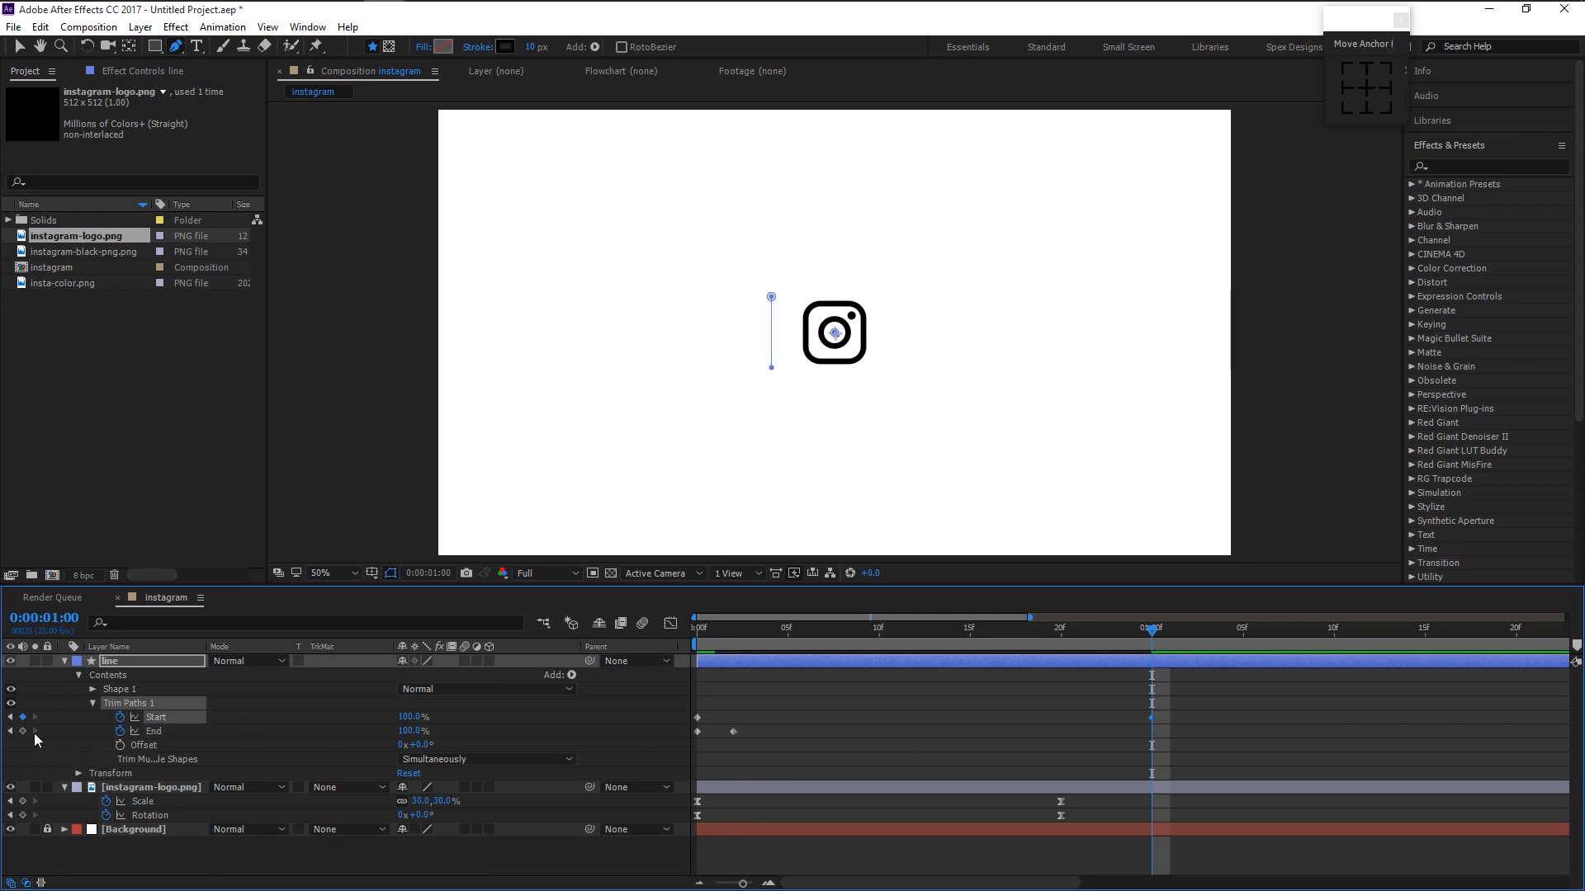
pyautogui.click(24, 732)
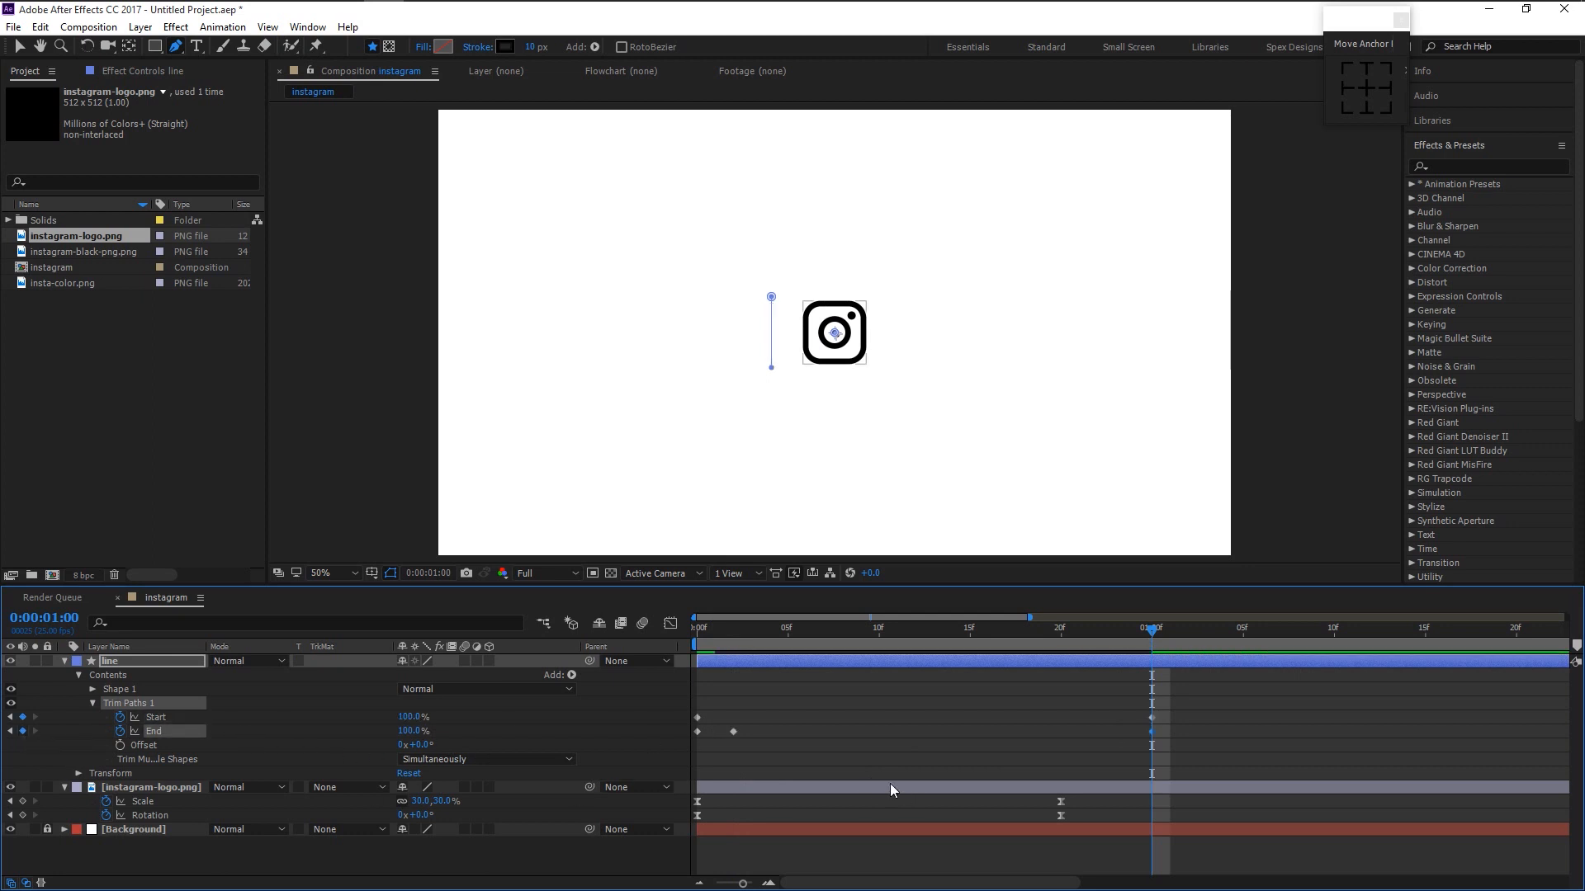
# Apply Easy Ease to all Start and End keyframes of the line's Trim Paths.
pyautogui.moveTo(1194, 750); pyautogui.dragTo(657, 661)
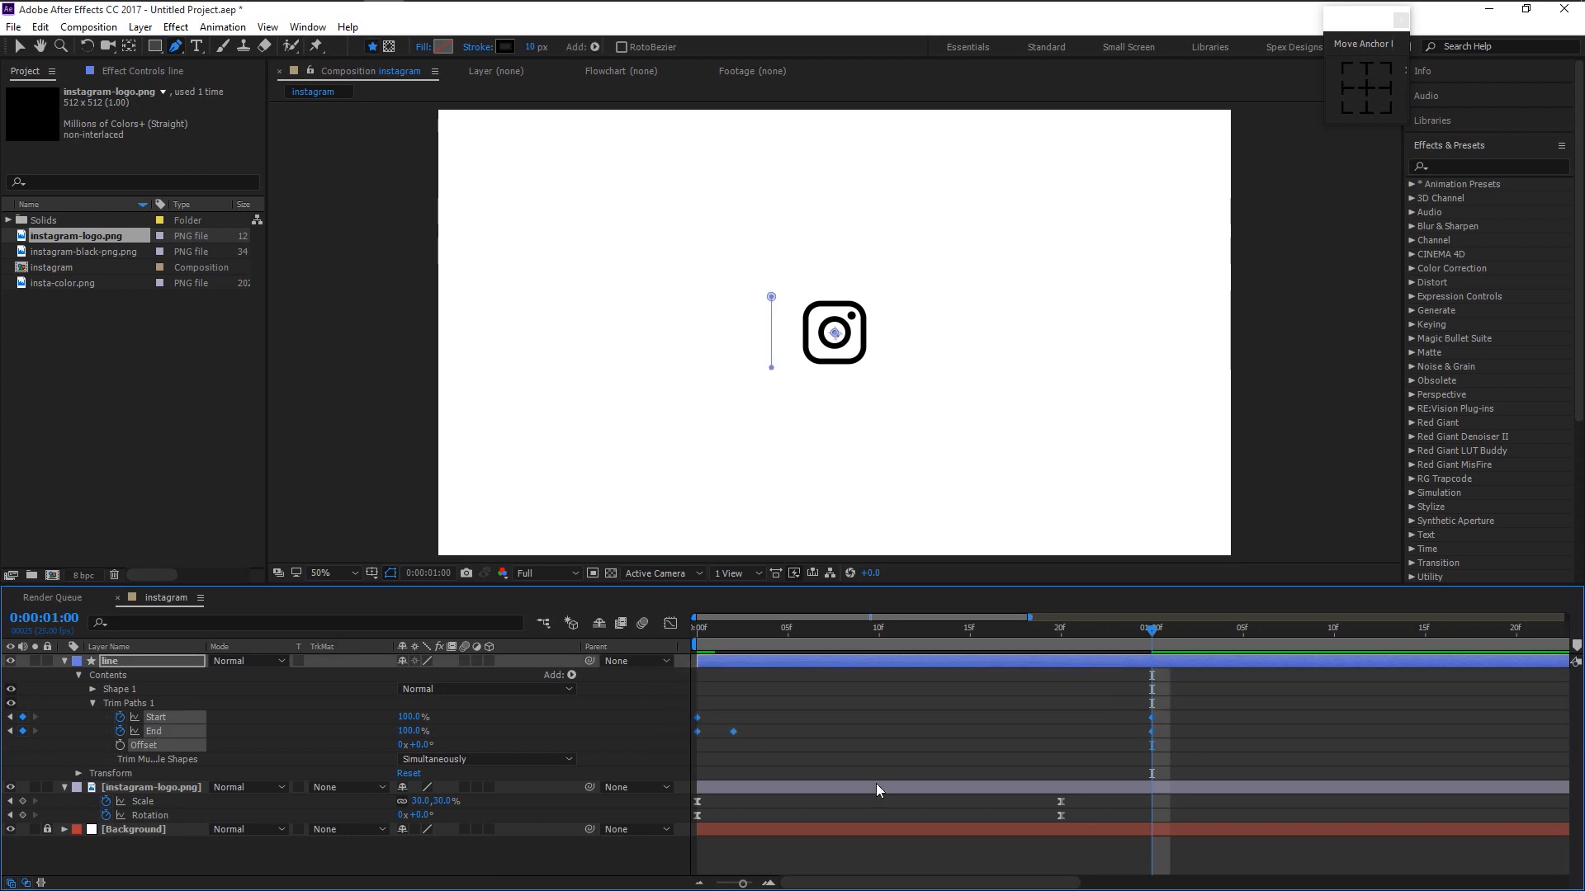
pyautogui.click(929, 760)
pyautogui.moveTo(1212, 756); pyautogui.dragTo(716, 687)
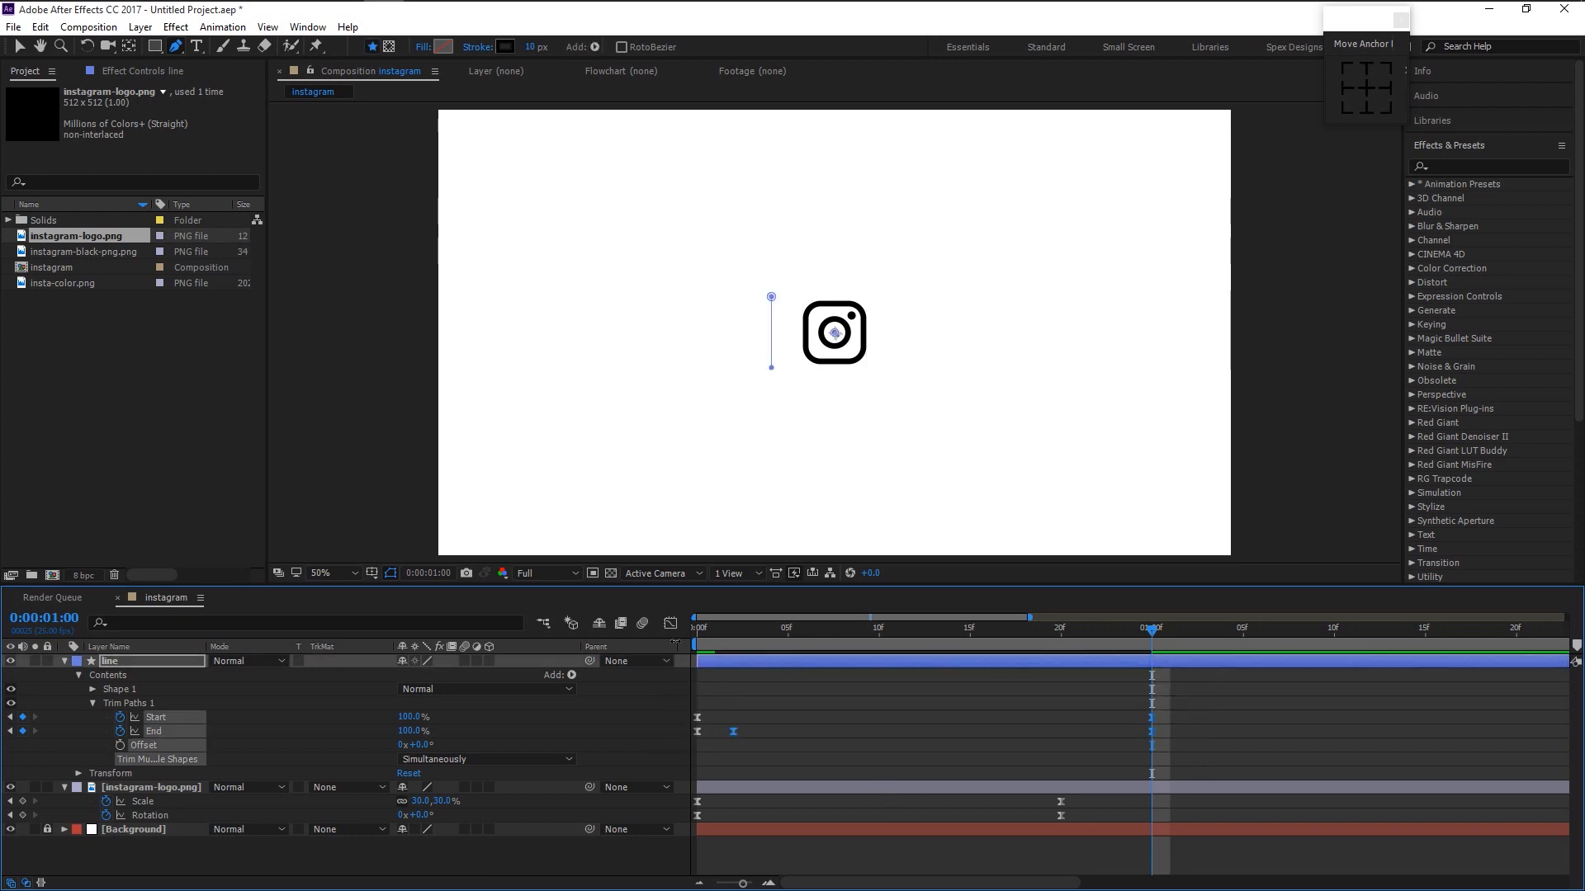
# Reshape the Trim Paths speed graph so the motion peaks early and slows gradually, then show only the line's keyframed properties.
pyautogui.click(670, 623)
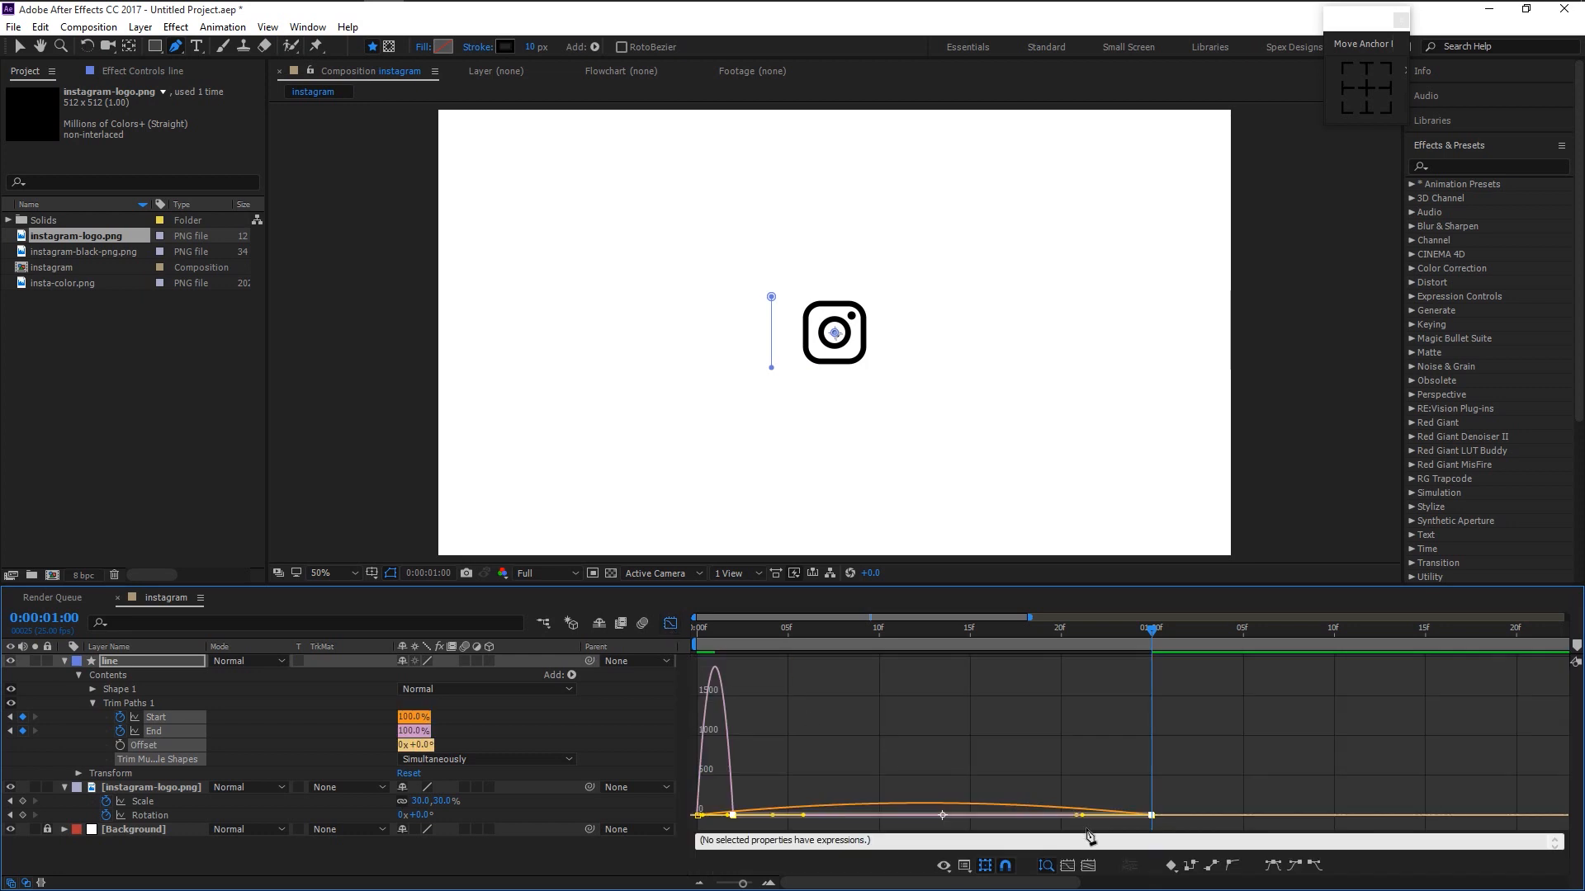
pyautogui.moveTo(1077, 820); pyautogui.dragTo(902, 825)
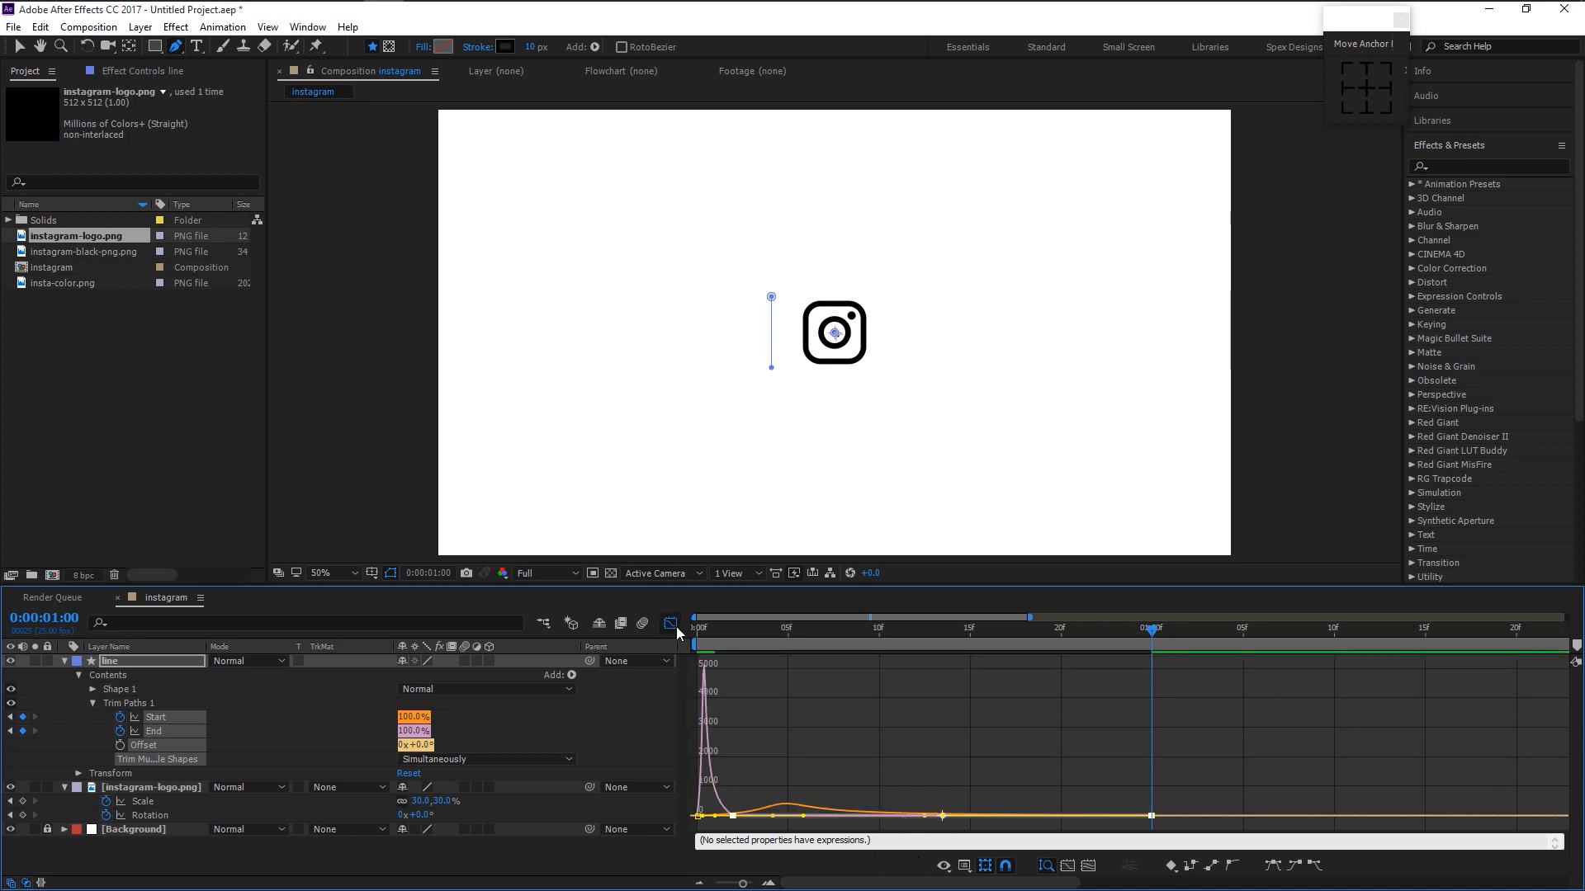
pyautogui.click(671, 624)
pyautogui.press('u')
pyautogui.press('space')
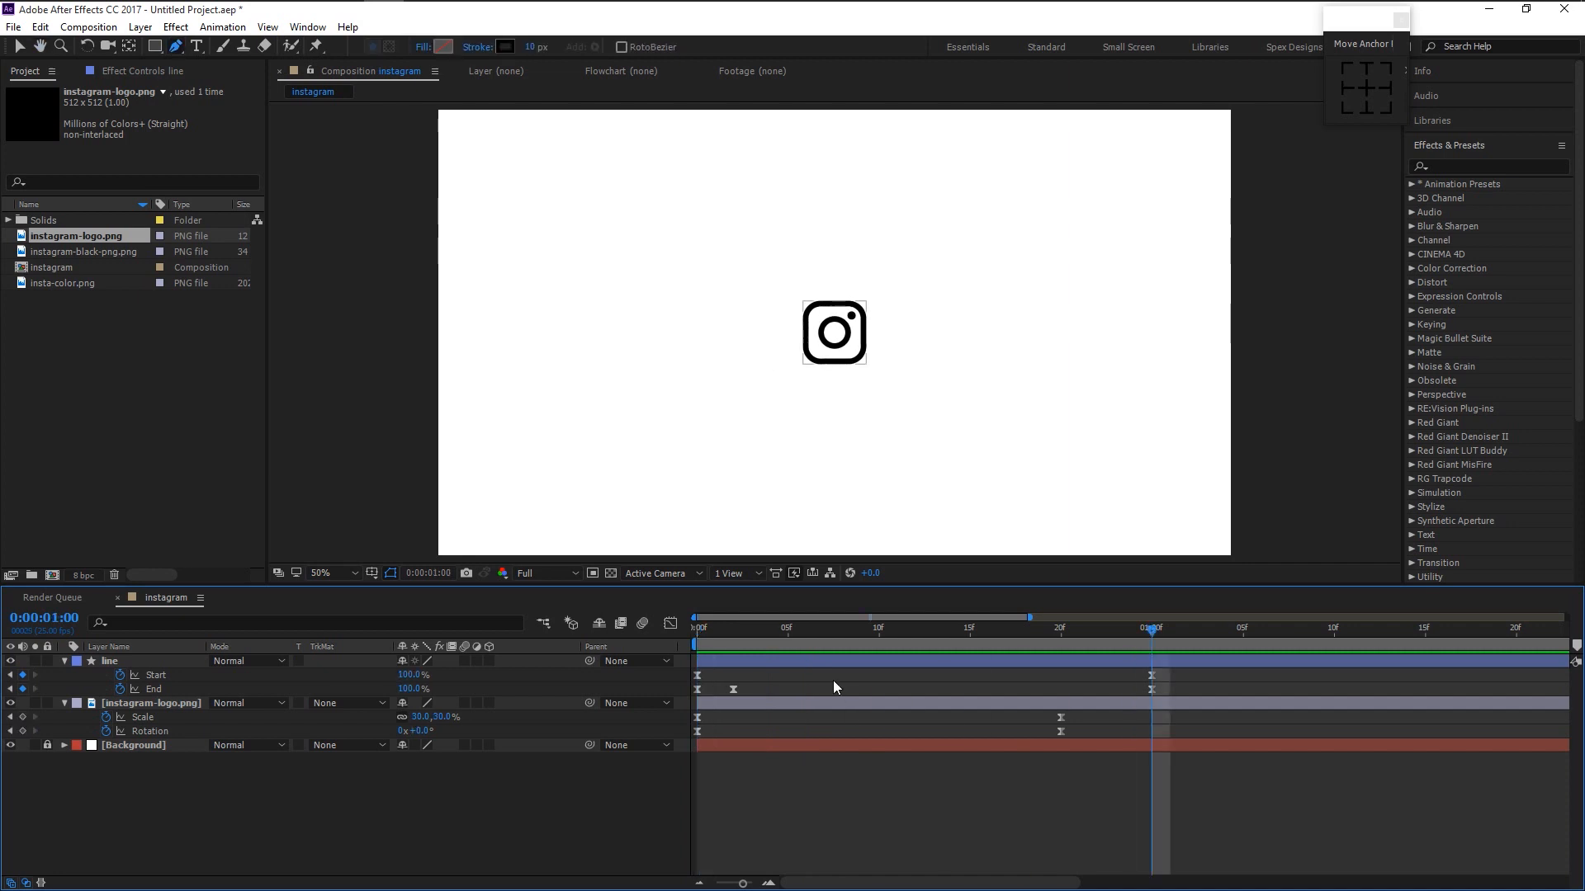
# At 0:00:00:02, nudge the line slightly down and move its anchor point to the line's top centre.
pyautogui.moveTo(794, 637); pyautogui.dragTo(732, 630)
pyautogui.click(148, 666)
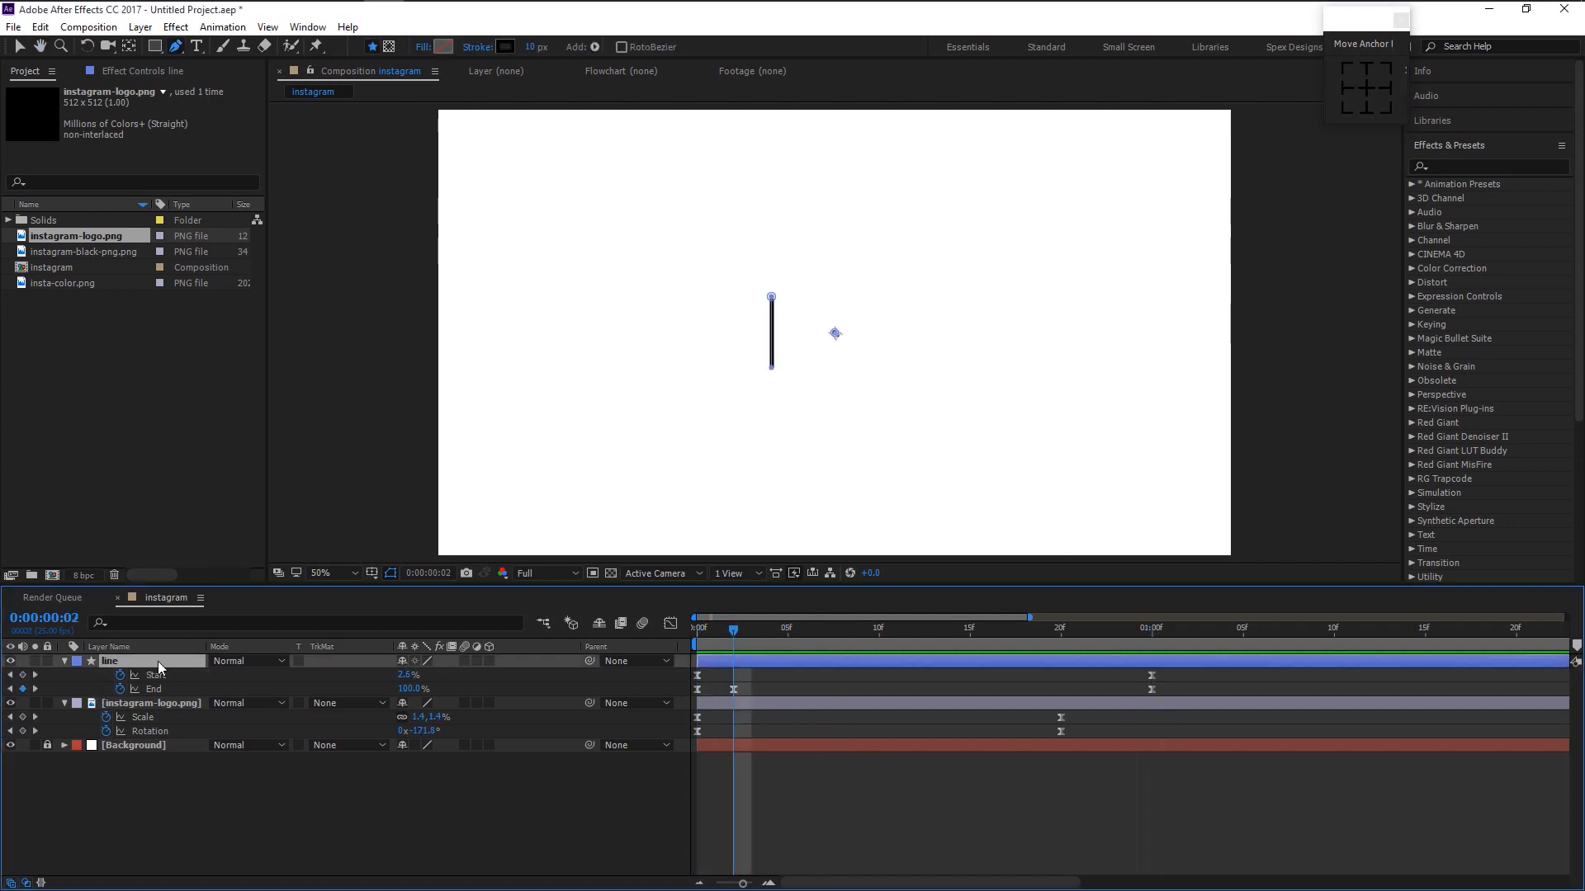
pyautogui.press('v')
pyautogui.moveTo(833, 328); pyautogui.dragTo(833, 333)
pyautogui.hotkey('ctrl', 'z')
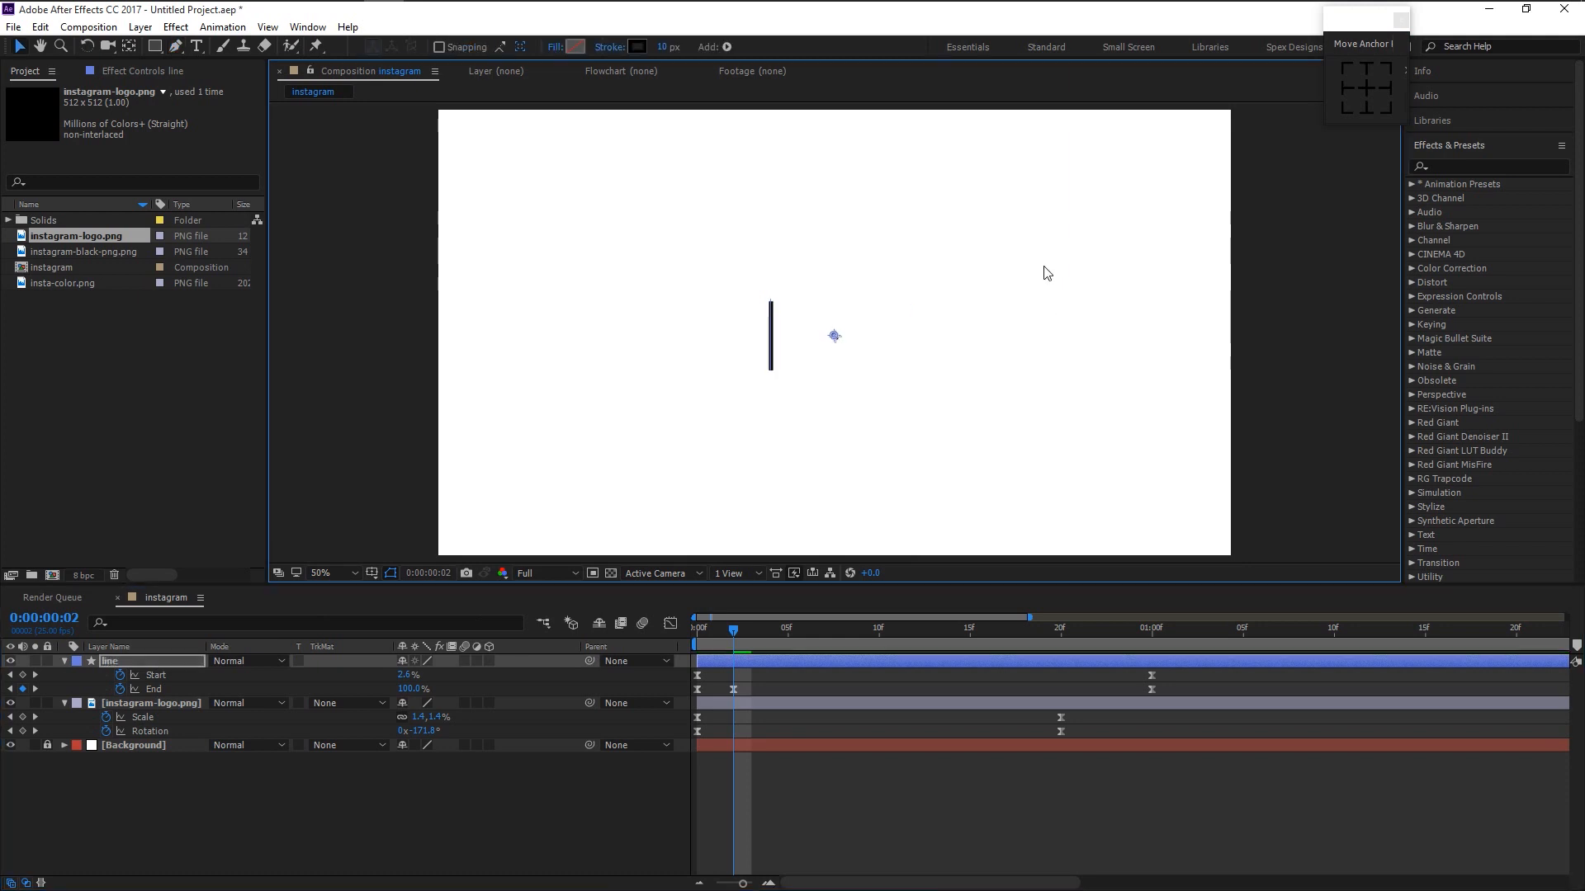
pyautogui.click(1370, 68)
pyautogui.click(1369, 69)
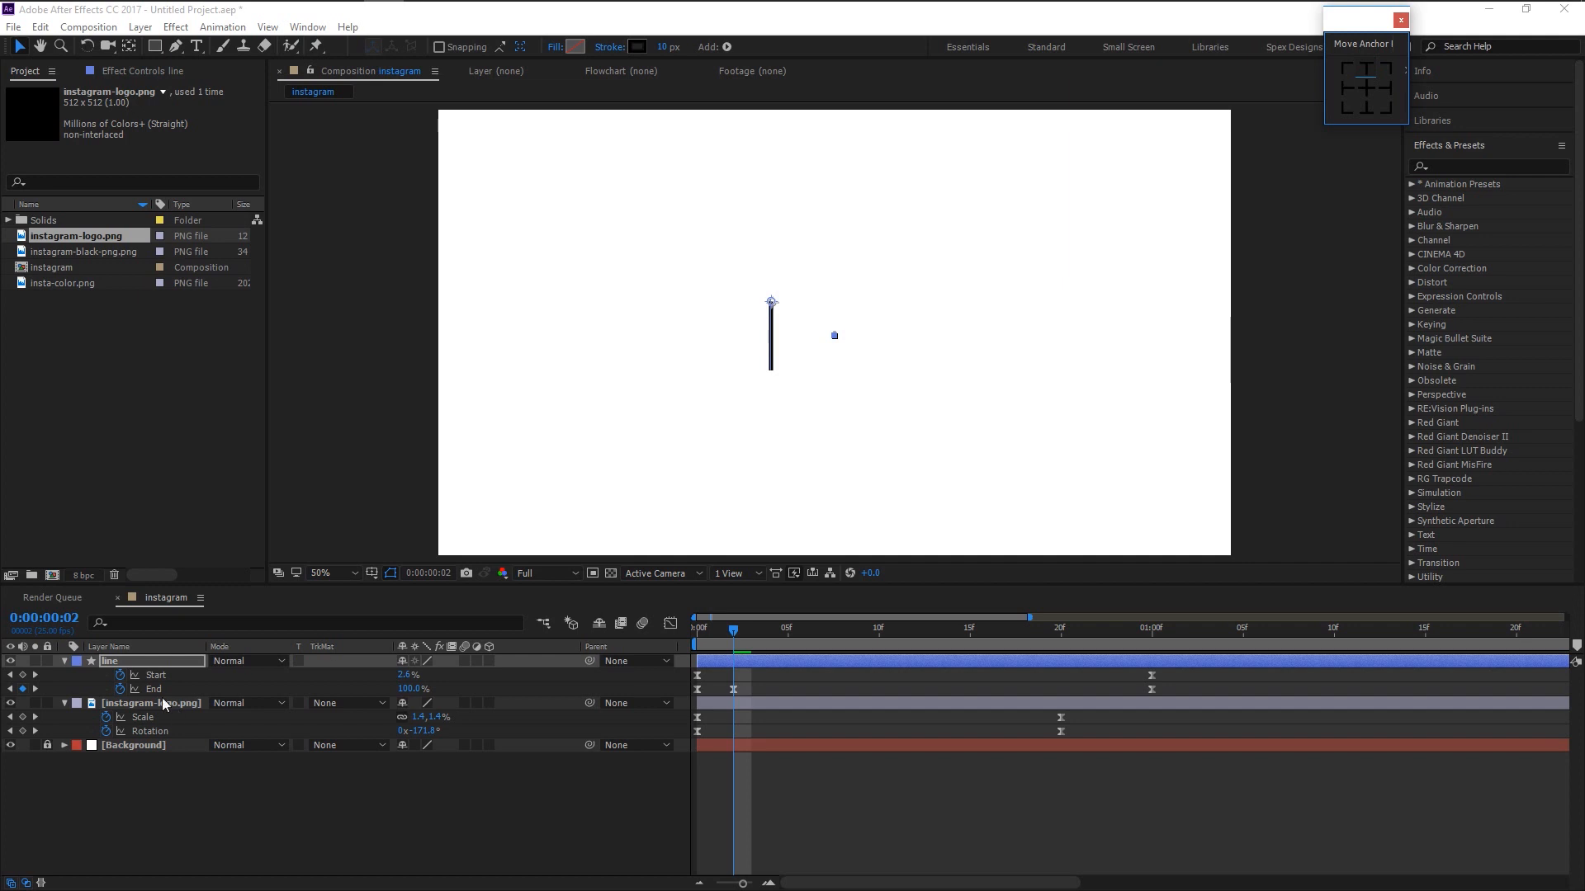
# Set the line layer's rotation to 45°.
pyautogui.press('r')
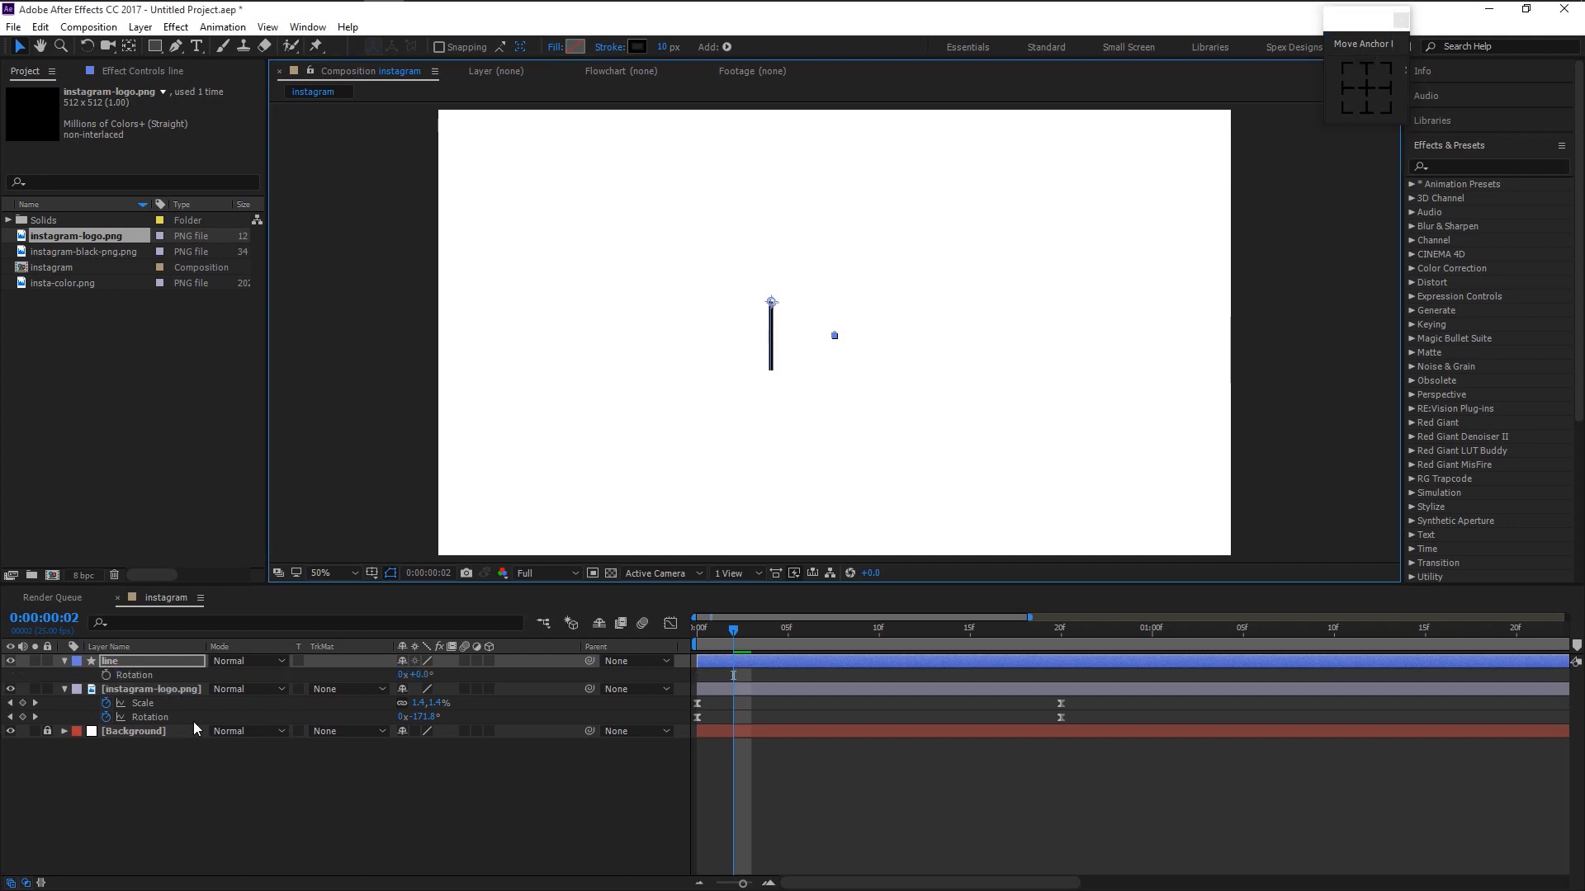
pyautogui.moveTo(425, 679)
pyautogui.mouseDown()
pyautogui.moveTo(500, 674)
pyautogui.moveTo(427, 677)
pyautogui.mouseUp()
pyautogui.click(428, 677)
pyautogui.write('45')
pyautogui.press('Return')
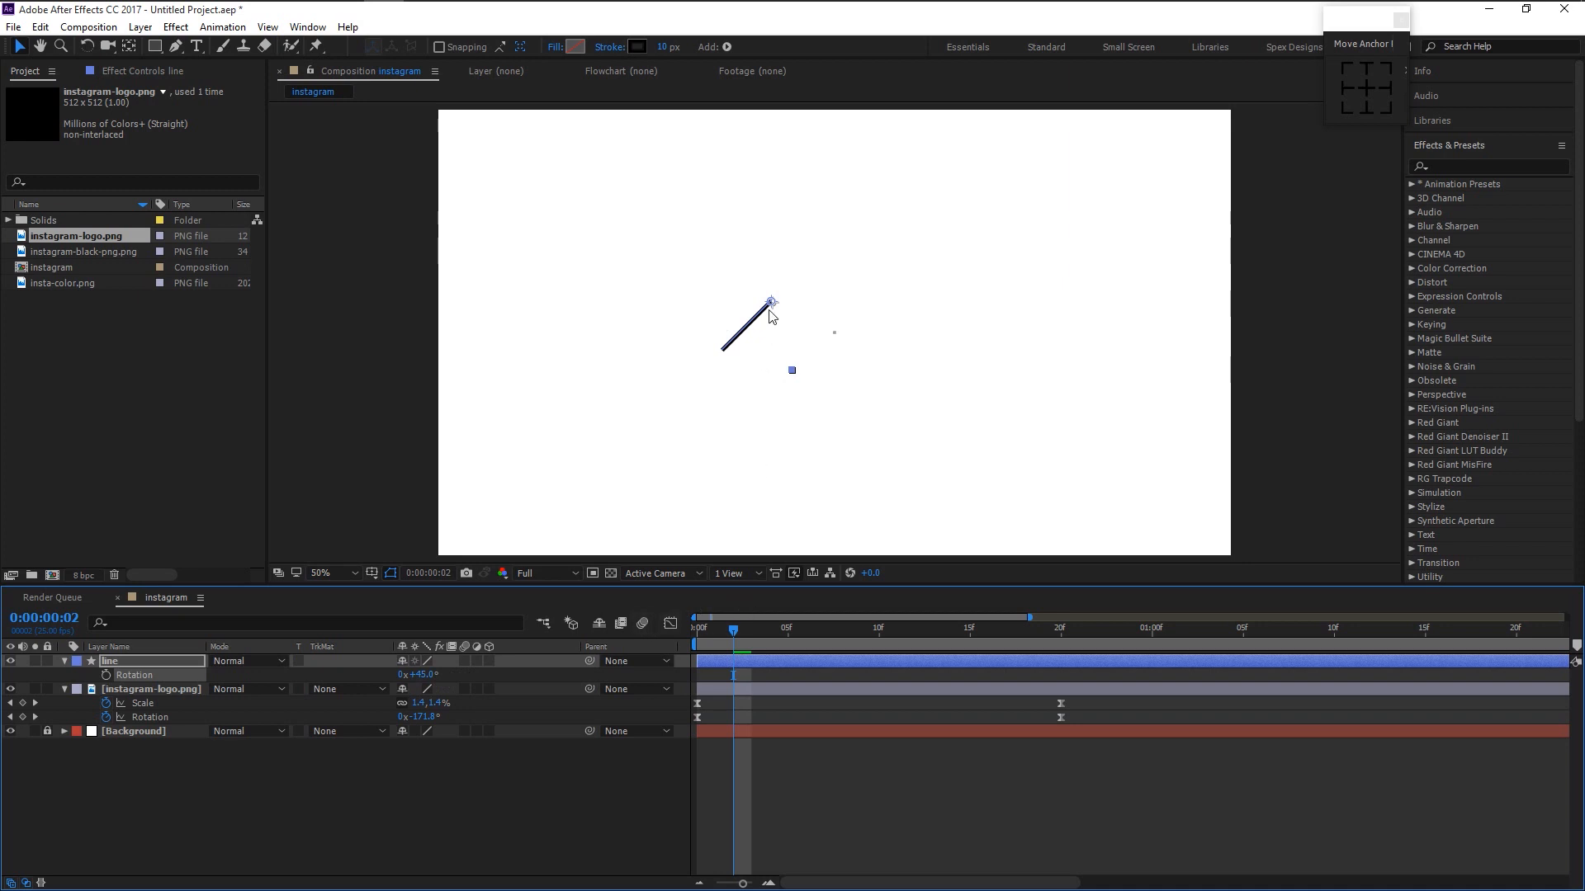
# Shift all the line's Trim Paths keyframes later so the second End keyframe sits at 0:00:00:20.
pyautogui.moveTo(736, 631); pyautogui.dragTo(788, 640)
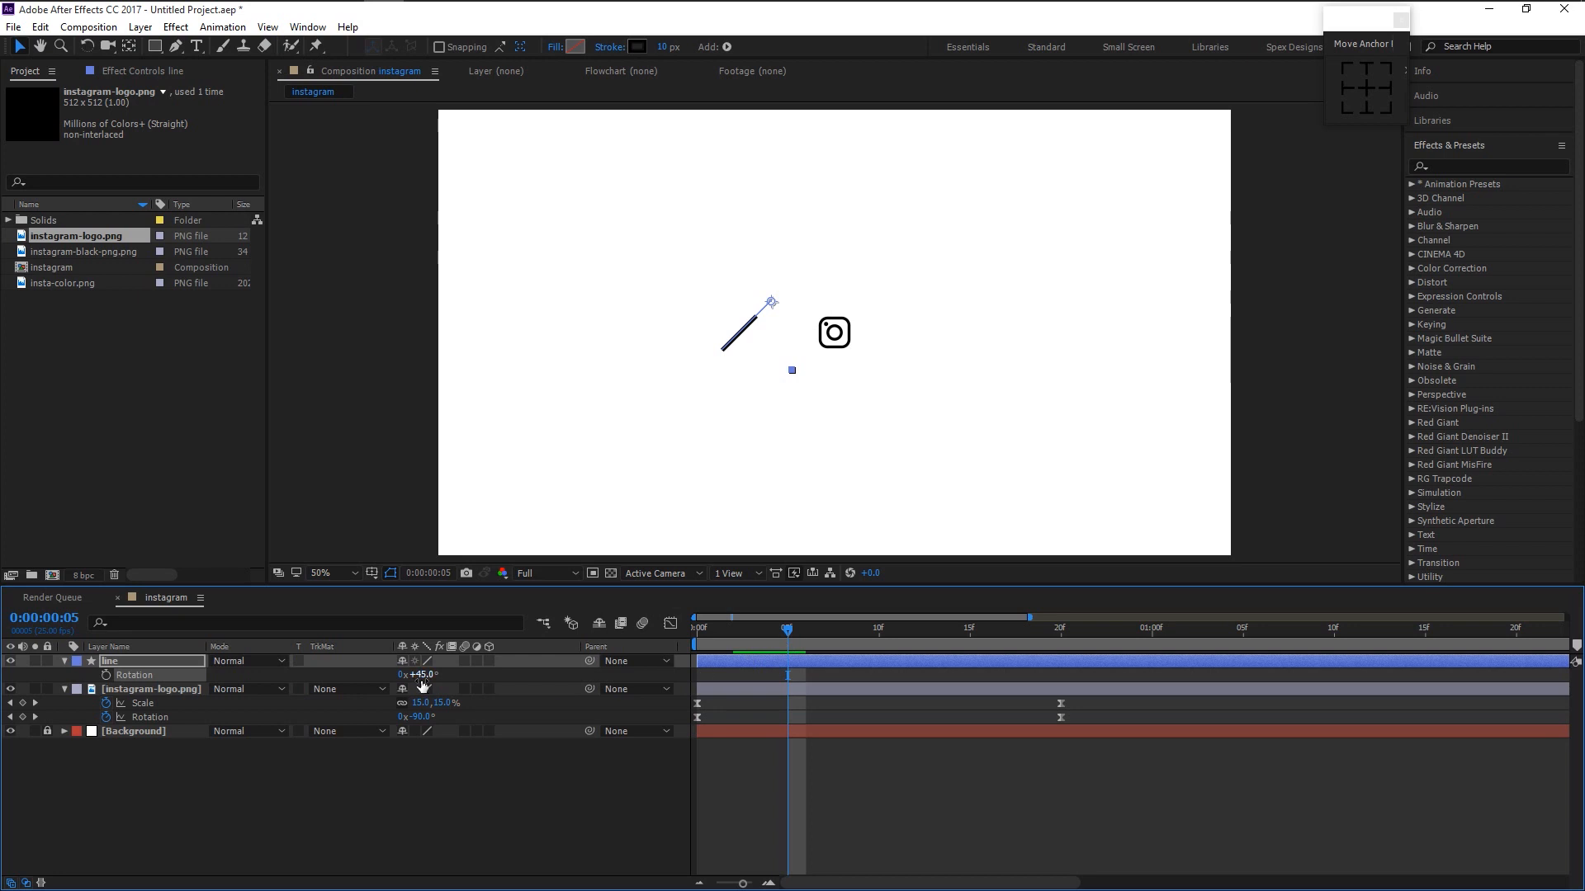
pyautogui.press('u')
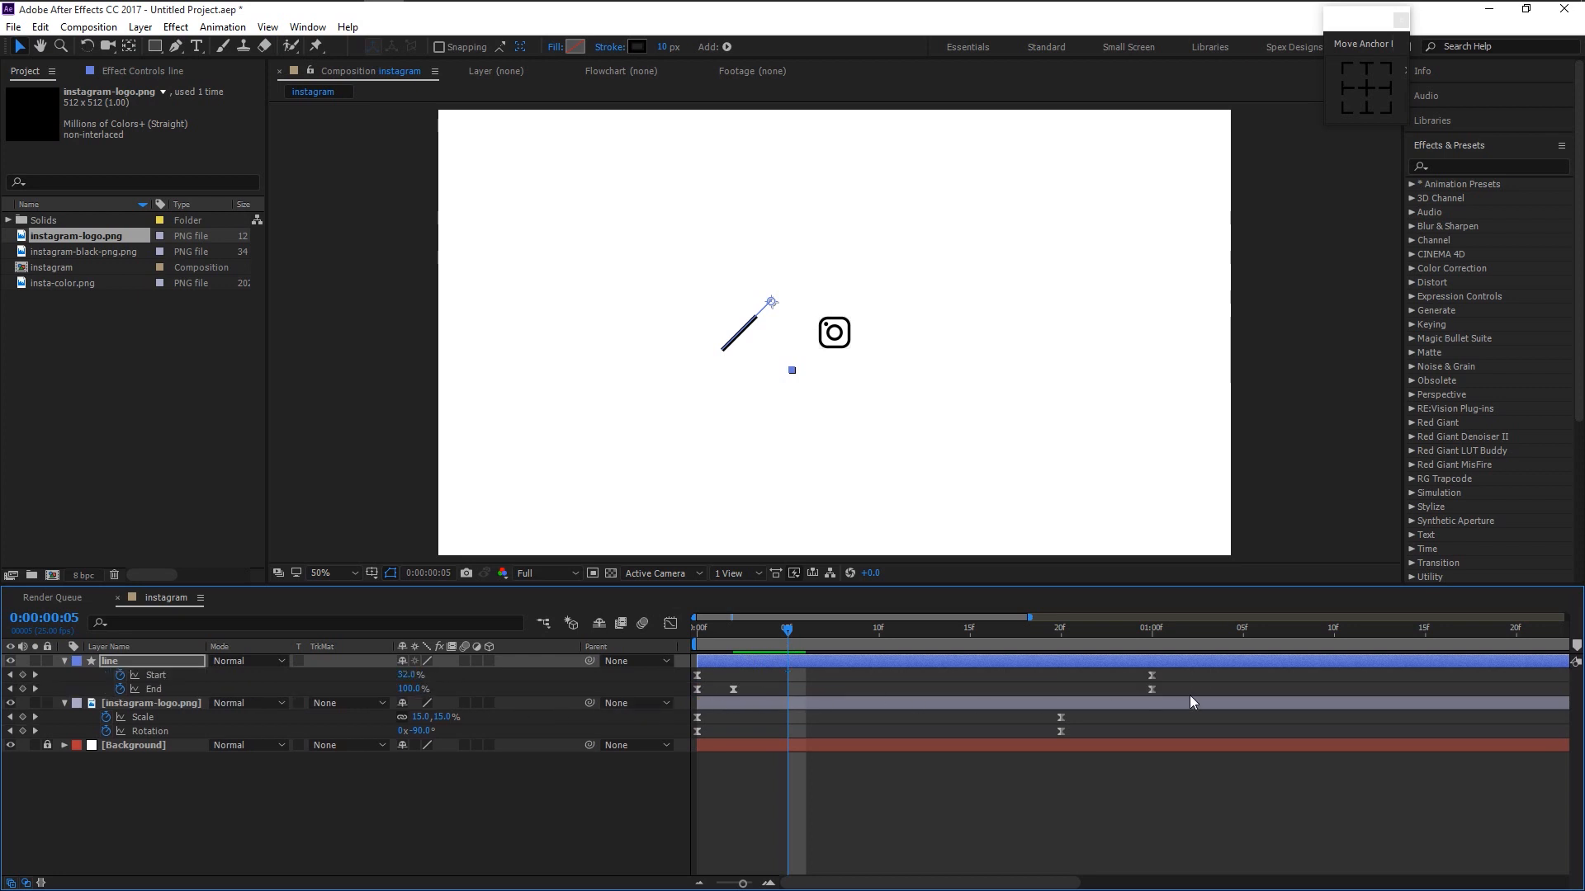
pyautogui.moveTo(1185, 690)
pyautogui.mouseDown()
pyautogui.moveTo(662, 675)
pyautogui.moveTo(1053, 720)
pyautogui.moveTo(1060, 690)
pyautogui.mouseUp()
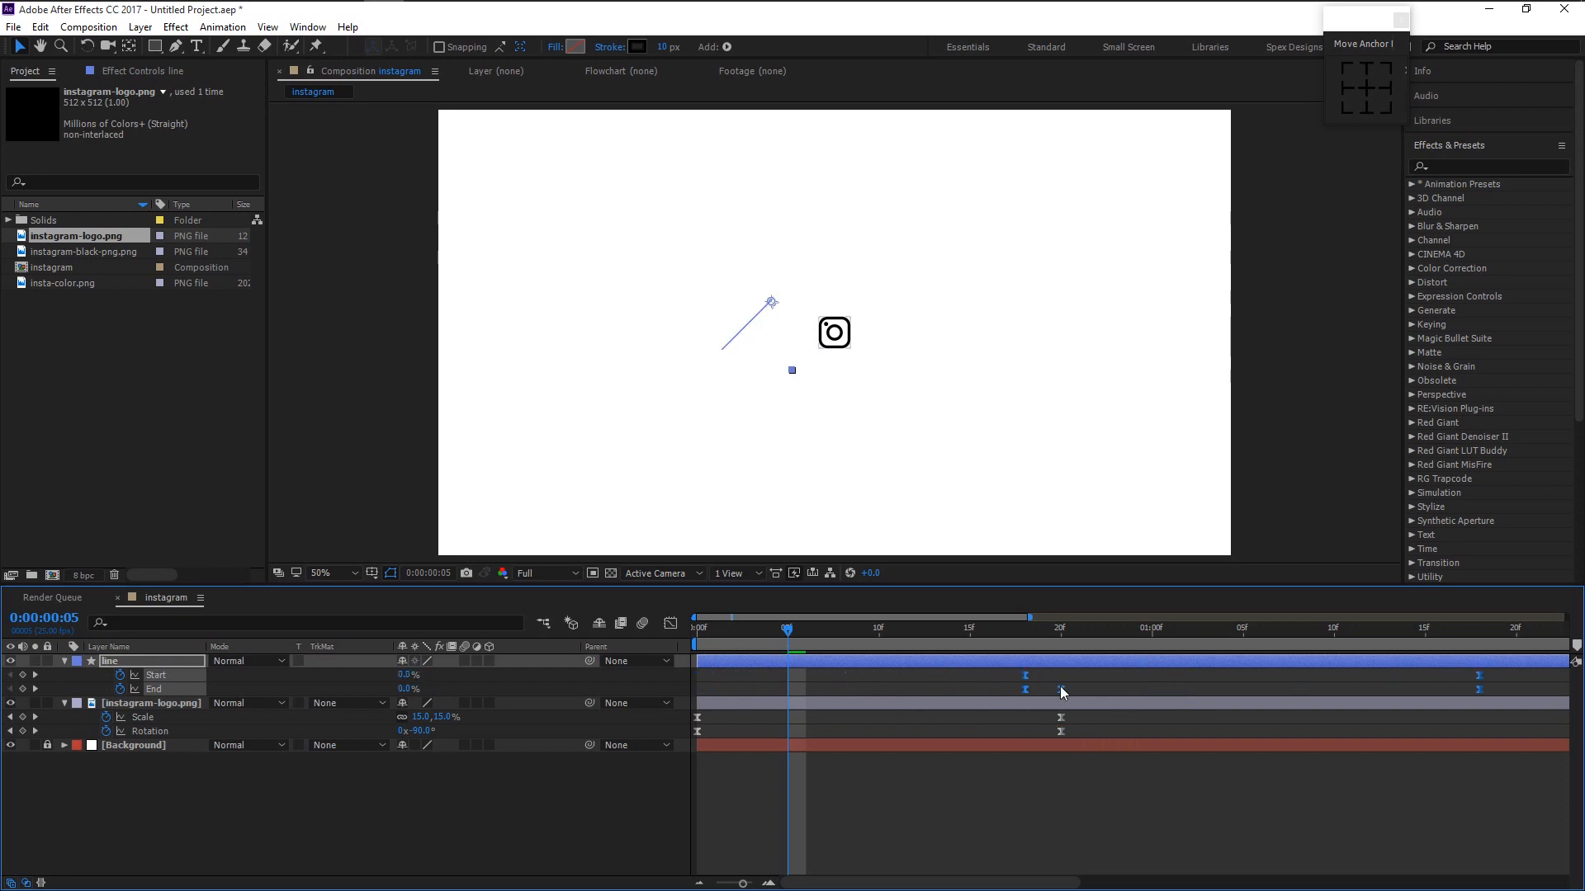
pyautogui.click(1061, 745)
# At 0:00:00:20, move the line so its anchor end sits by the logo's lower-left corner.
pyautogui.click(1062, 644)
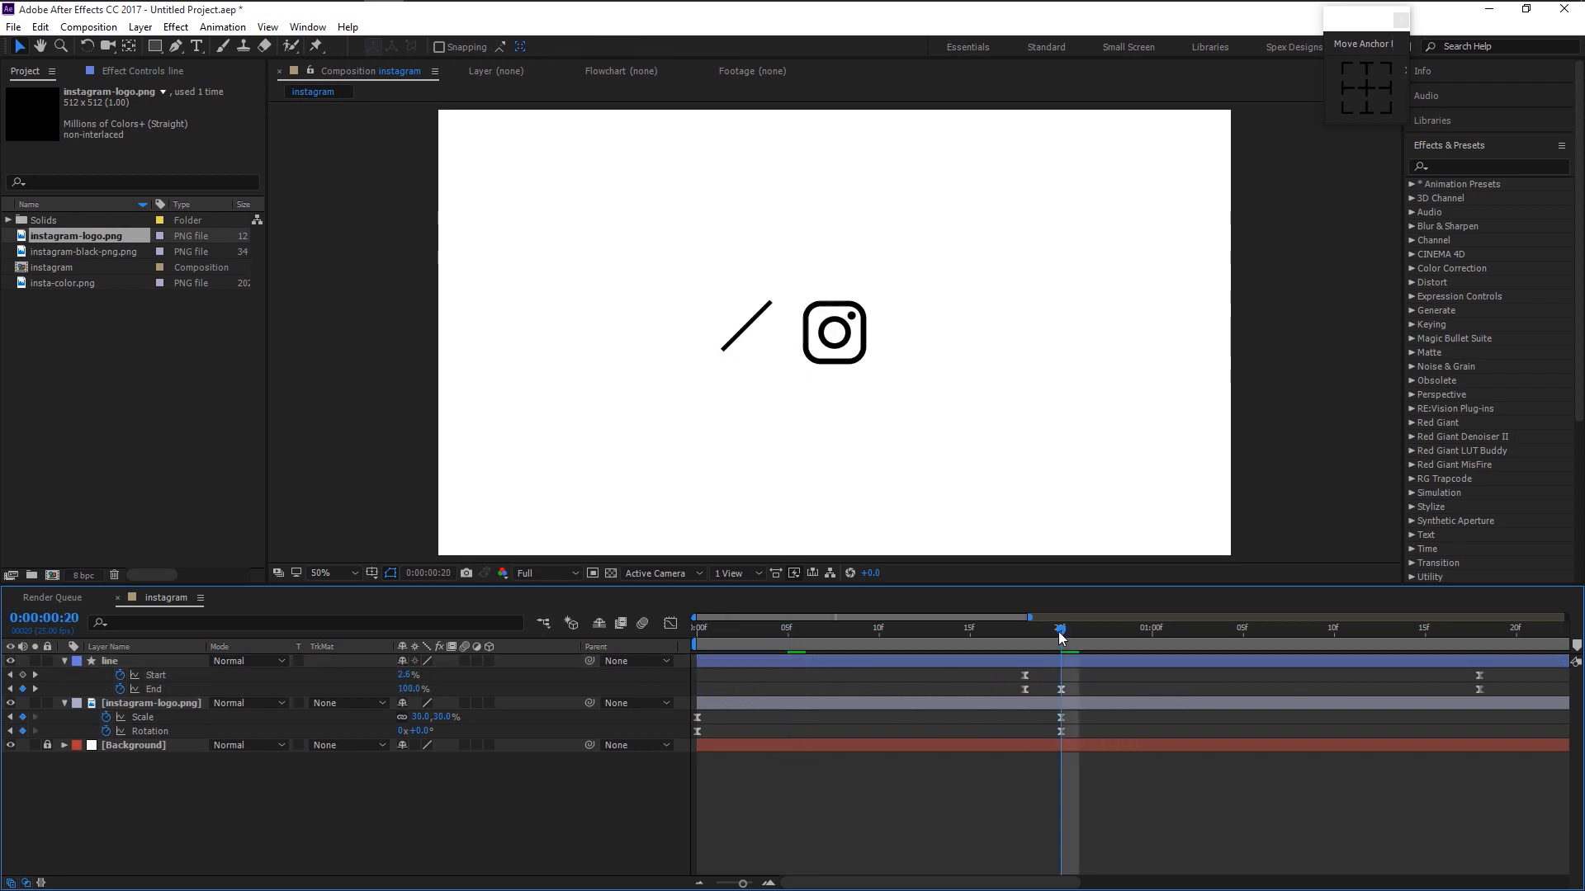
pyautogui.click(139, 663)
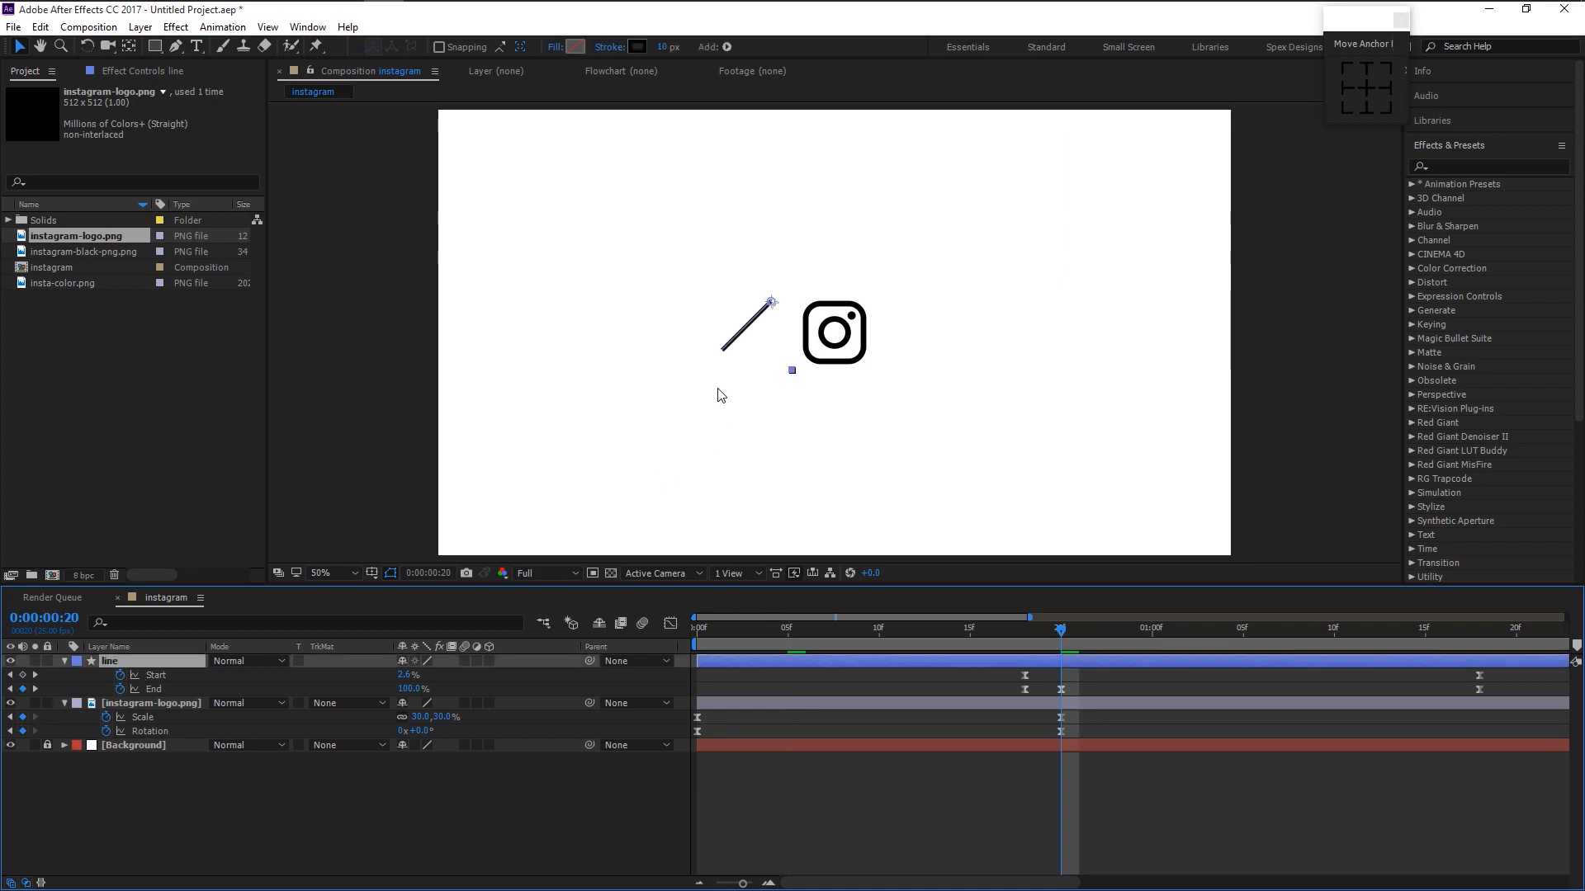
pyautogui.moveTo(772, 304); pyautogui.dragTo(797, 369)
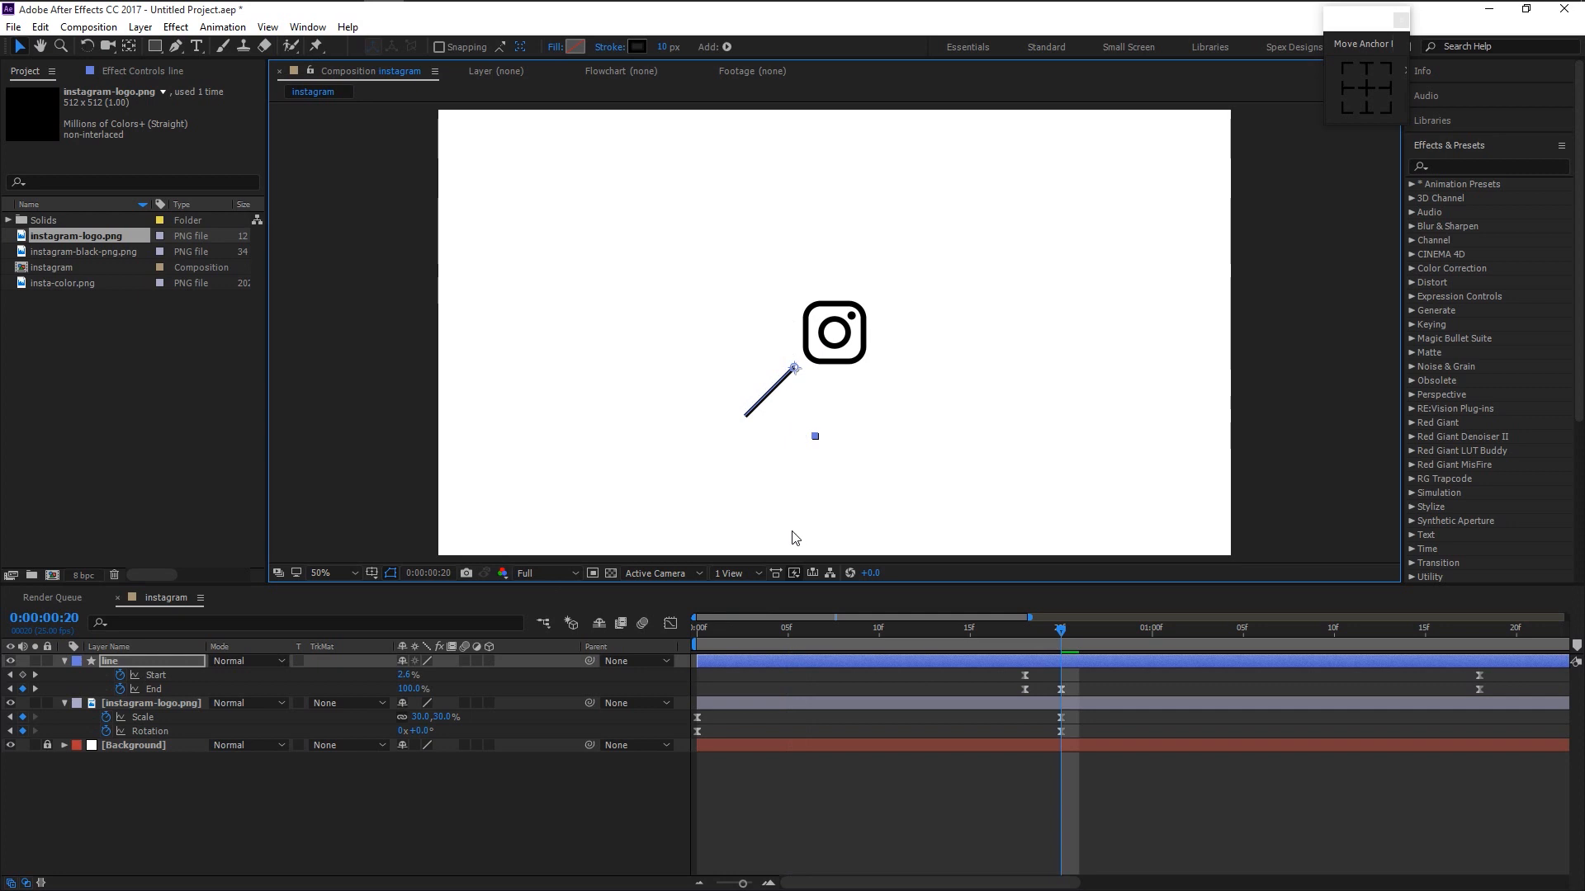
# Place a duplicate of the line, rotated to -45°, by the logo's lower-right corner.
pyautogui.click(152, 662)
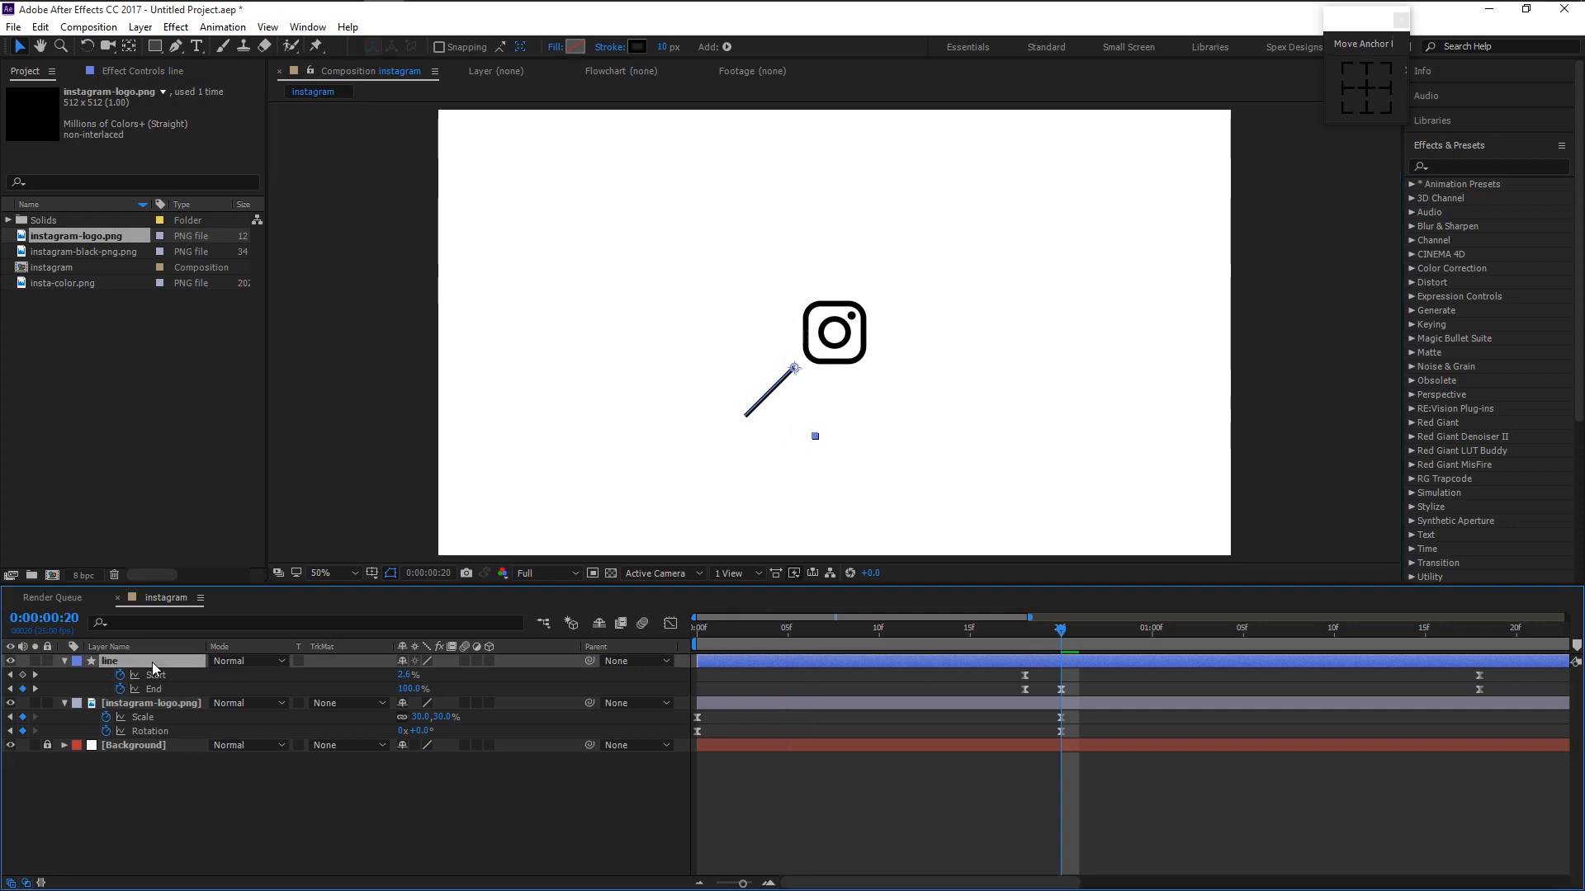
pyautogui.hotkey('ctrl', 'd')
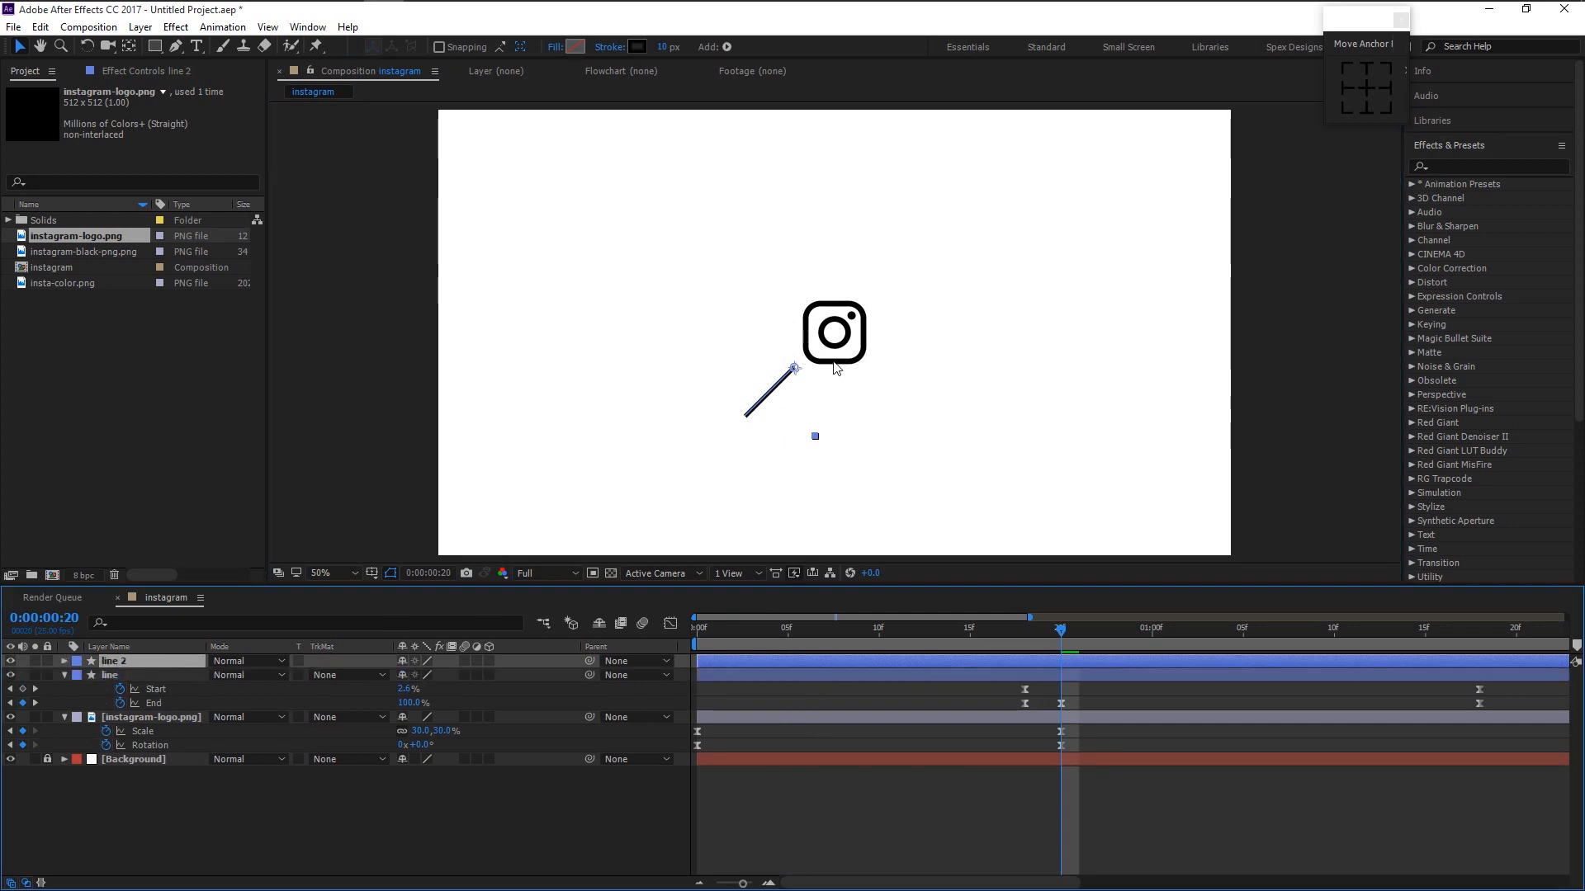
pyautogui.press('r')
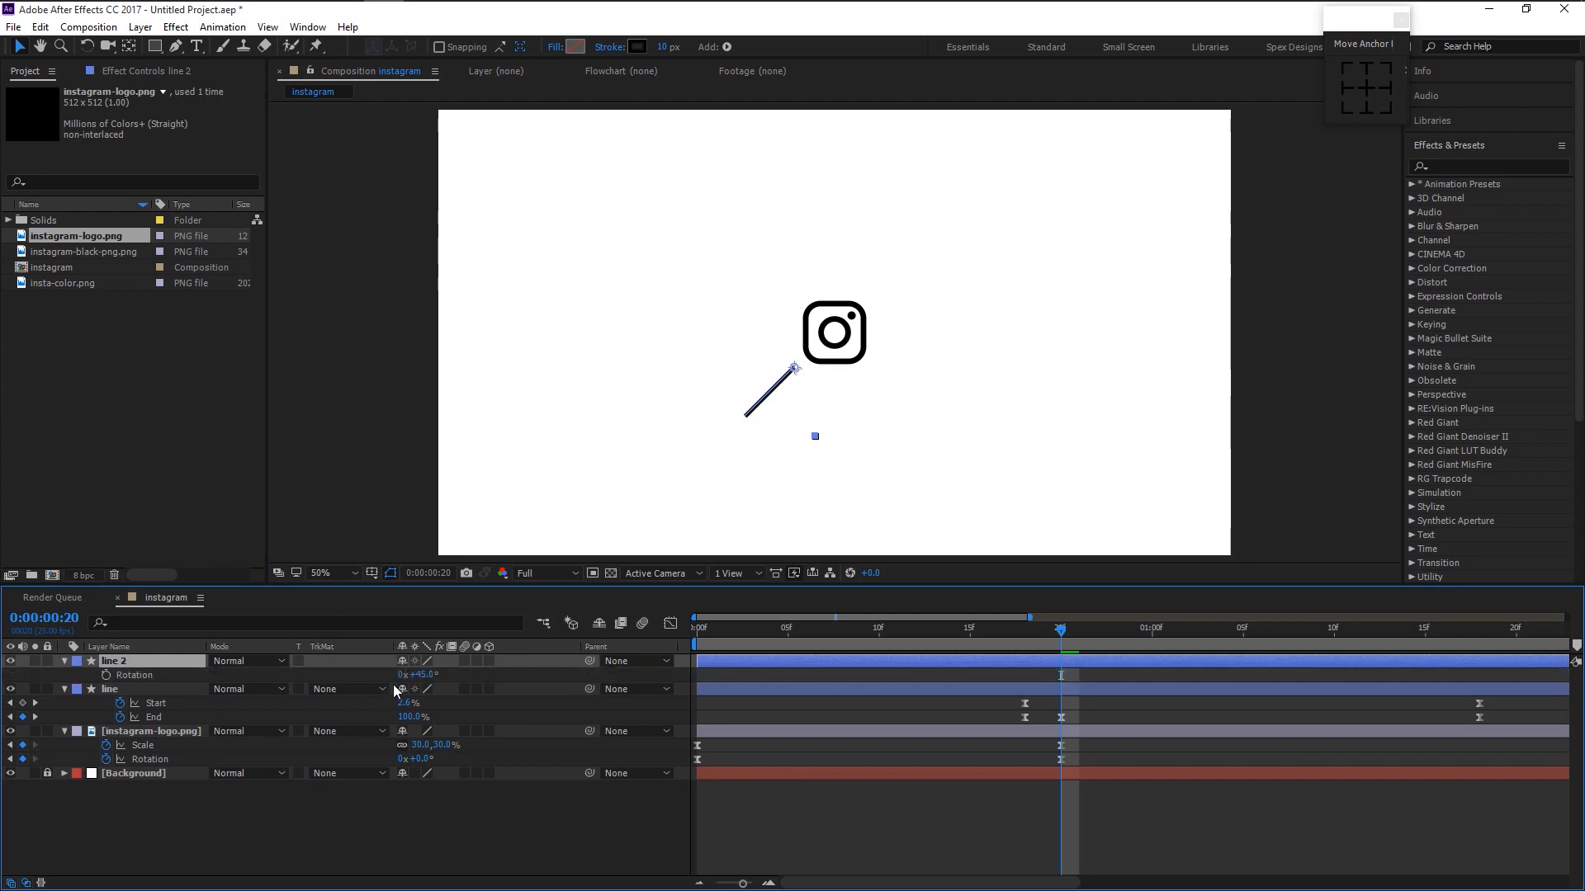
pyautogui.click(419, 675)
pyautogui.write('-45')
pyautogui.press('Return')
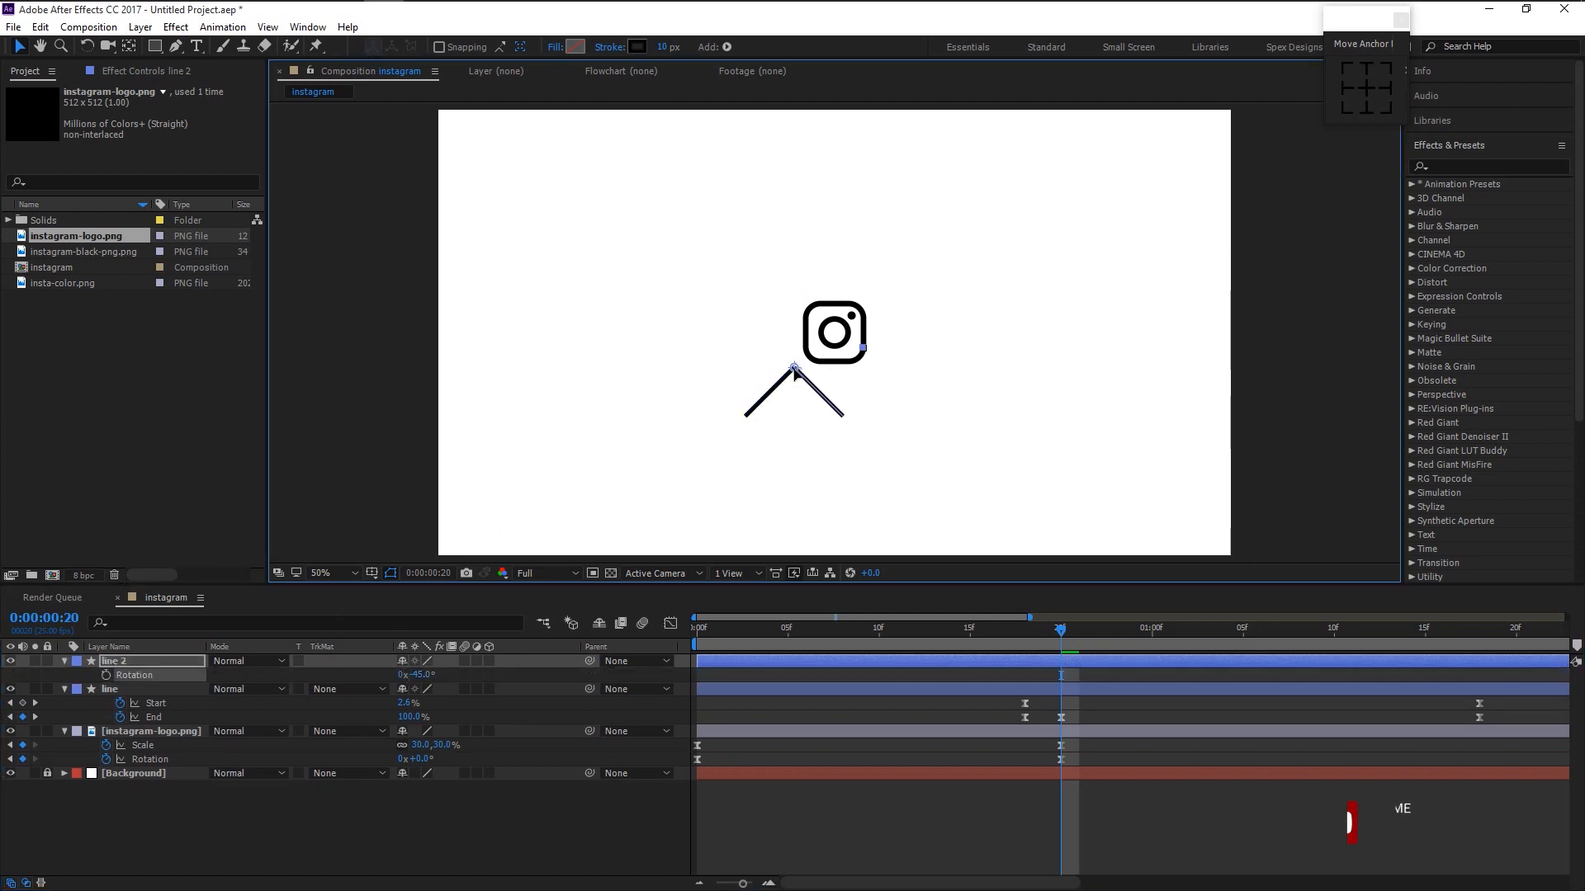
pyautogui.moveTo(799, 374); pyautogui.dragTo(875, 368)
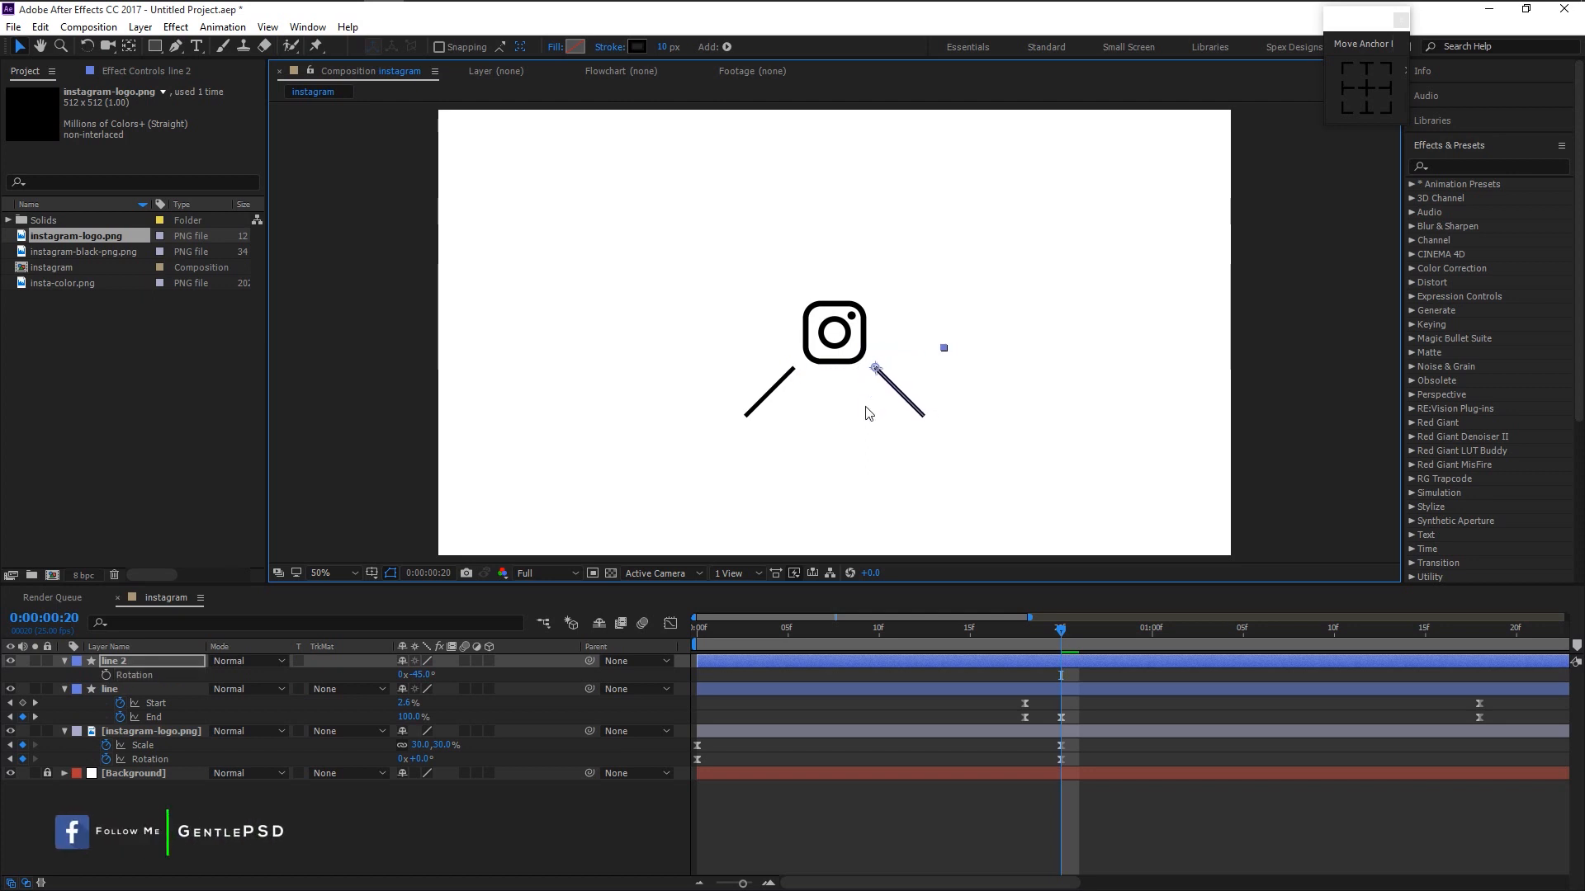
pyautogui.click(640, 800)
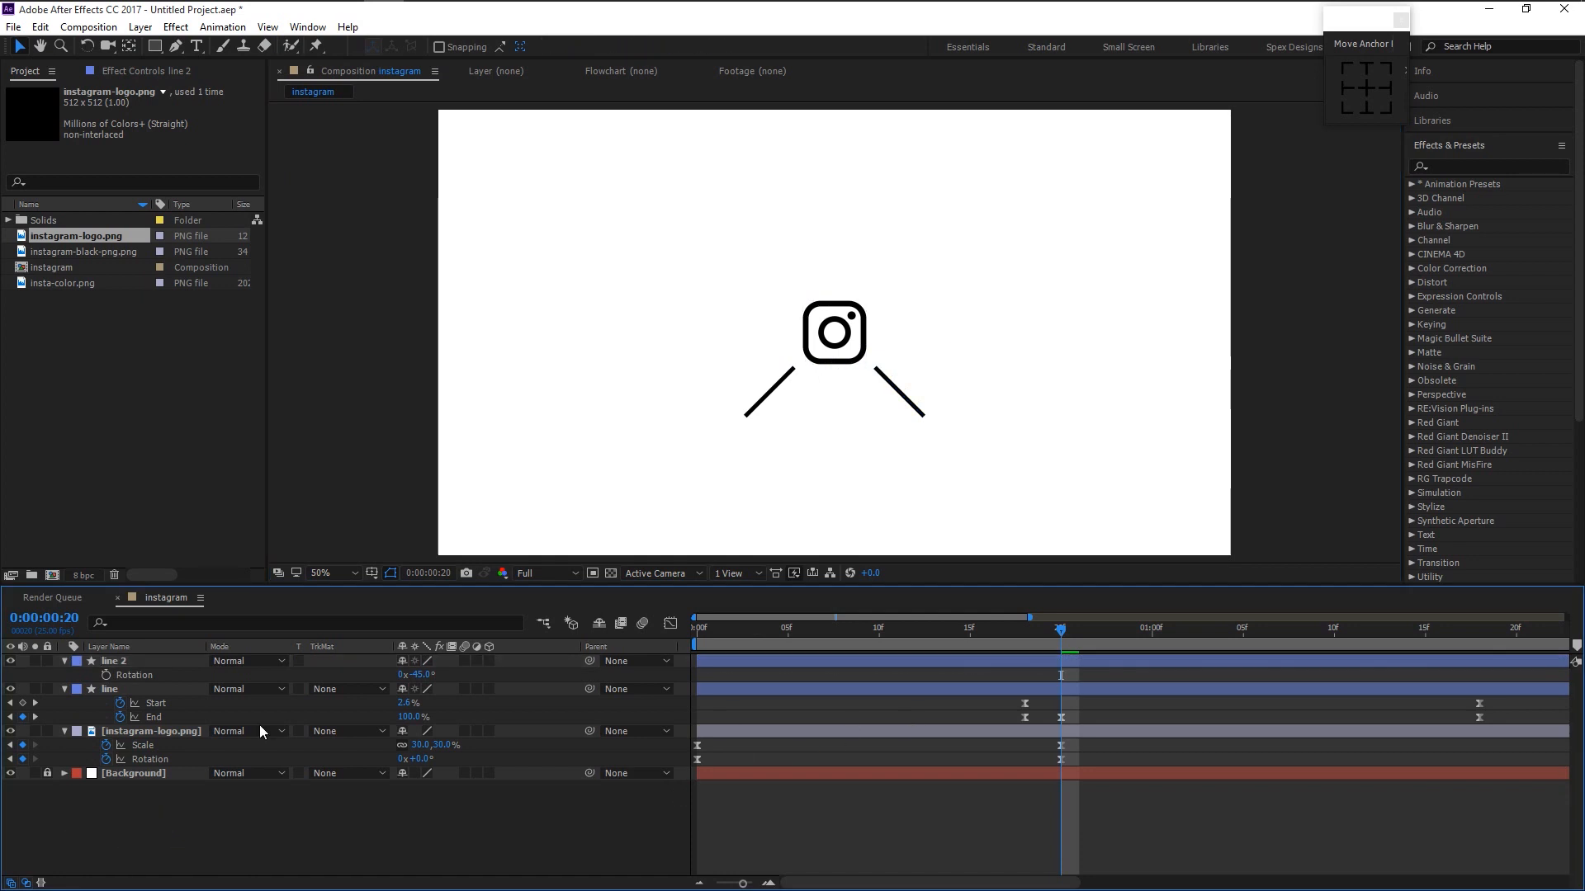
# Place a duplicate of the lower-right line, rotated to -140°, by the logo's upper-right corner.
pyautogui.click(141, 662)
pyautogui.hotkey('ctrl', 'd')
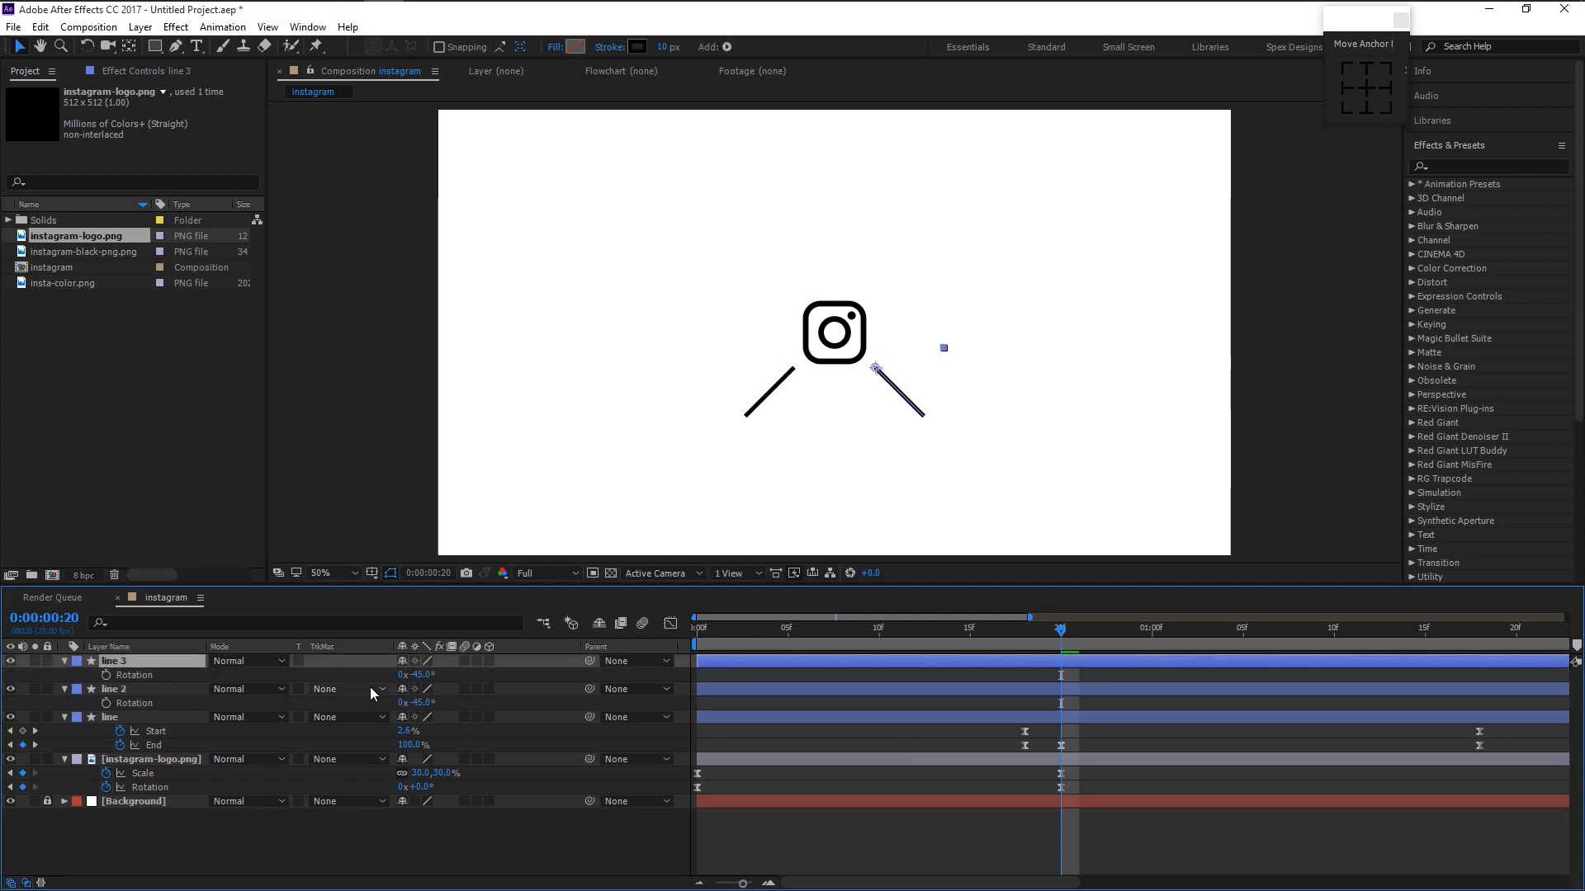
pyautogui.moveTo(419, 675); pyautogui.dragTo(346, 681)
pyautogui.moveTo(876, 365); pyautogui.dragTo(877, 294)
pyautogui.click(611, 828)
# Place a duplicate of the upper-right line, rotated to 140°, by the logo's upper-left corner.
pyautogui.click(169, 662)
pyautogui.hotkey('ctrl', 'd')
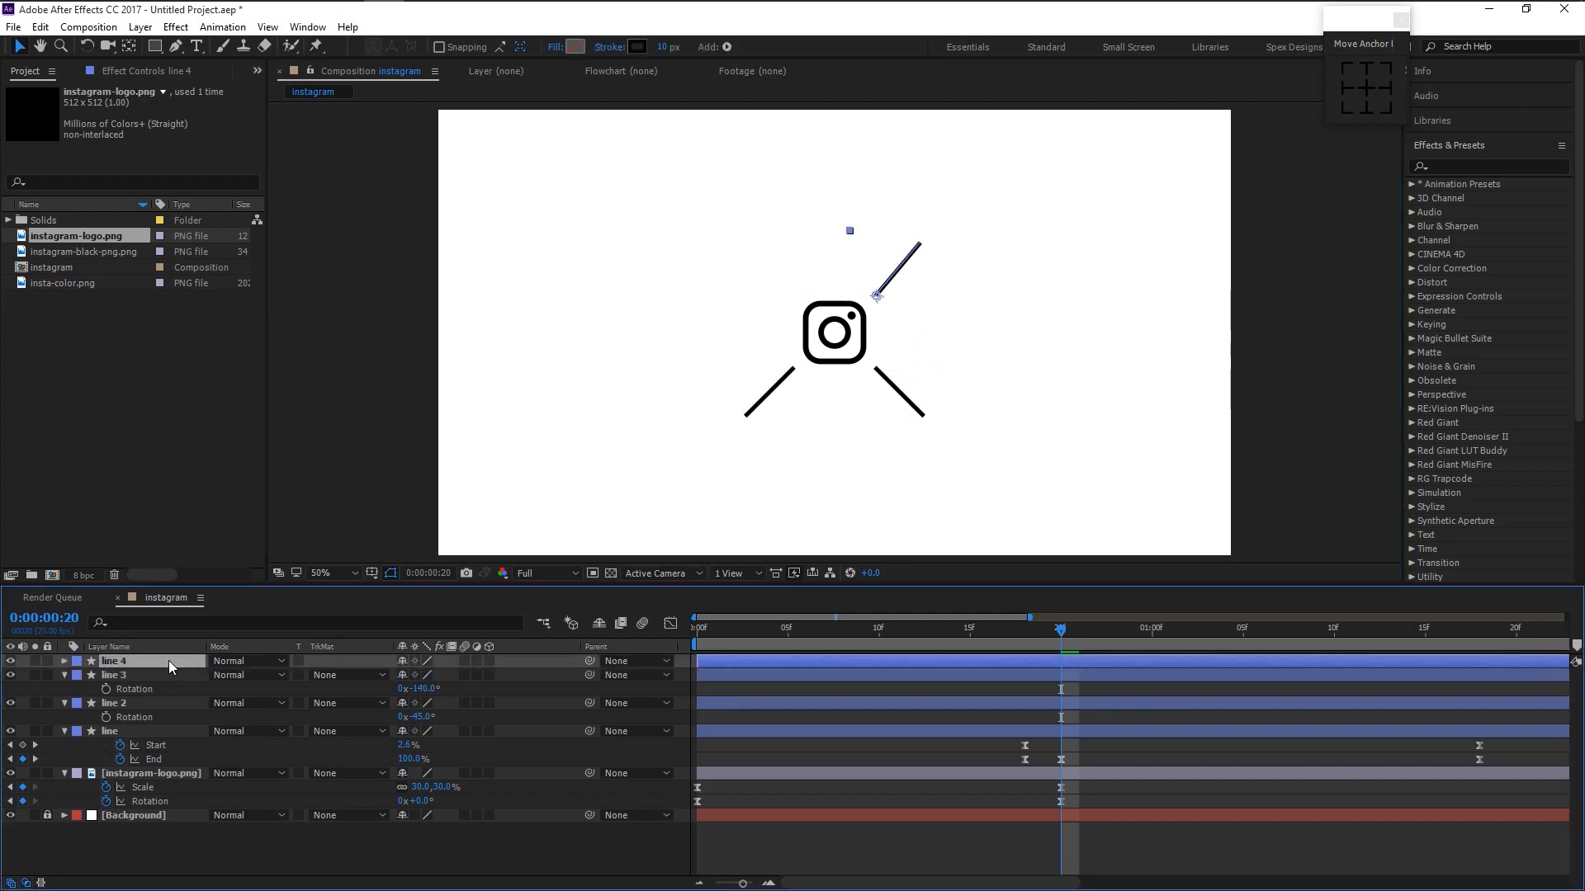
pyautogui.press('r')
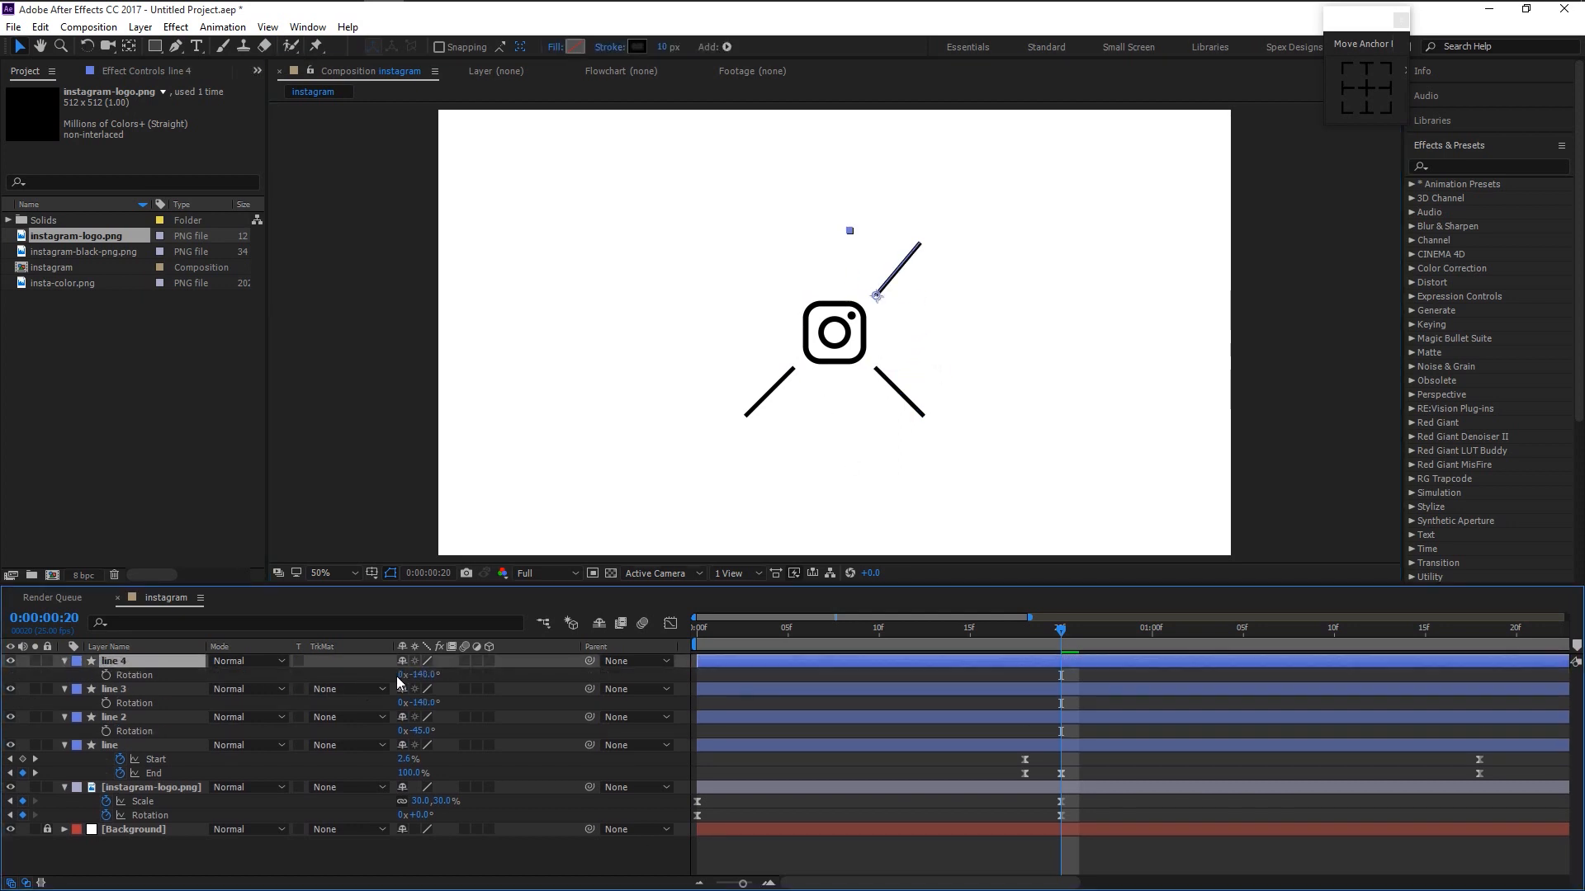
pyautogui.click(423, 675)
pyautogui.write('140')
pyautogui.press('Return')
pyautogui.click(612, 867)
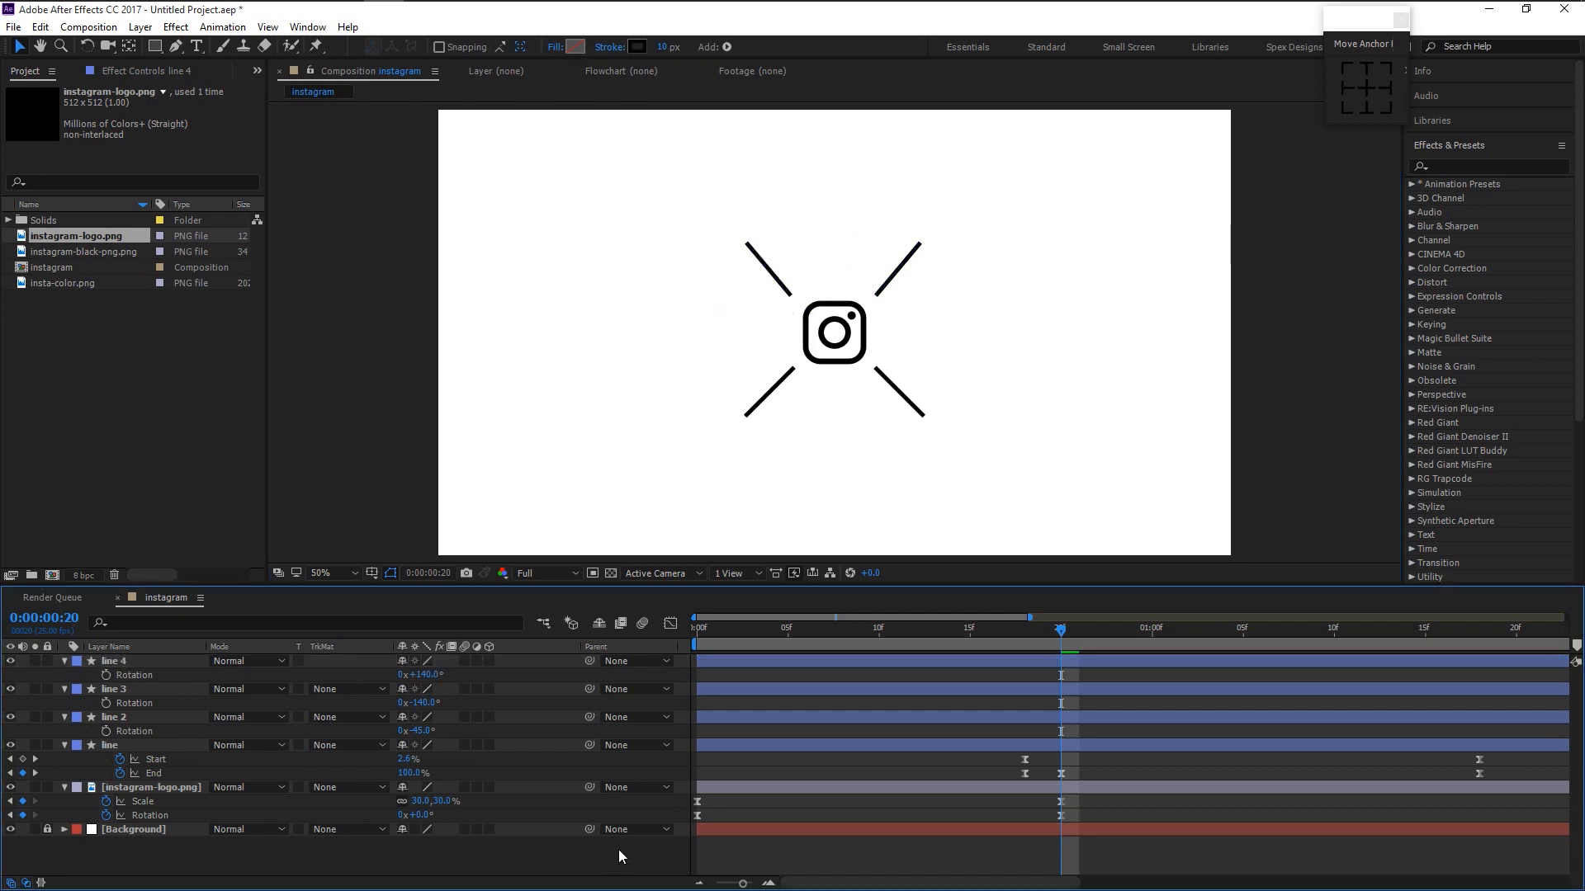
# Nudge the upper-right line slightly upward to even out its placement around the logo.
pyautogui.click(891, 289)
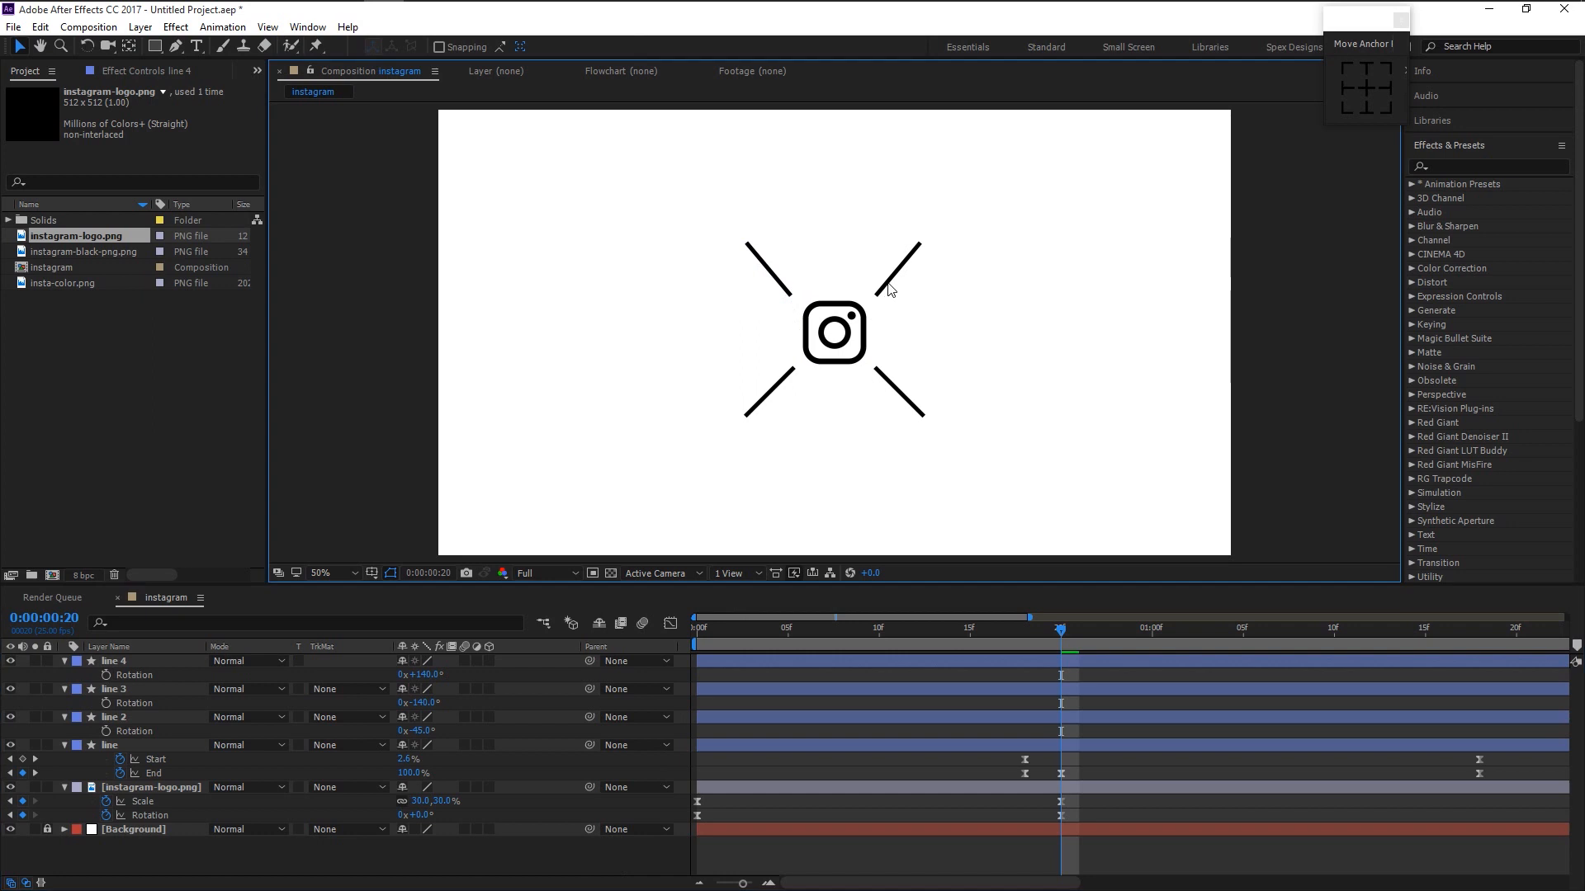
pyautogui.click(168, 696)
pyautogui.click(877, 293)
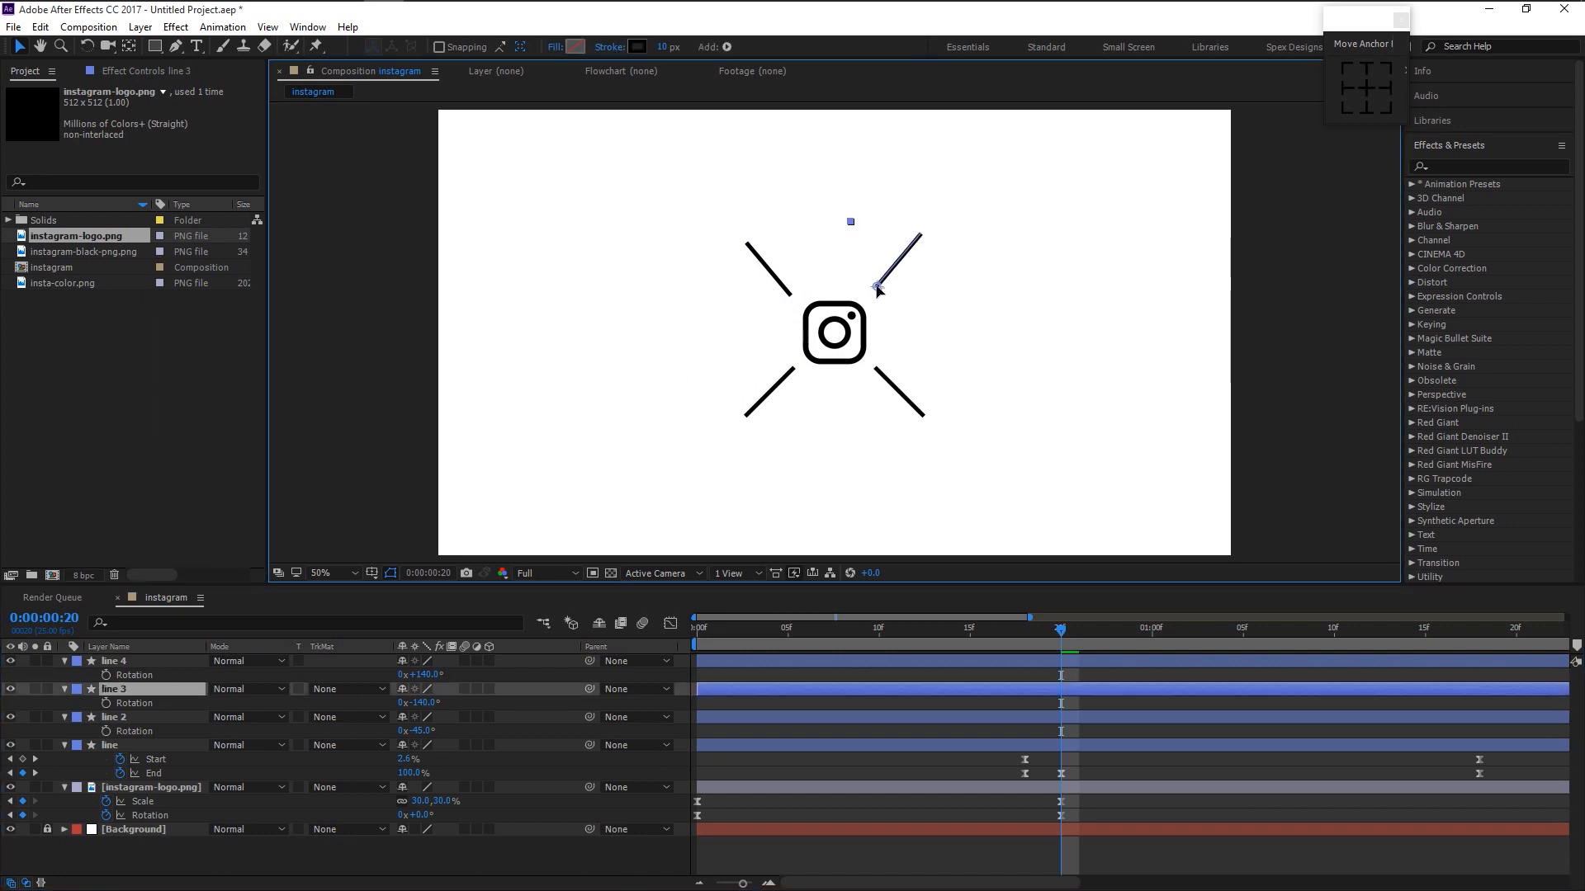
# Show the keyframed Start and End properties of all four line layers.
pyautogui.click(123, 704)
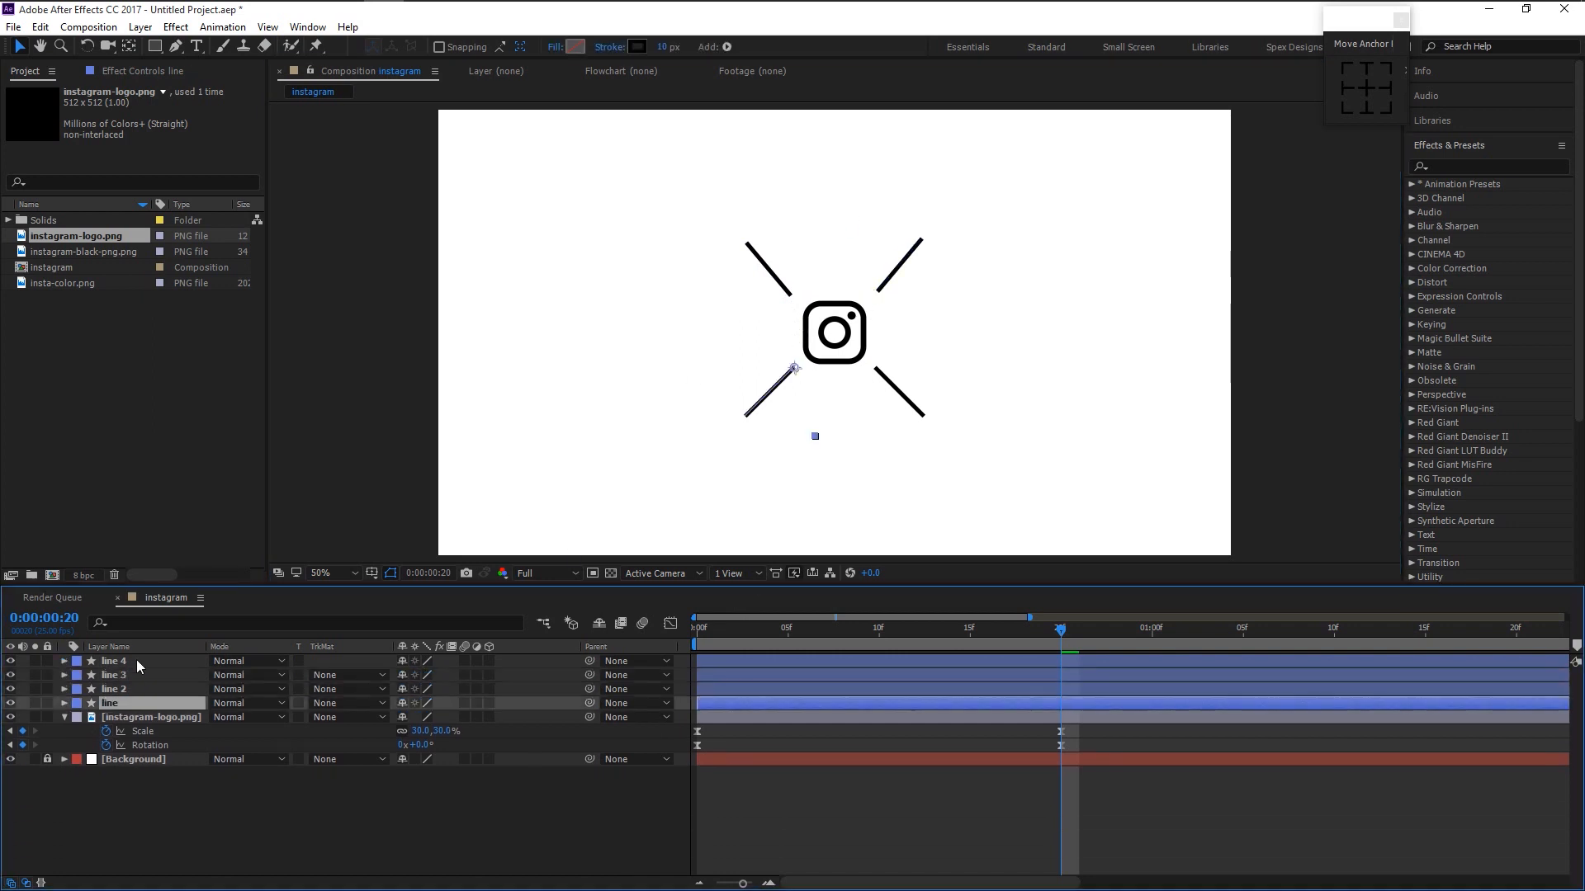
pyautogui.keyDown('shift'); pyautogui.click(140, 663); pyautogui.keyUp('shift')
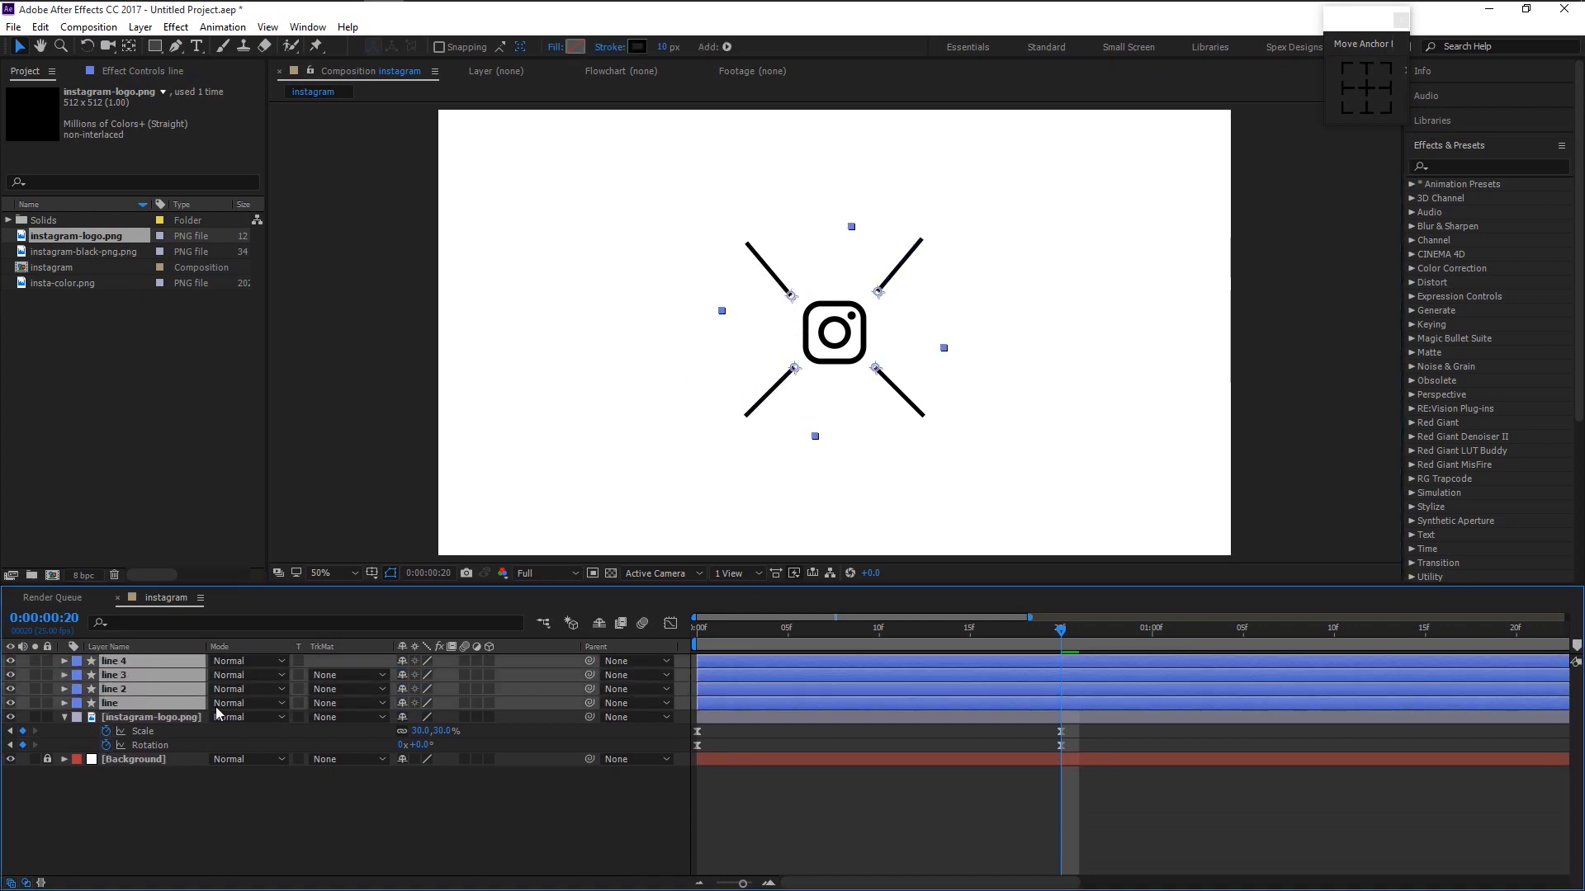
pyautogui.press('u')
# Move the four lines inward so their inner ends meet the logo's corners.
pyautogui.click(152, 745)
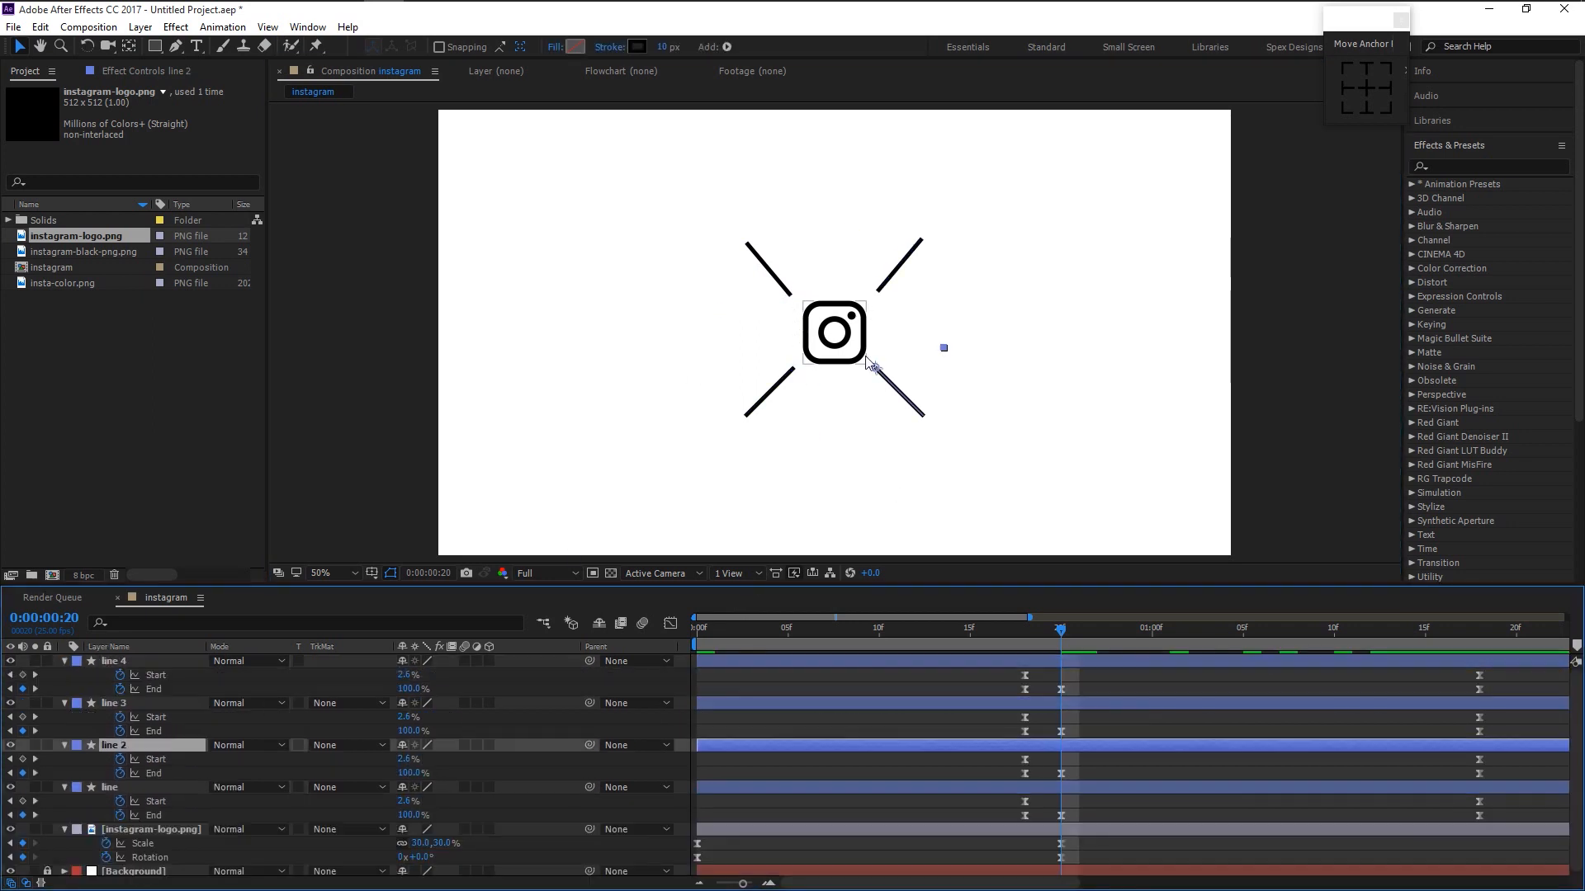
pyautogui.moveTo(877, 370); pyautogui.dragTo(869, 365)
pyautogui.click(153, 703)
pyautogui.moveTo(876, 292); pyautogui.dragTo(865, 300)
pyautogui.click(153, 746)
pyautogui.click(152, 788)
pyautogui.moveTo(788, 374); pyautogui.dragTo(794, 369)
pyautogui.click(785, 689)
pyautogui.moveTo(789, 293); pyautogui.dragTo(798, 298)
pyautogui.click(870, 365)
pyautogui.click(869, 298)
pyautogui.click(806, 728)
pyautogui.click(798, 299)
pyautogui.click(869, 297)
pyautogui.click(806, 728)
pyautogui.click(870, 297)
# Shift all Start and End keyframes of the four line layers together back to begin at 0:00:00:00.
pyautogui.click(124, 663)
pyautogui.keyDown('shift'); pyautogui.click(1141, 788); pyautogui.keyUp('shift')
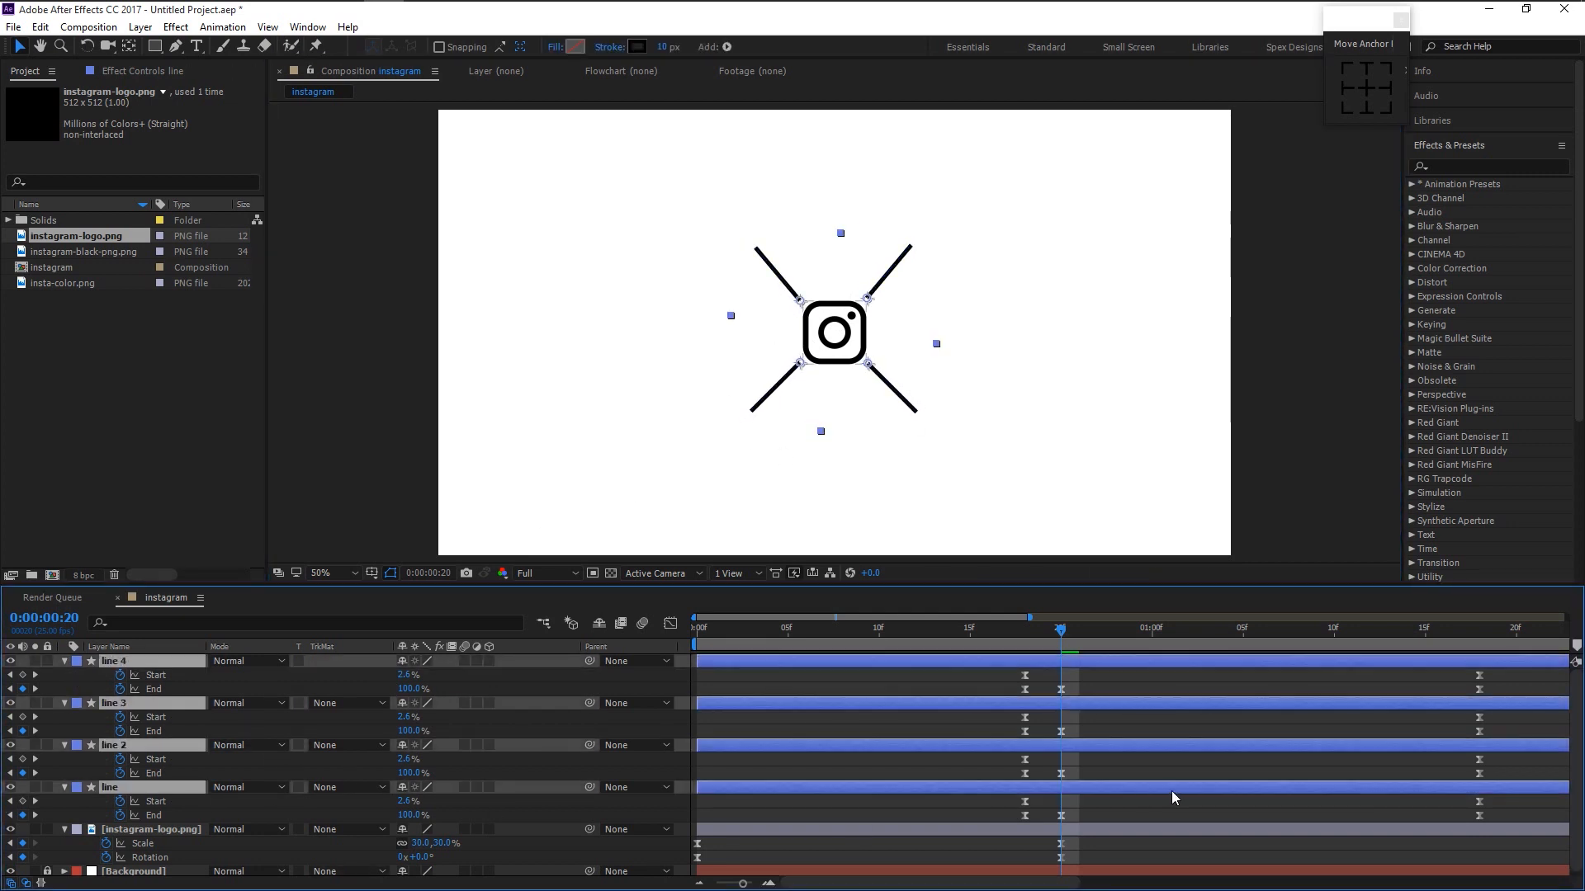
pyautogui.moveTo(1497, 815); pyautogui.dragTo(591, 658)
pyautogui.click(845, 736)
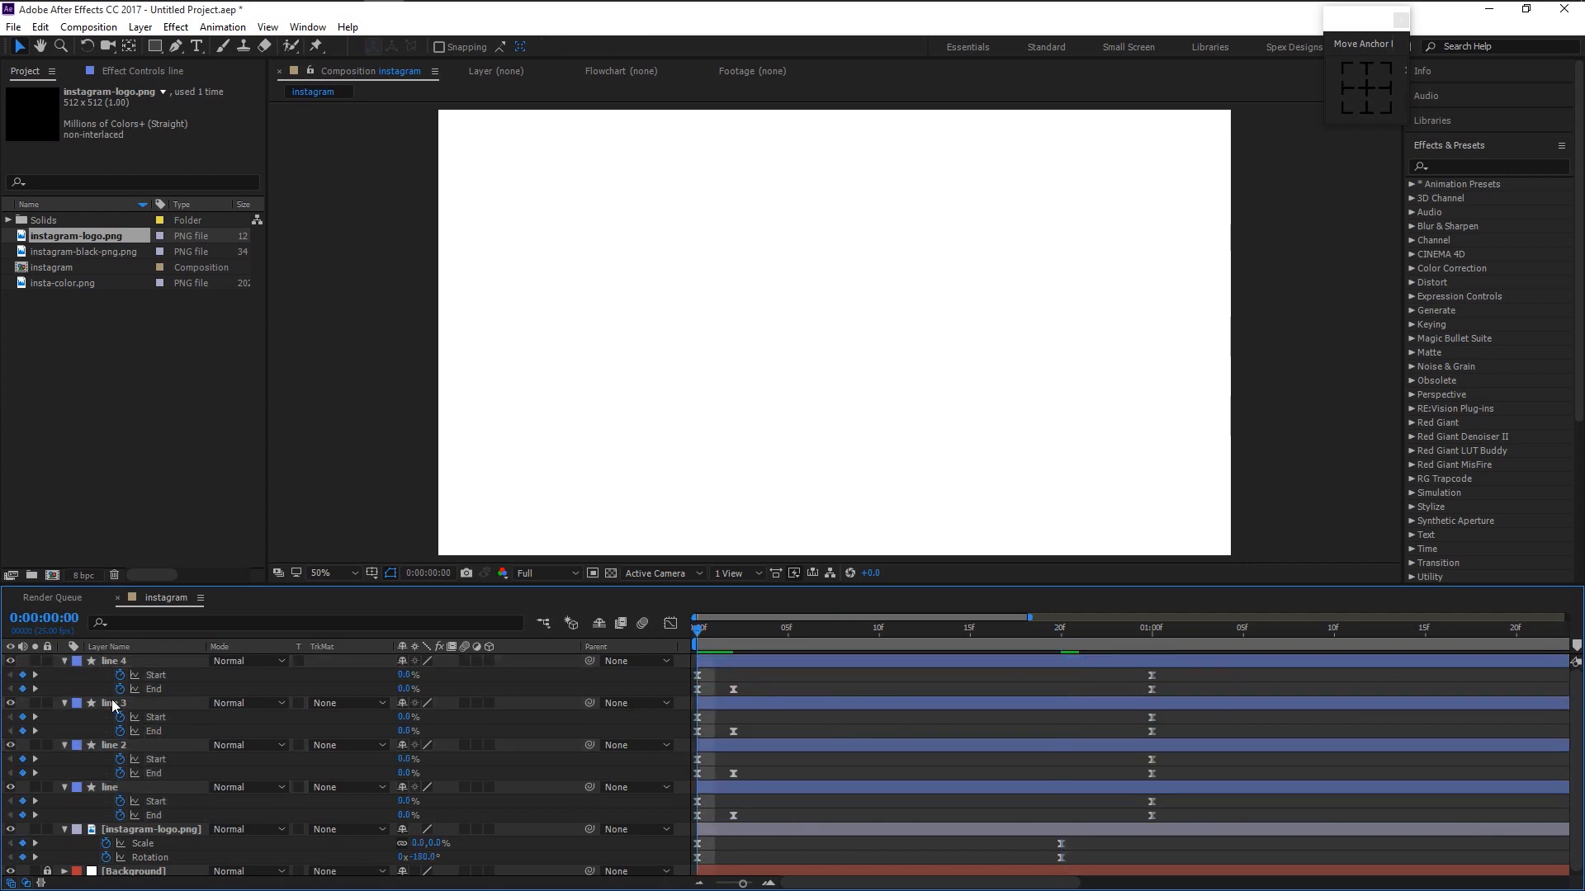
# Collapse the properties of all four line layers.
pyautogui.click(102, 663)
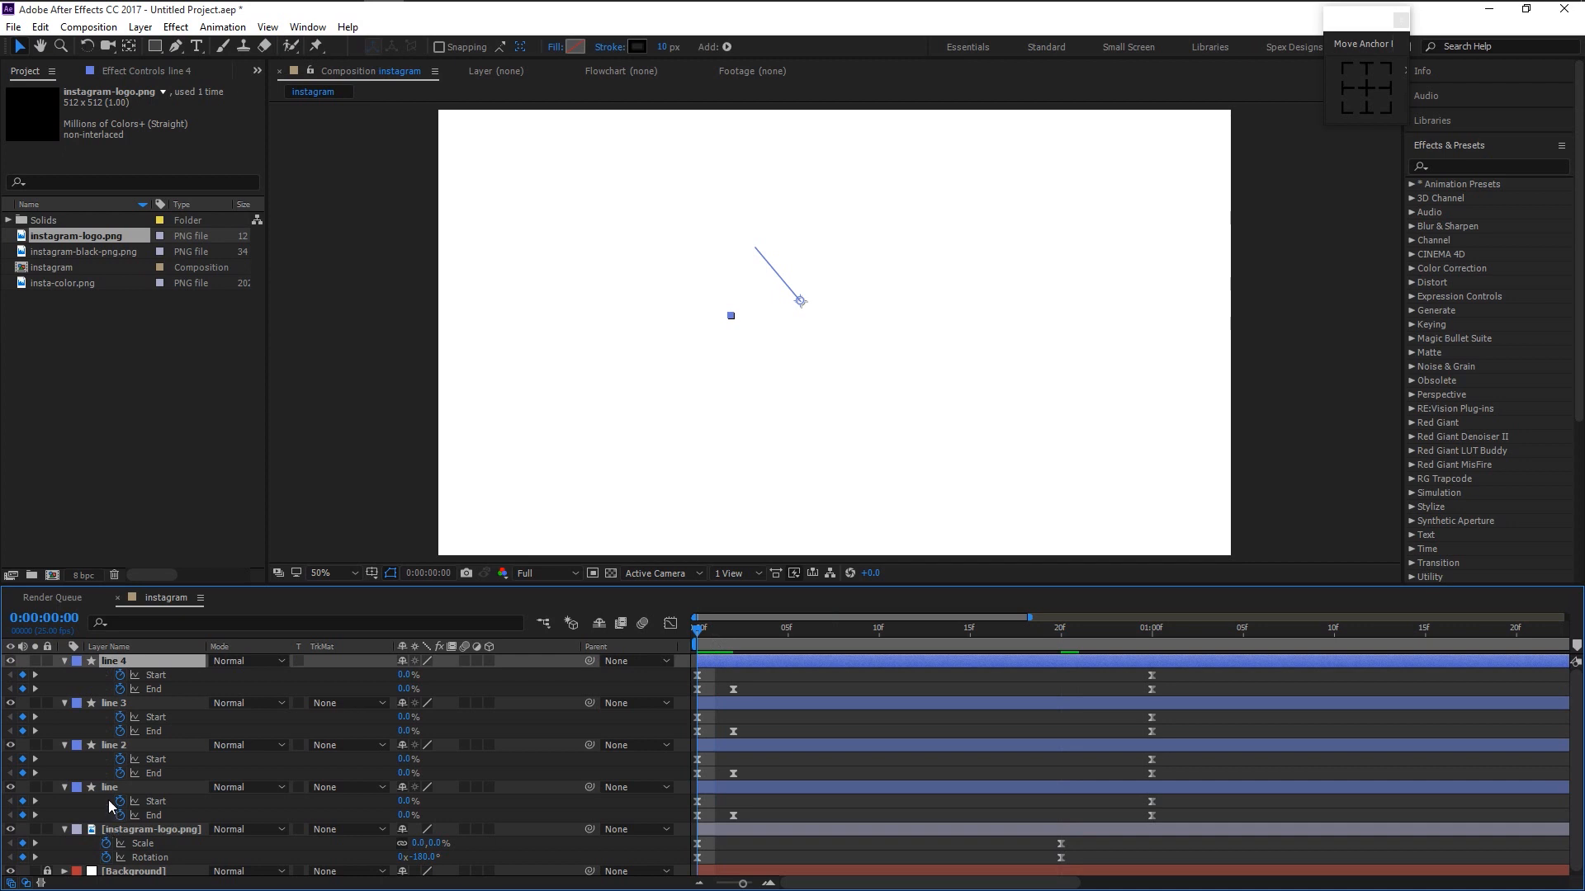
pyautogui.keyDown('shift'); pyautogui.click(106, 785); pyautogui.keyUp('shift')
pyautogui.click(65, 787)
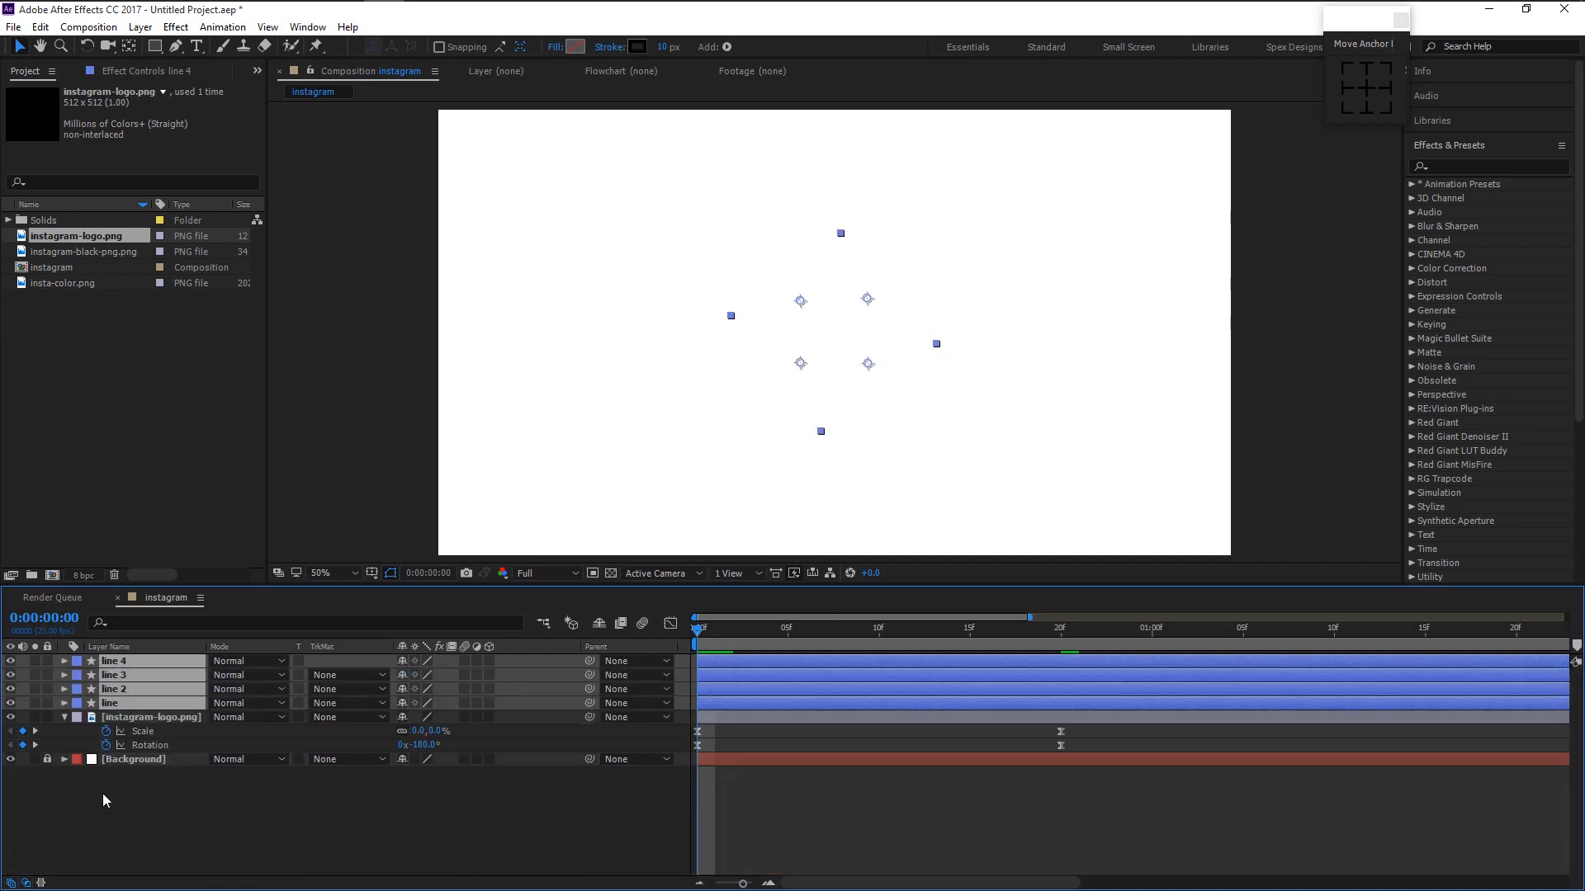
# Play back the animation from the start to check the four lines bursting around the logo.
pyautogui.click(314, 806)
pyautogui.press('space')
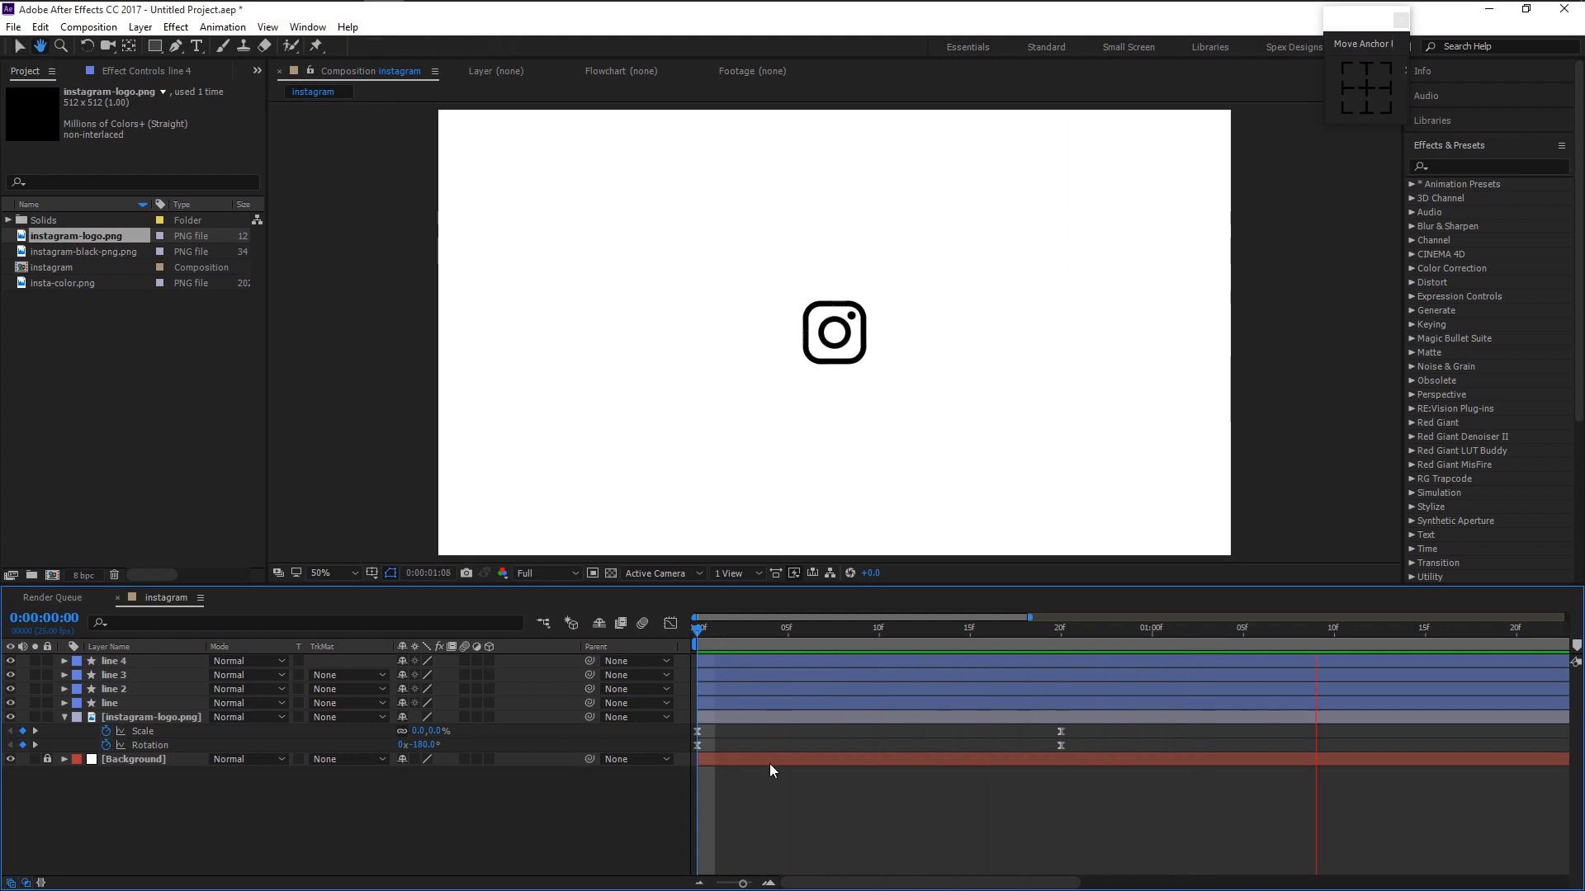
pyautogui.press('space')
# At 0:00:00:04, scale all four line layers down to 74%, then collapse their properties.
pyautogui.moveTo(690, 639); pyautogui.dragTo(765, 652)
pyautogui.click(159, 701)
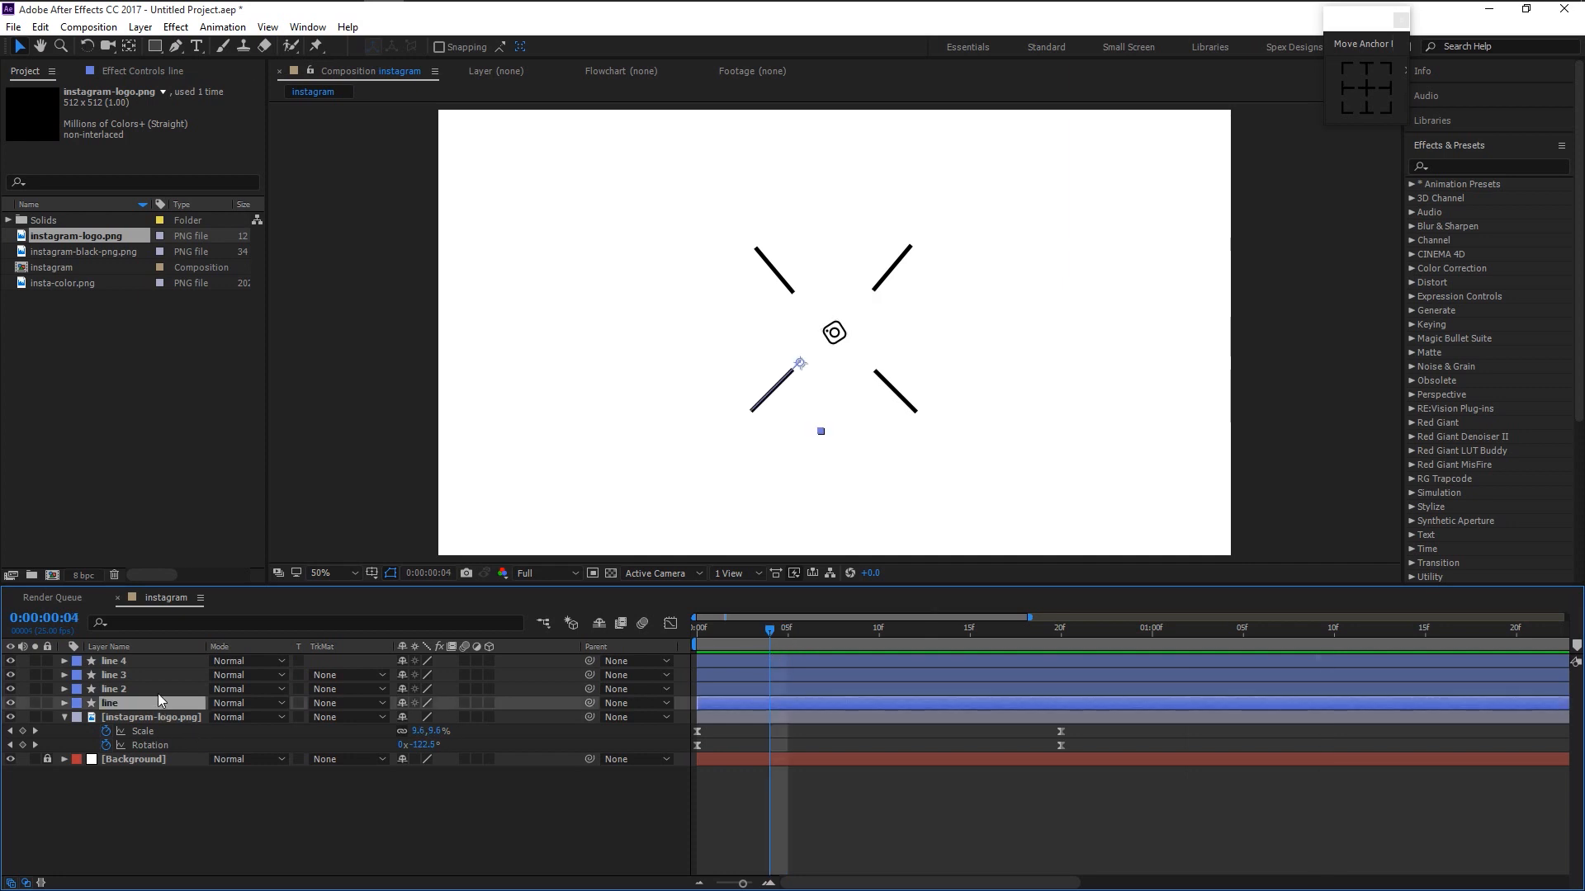
pyautogui.keyDown('shift'); pyautogui.click(147, 662); pyautogui.keyUp('shift')
pyautogui.press('s')
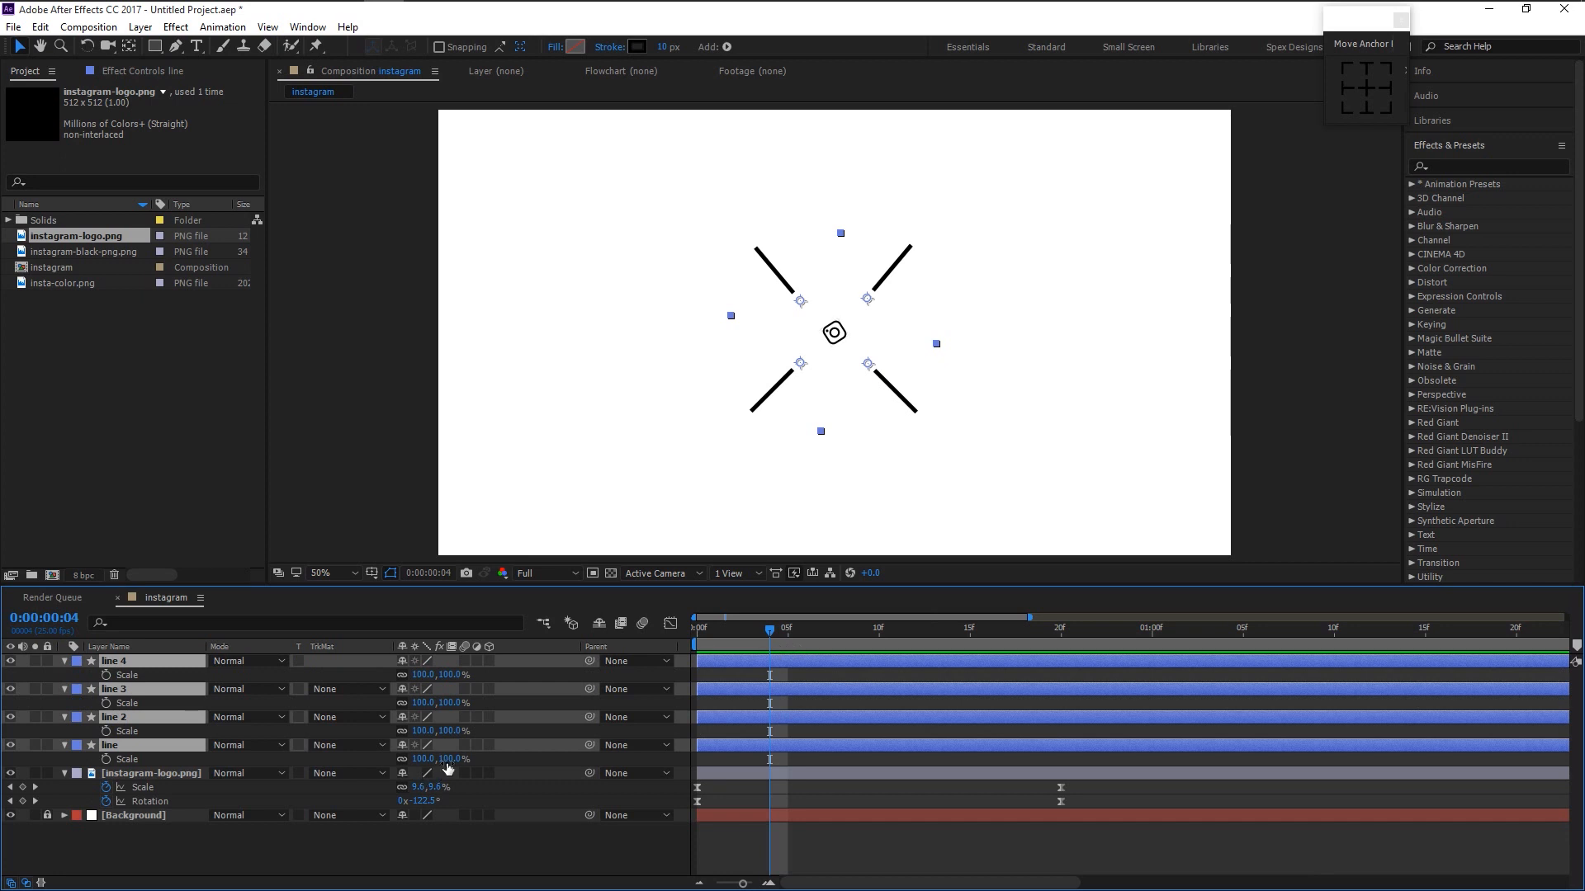
pyautogui.moveTo(442, 759); pyautogui.dragTo(438, 760)
pyautogui.moveTo(430, 760); pyautogui.dragTo(416, 758)
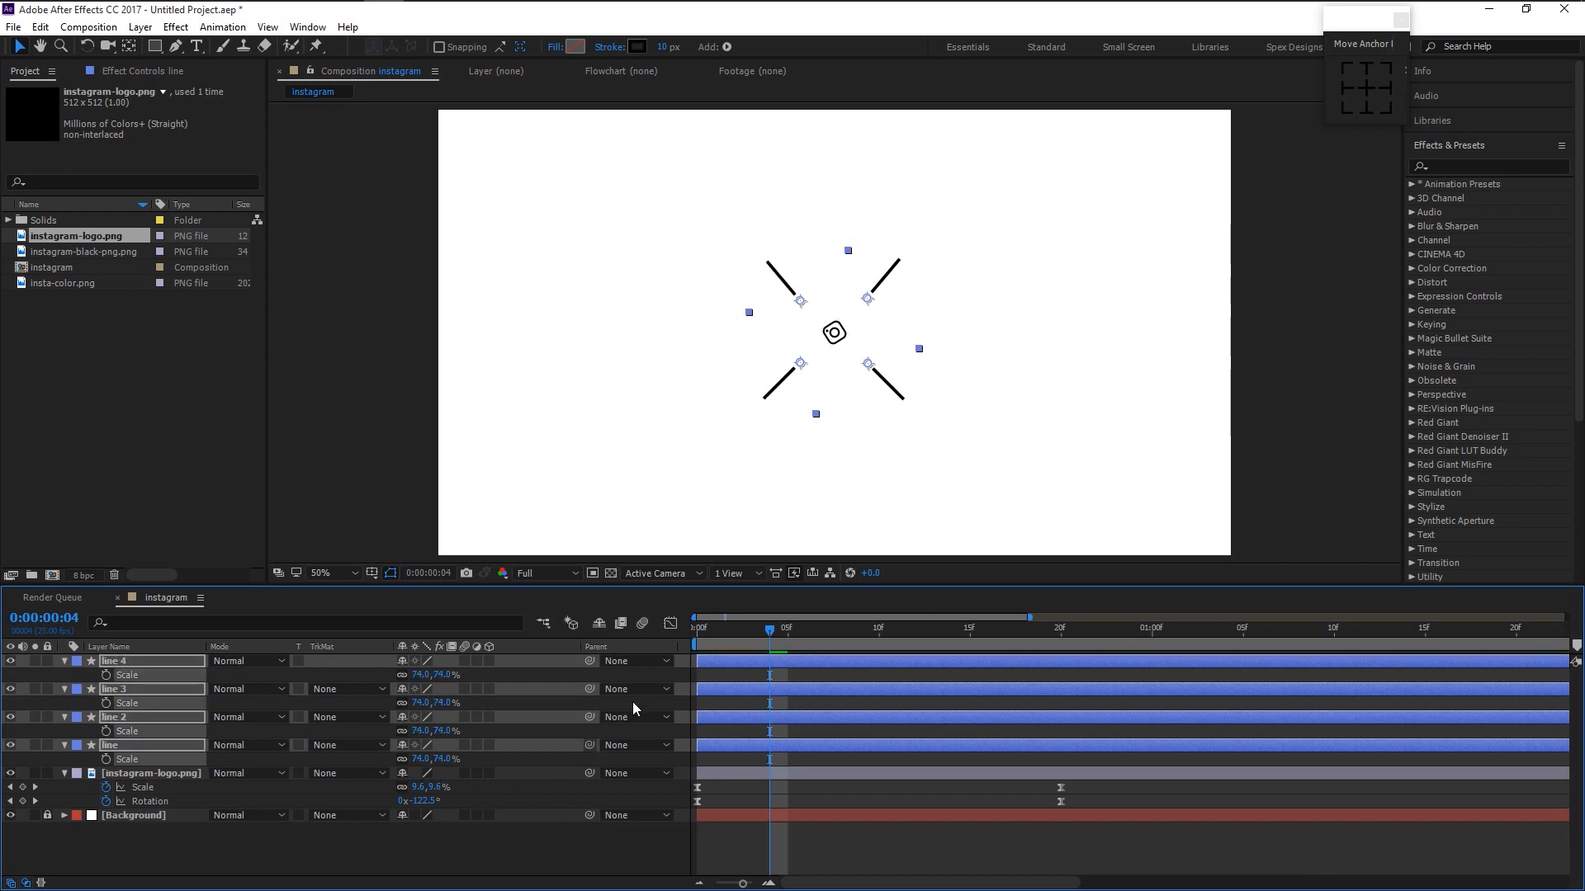
pyautogui.click(702, 640)
pyautogui.press('u')
pyautogui.click(765, 815)
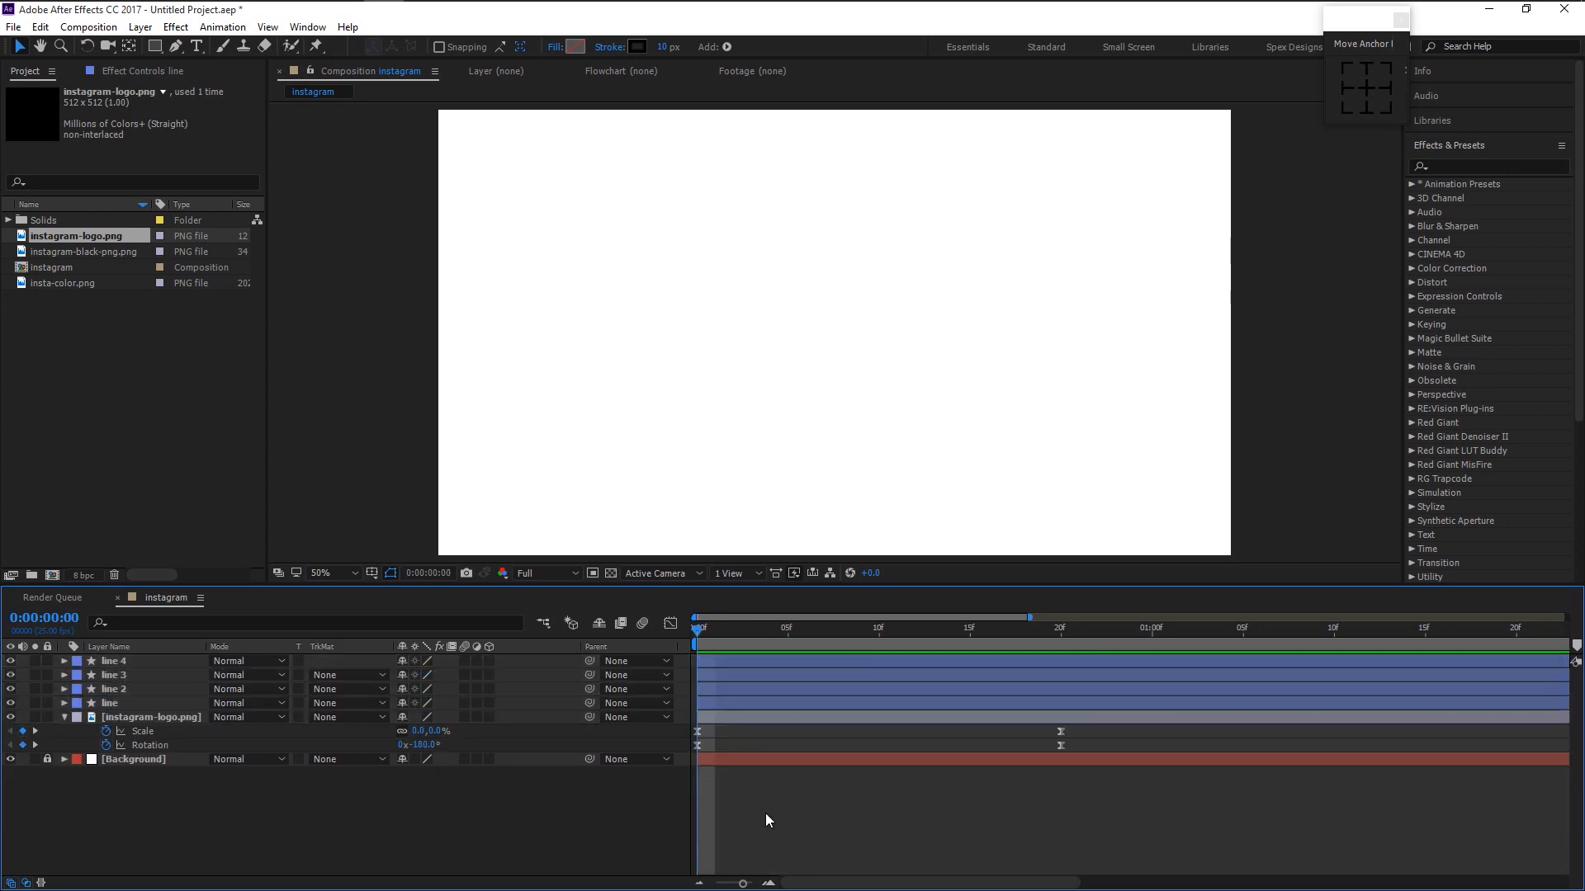
# Play back the animation twice from the start to check the shortened burst lines.
pyautogui.press('space')
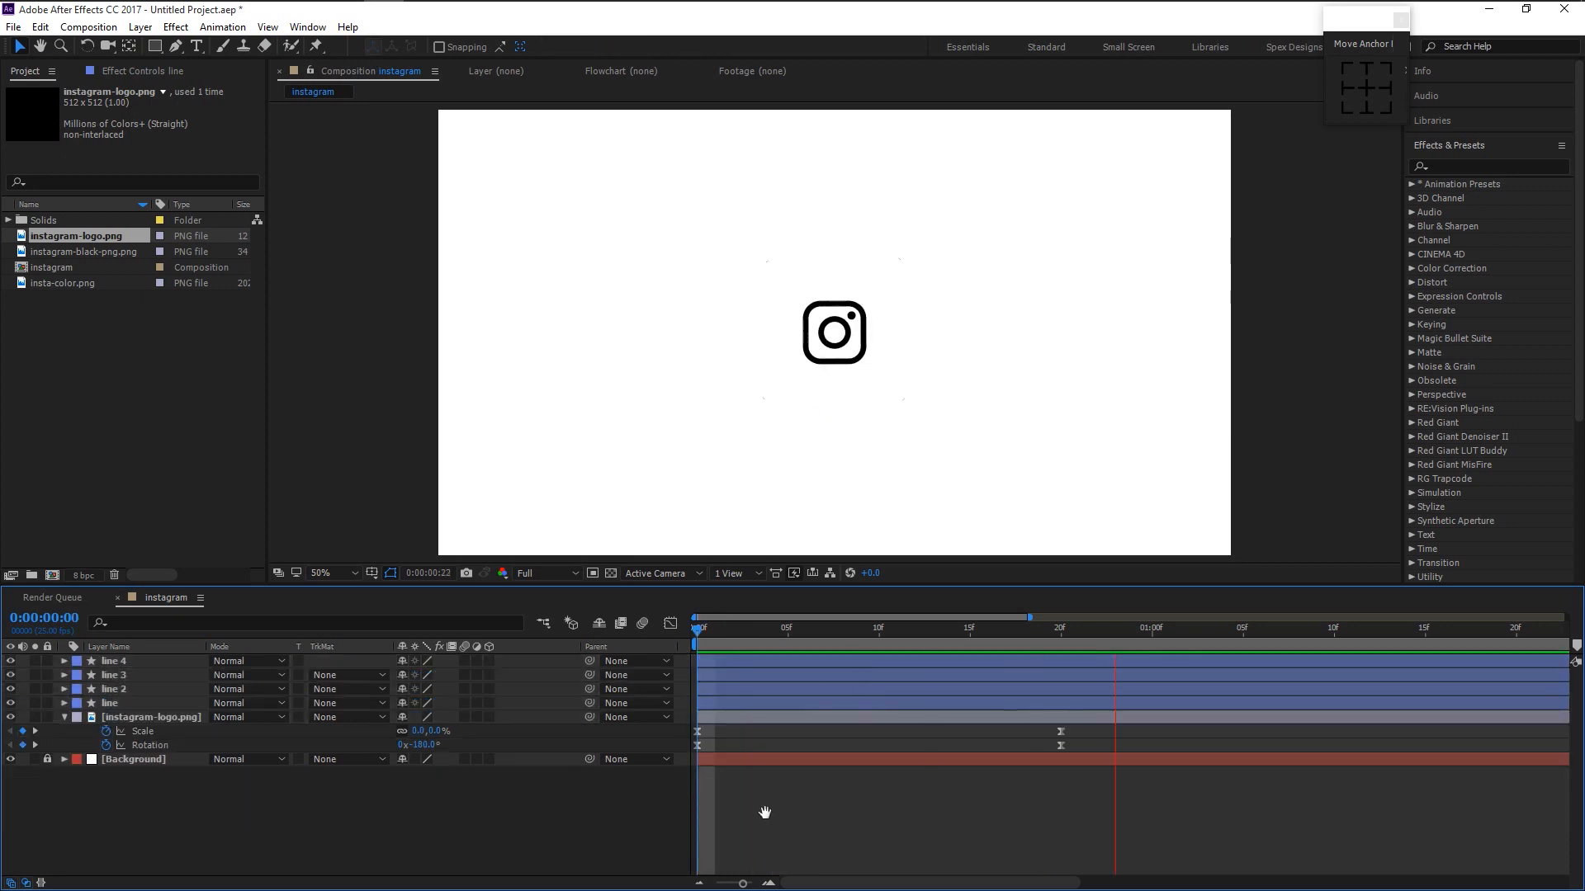
pyautogui.press('space')
pyautogui.click(716, 648)
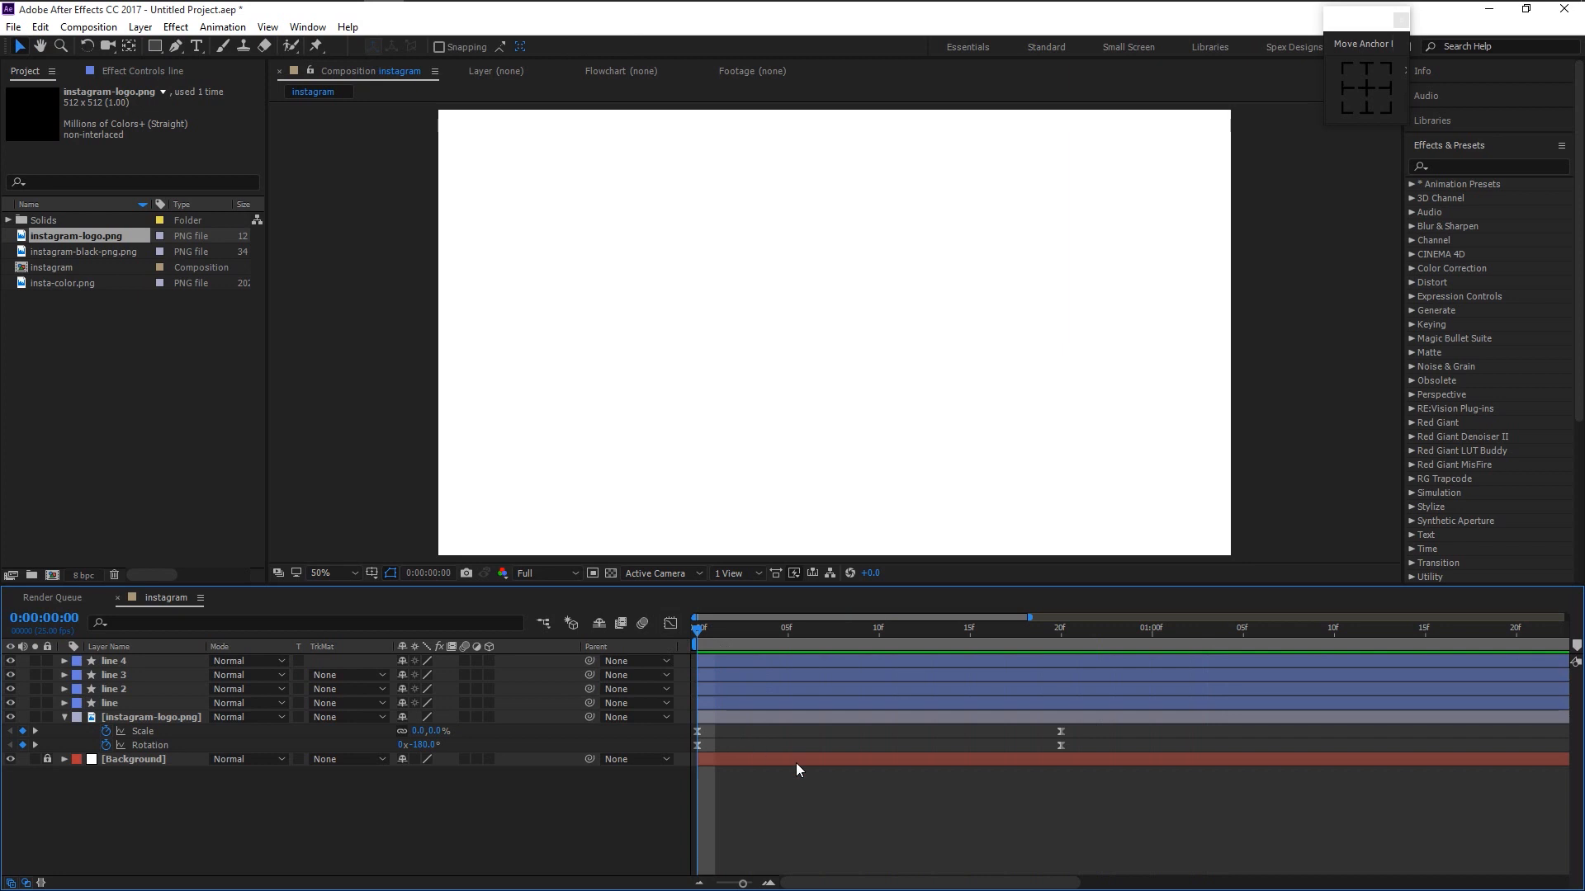
pyautogui.press('space')
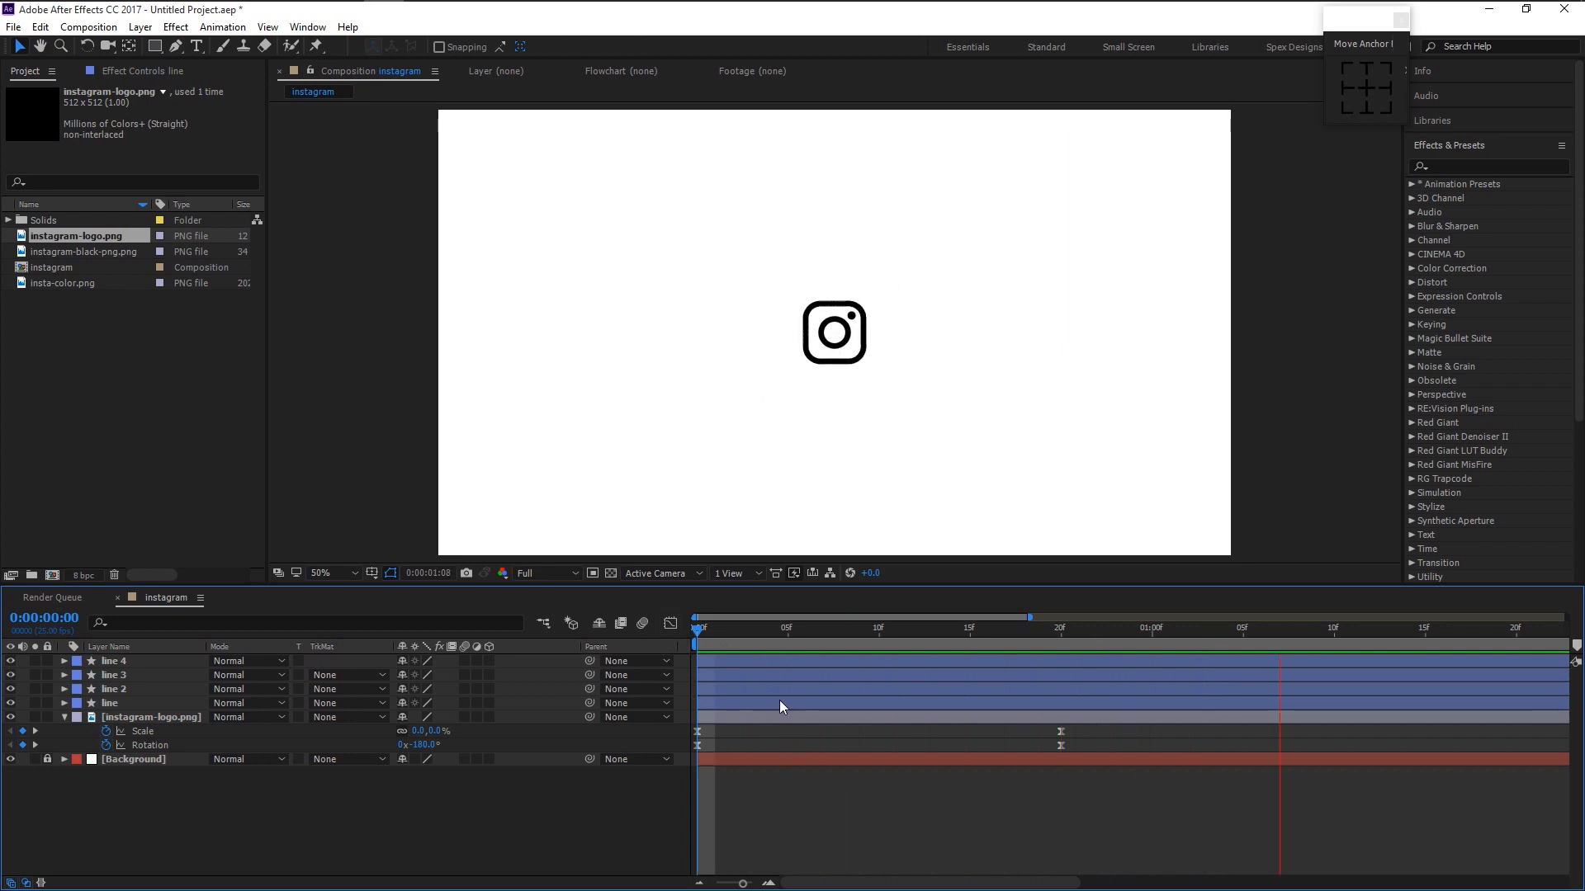
# Start position keyframes on the instagram-logo.png layer at 0:00:01:00.
pyautogui.click(1062, 629)
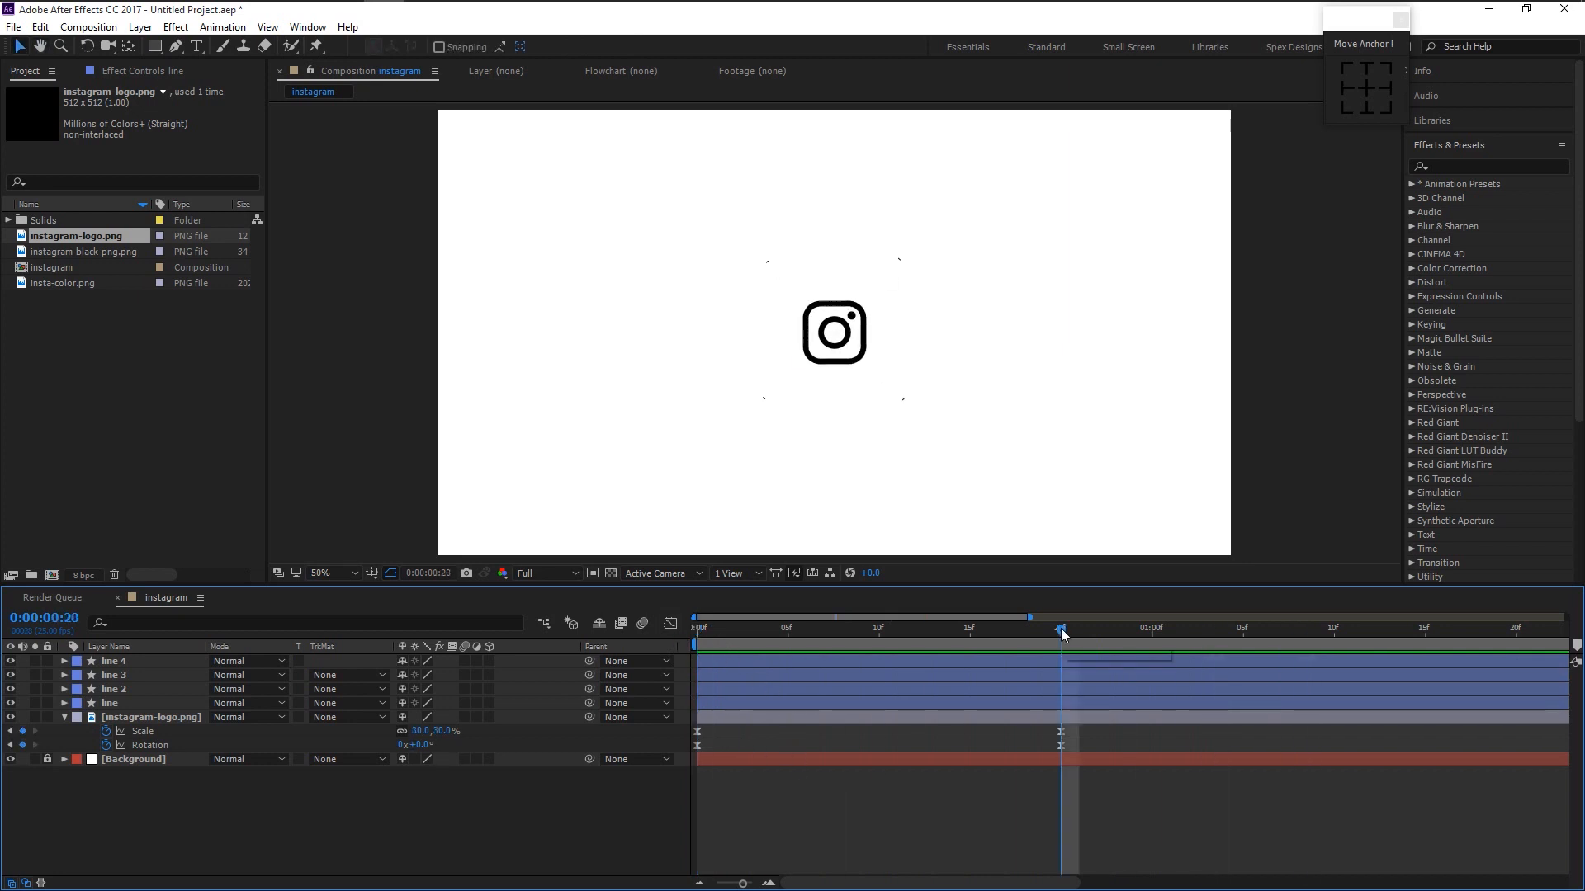
pyautogui.click(167, 720)
pyautogui.press('p')
pyautogui.press('pagedown')
pyautogui.press('pagedown')
pyautogui.press('pagedown')
pyautogui.press('pagedown')
pyautogui.press('pagedown')
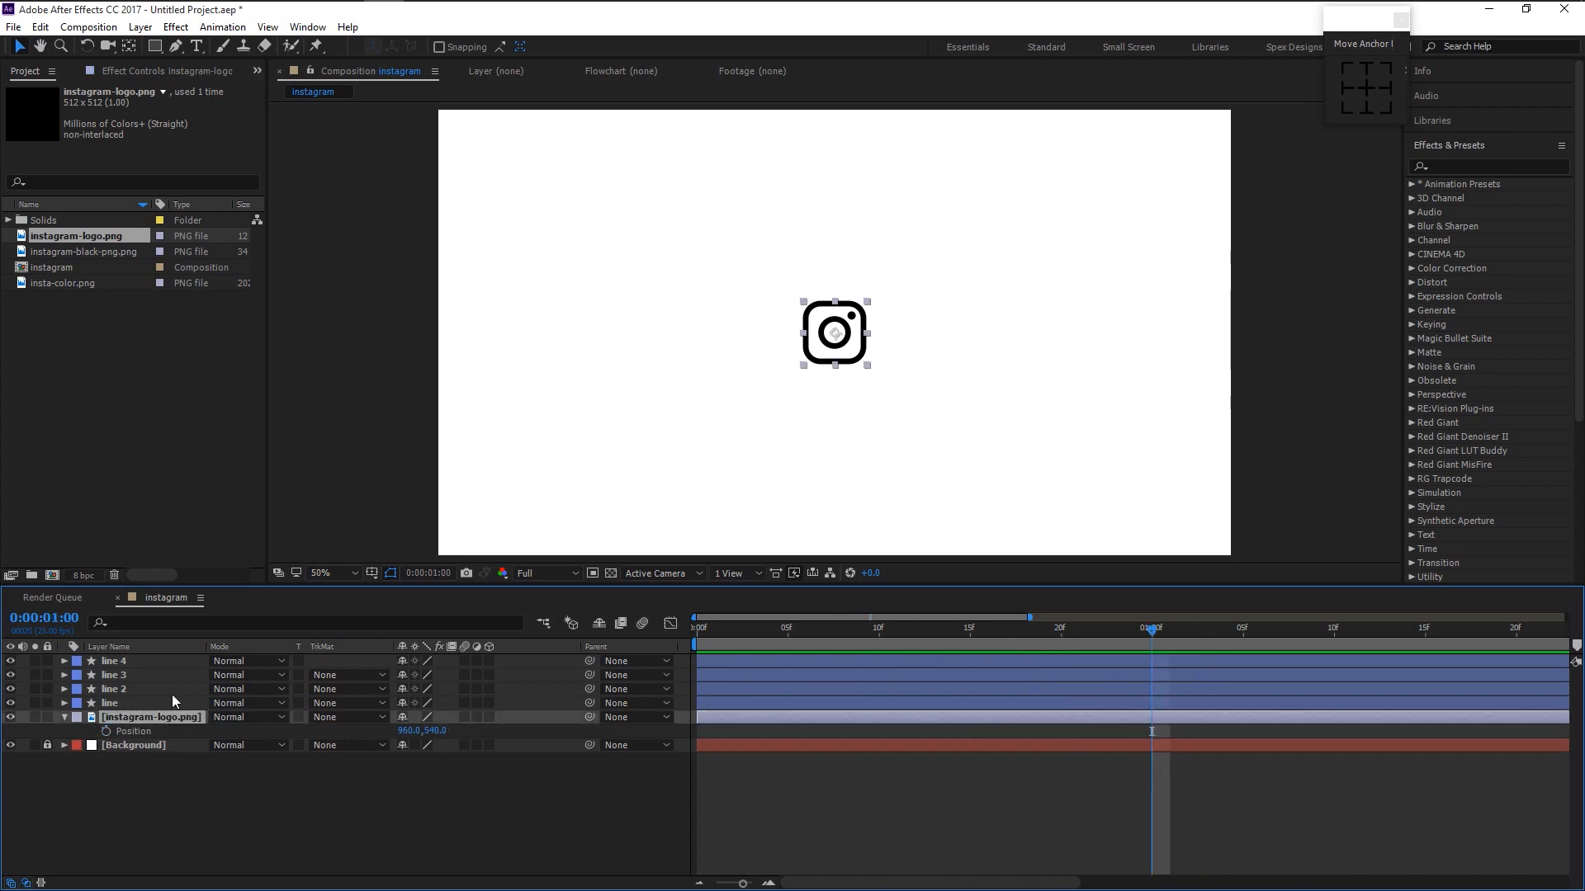
pyautogui.click(106, 732)
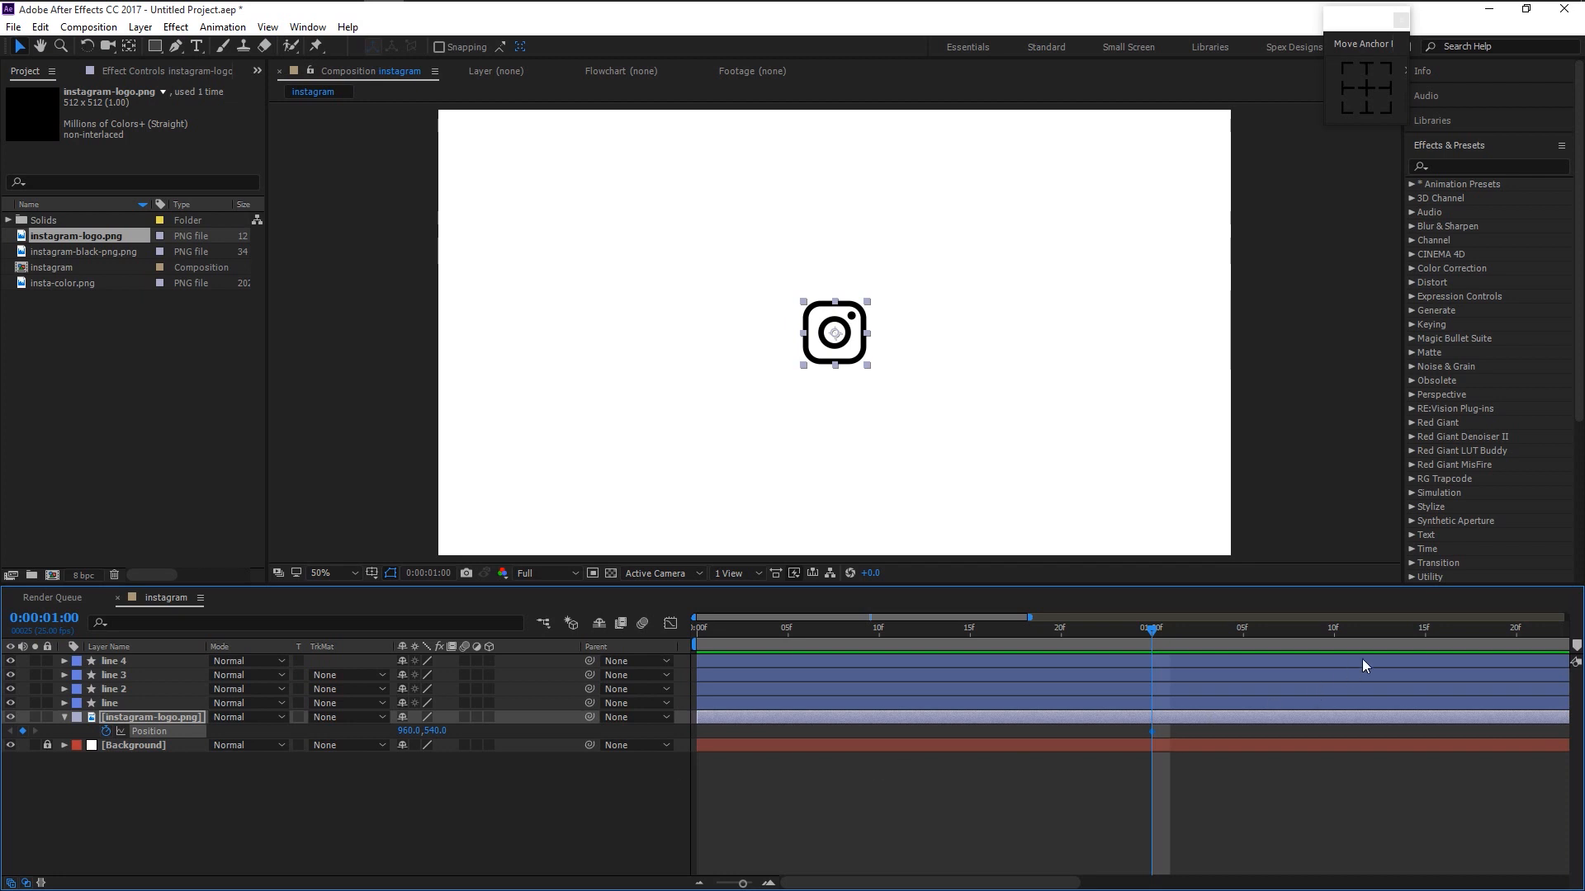
# At 0:00:01:15, set the logo's X position to 671 so it slides sideways from the centre.
pyautogui.click(1423, 631)
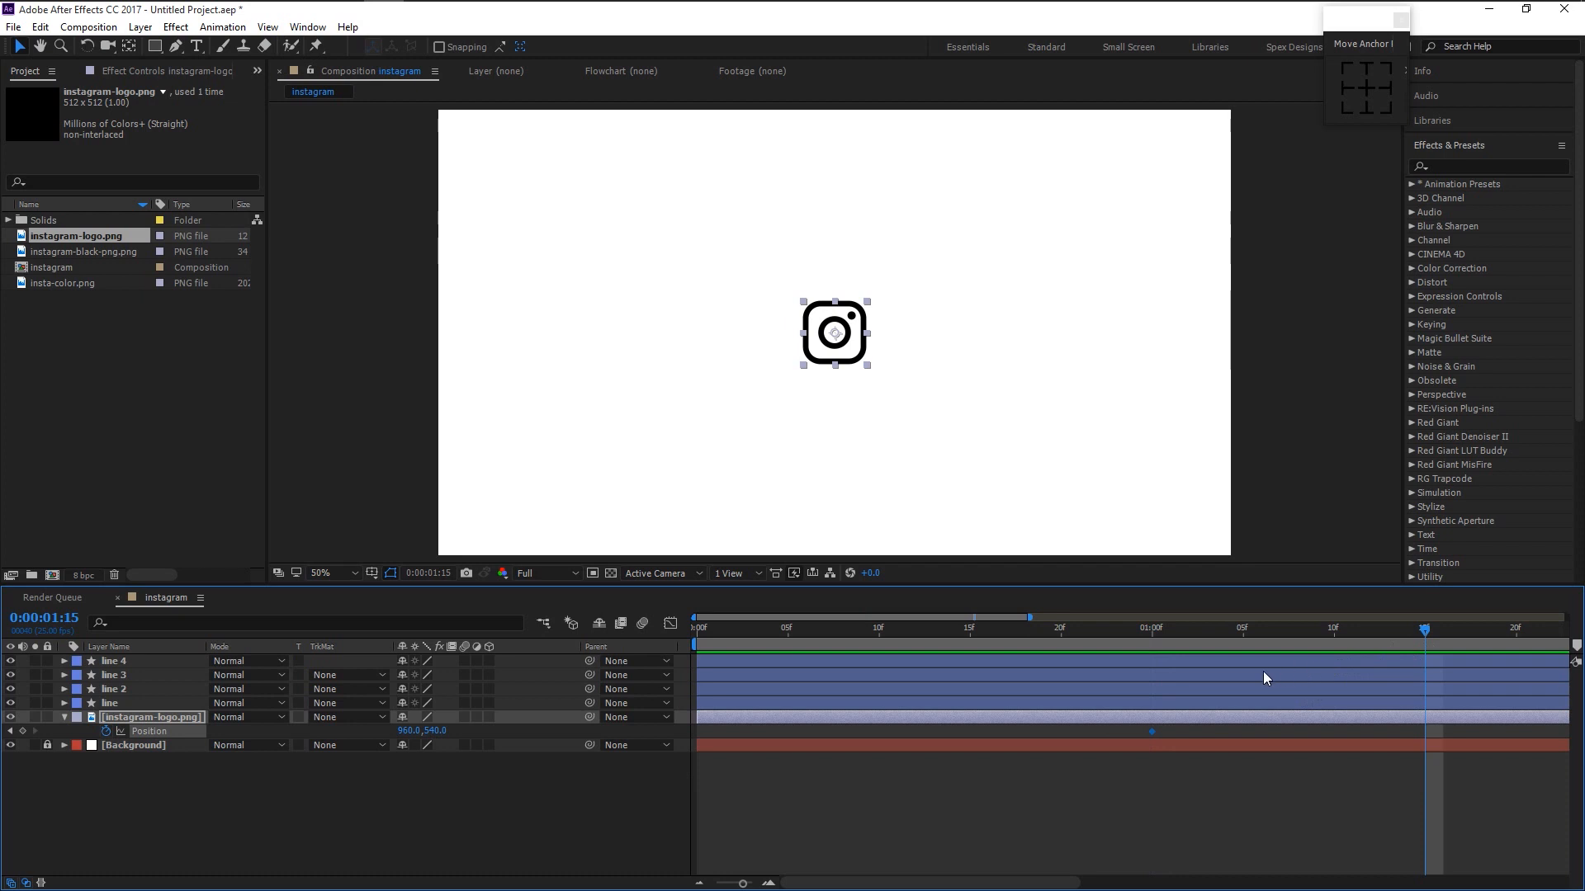
pyautogui.click(409, 730)
pyautogui.write('671')
pyautogui.press('Return')
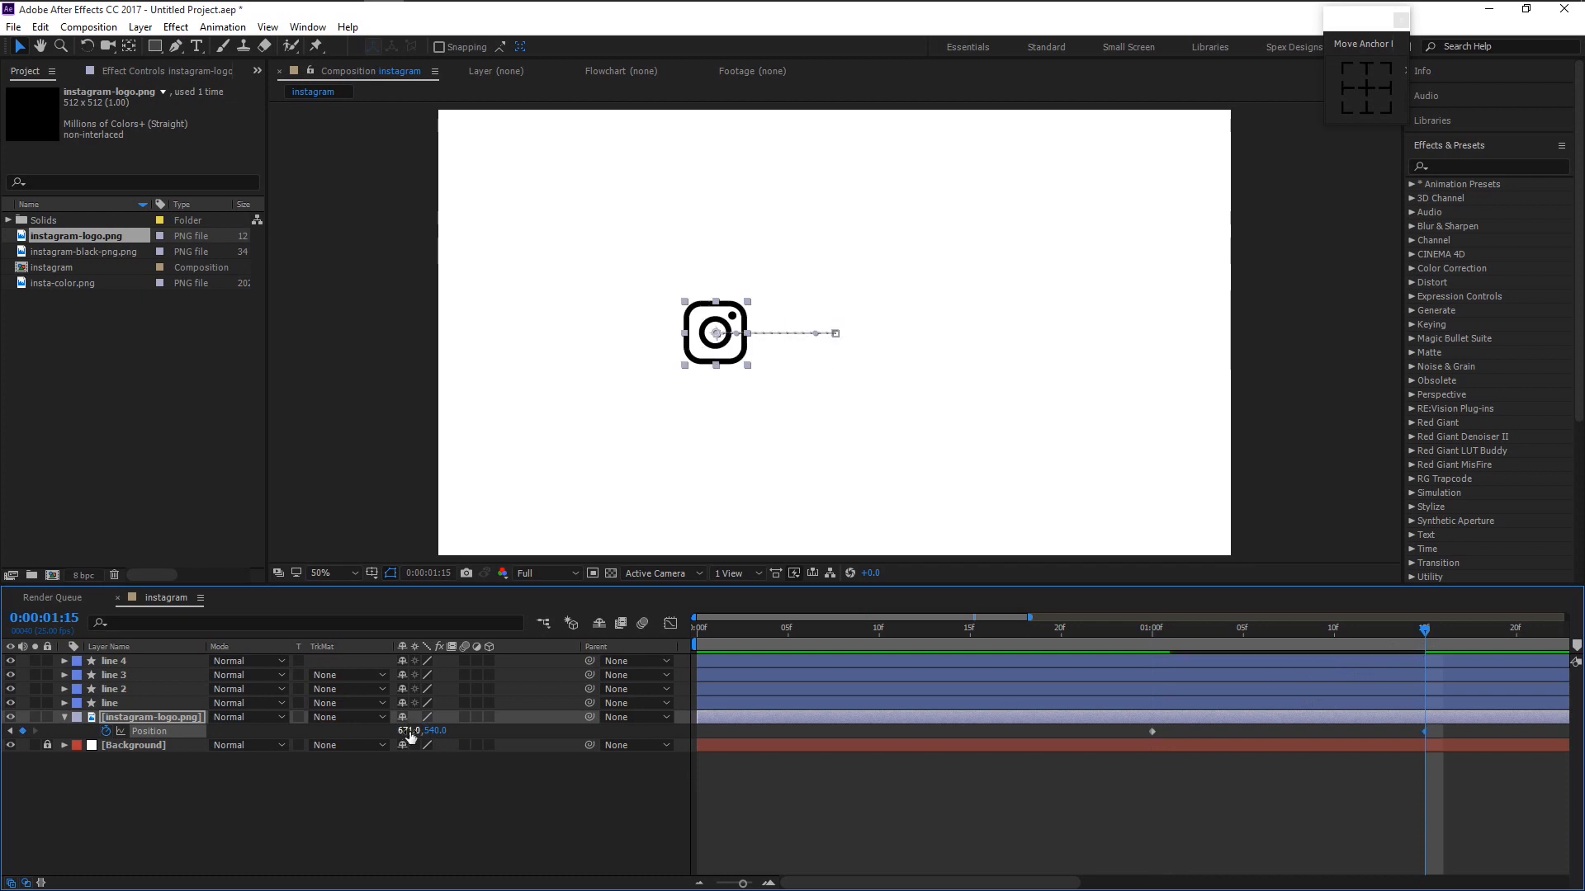
# Easy-ease the logo's two position keyframes and shape their speed graph to peak early and slow down gradually.
pyautogui.moveTo(1443, 734); pyautogui.dragTo(1339, 736)
pyautogui.moveTo(1147, 737); pyautogui.dragTo(1104, 734)
pyautogui.click(670, 624)
pyautogui.click(1422, 817)
pyautogui.moveTo(1381, 821); pyautogui.dragTo(1281, 832)
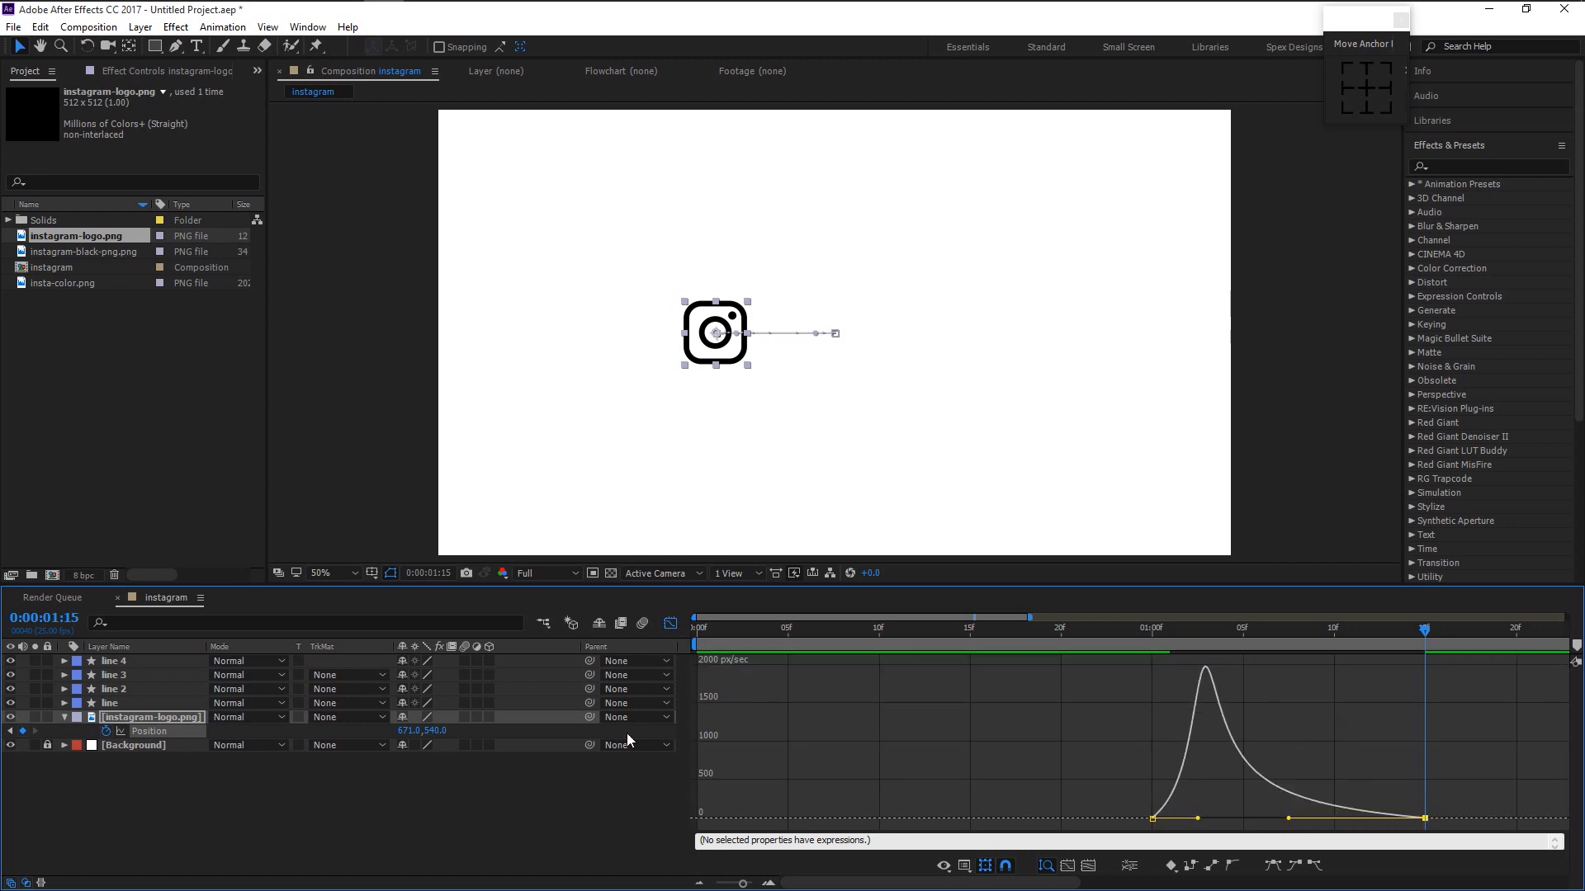
pyautogui.click(670, 626)
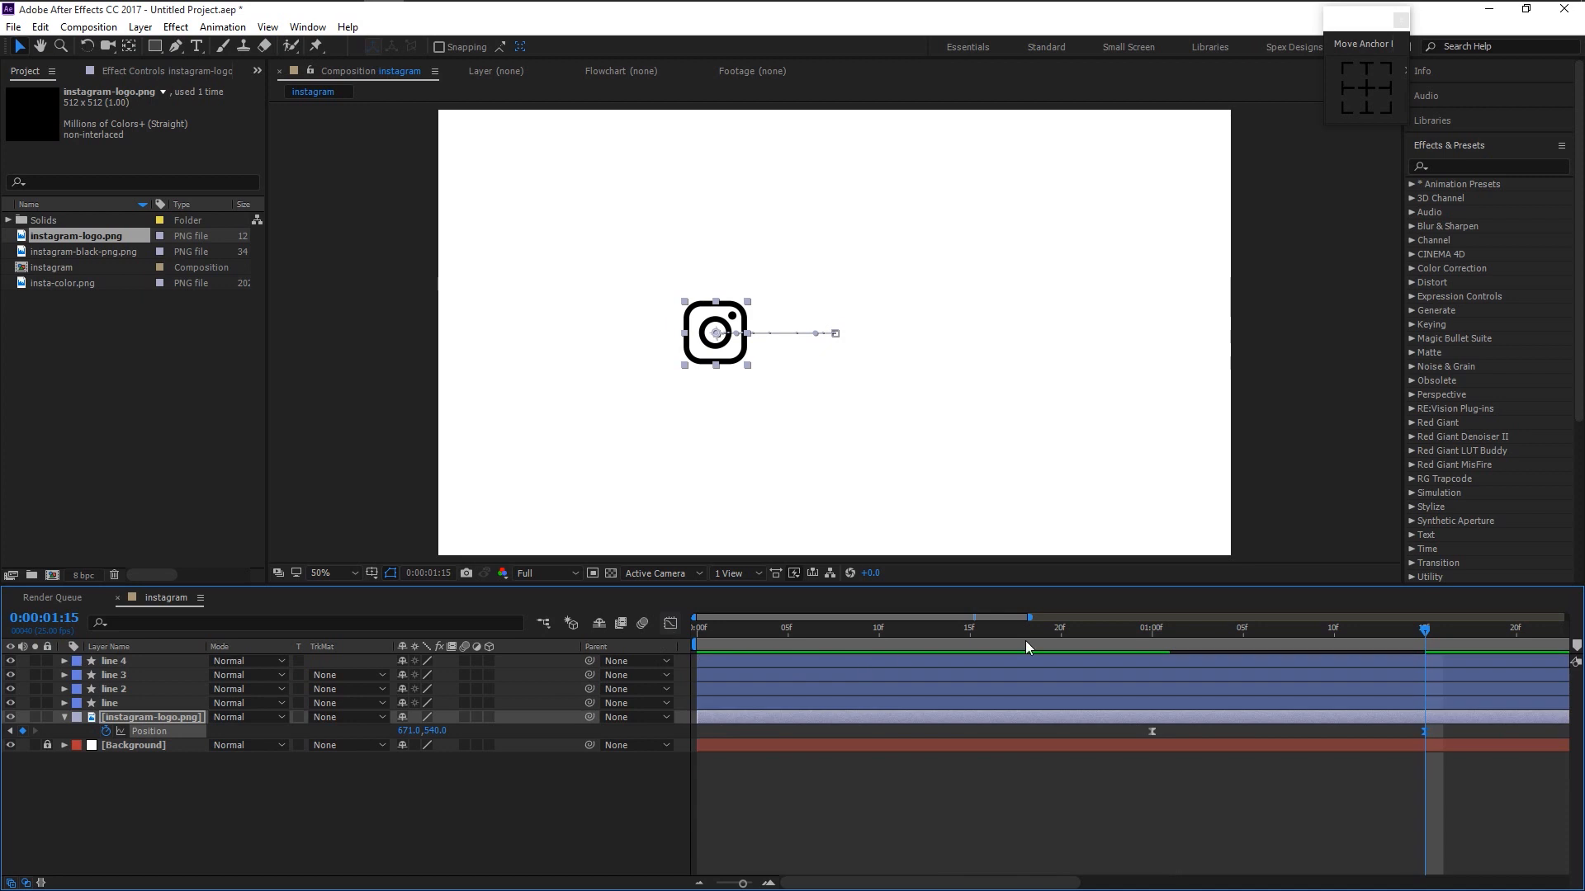
# Enable motion blur on the logo layer and scrub through its slide up to 0:00:01:15.
pyautogui.moveTo(1145, 627); pyautogui.dragTo(1461, 691)
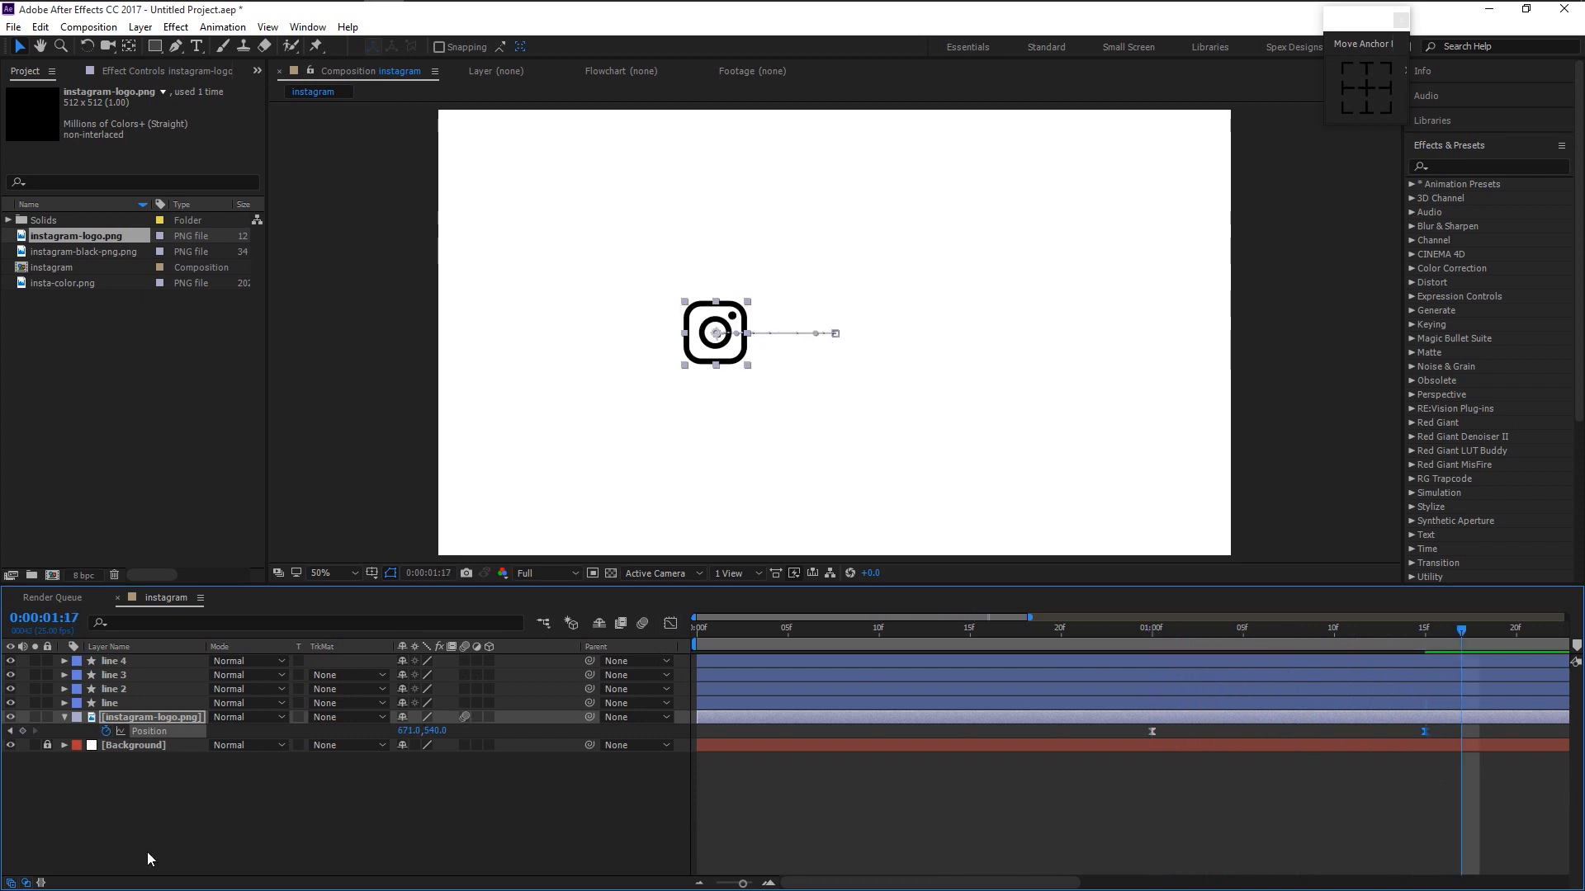
pyautogui.click(26, 884)
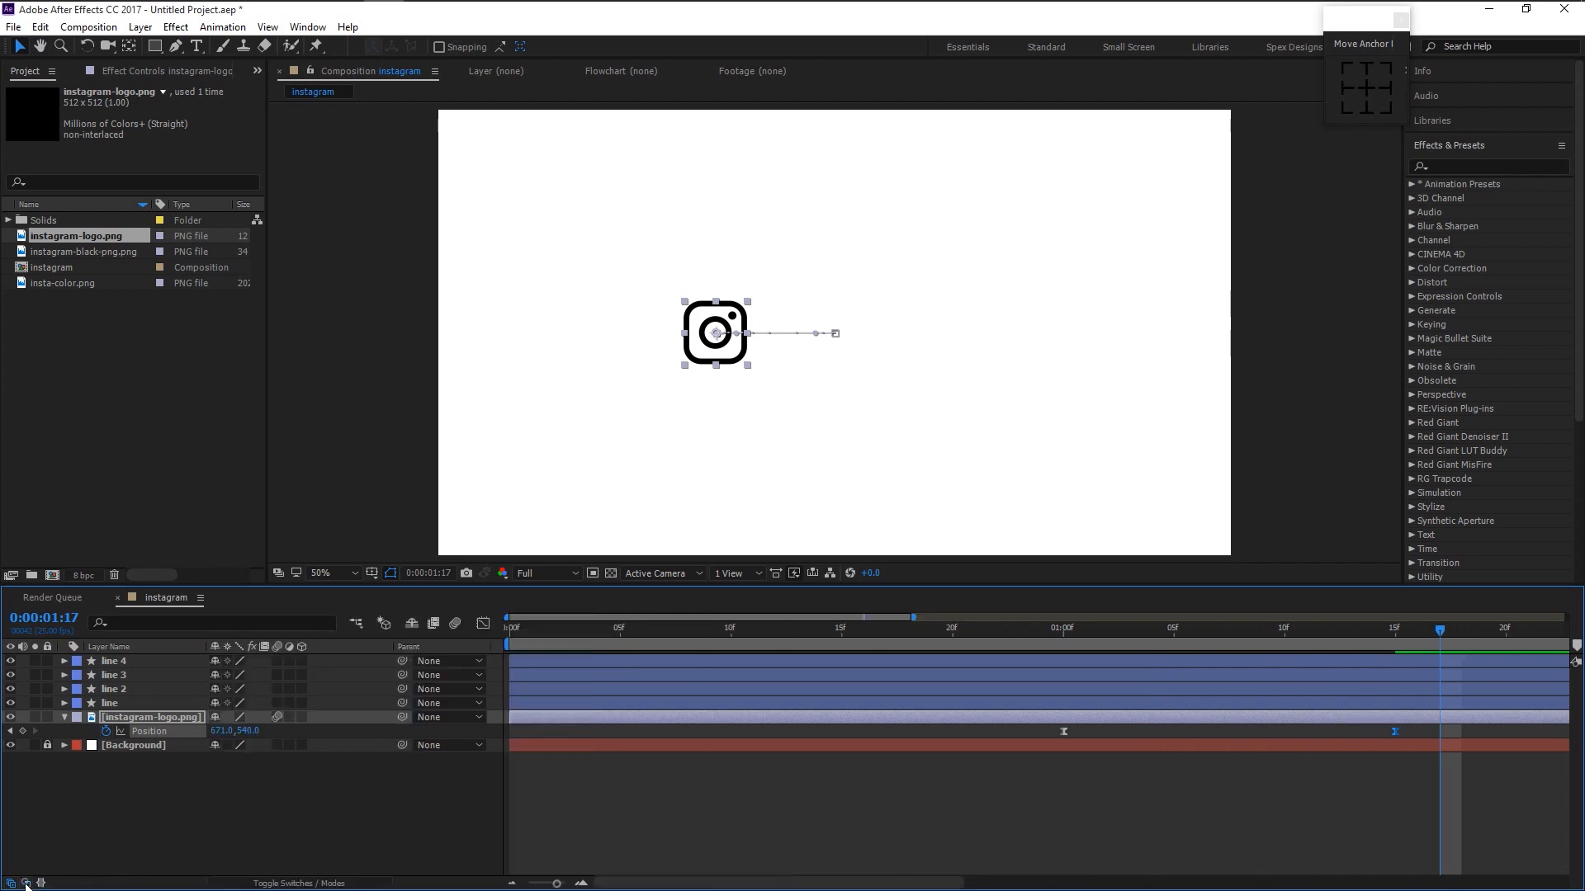
pyautogui.click(25, 883)
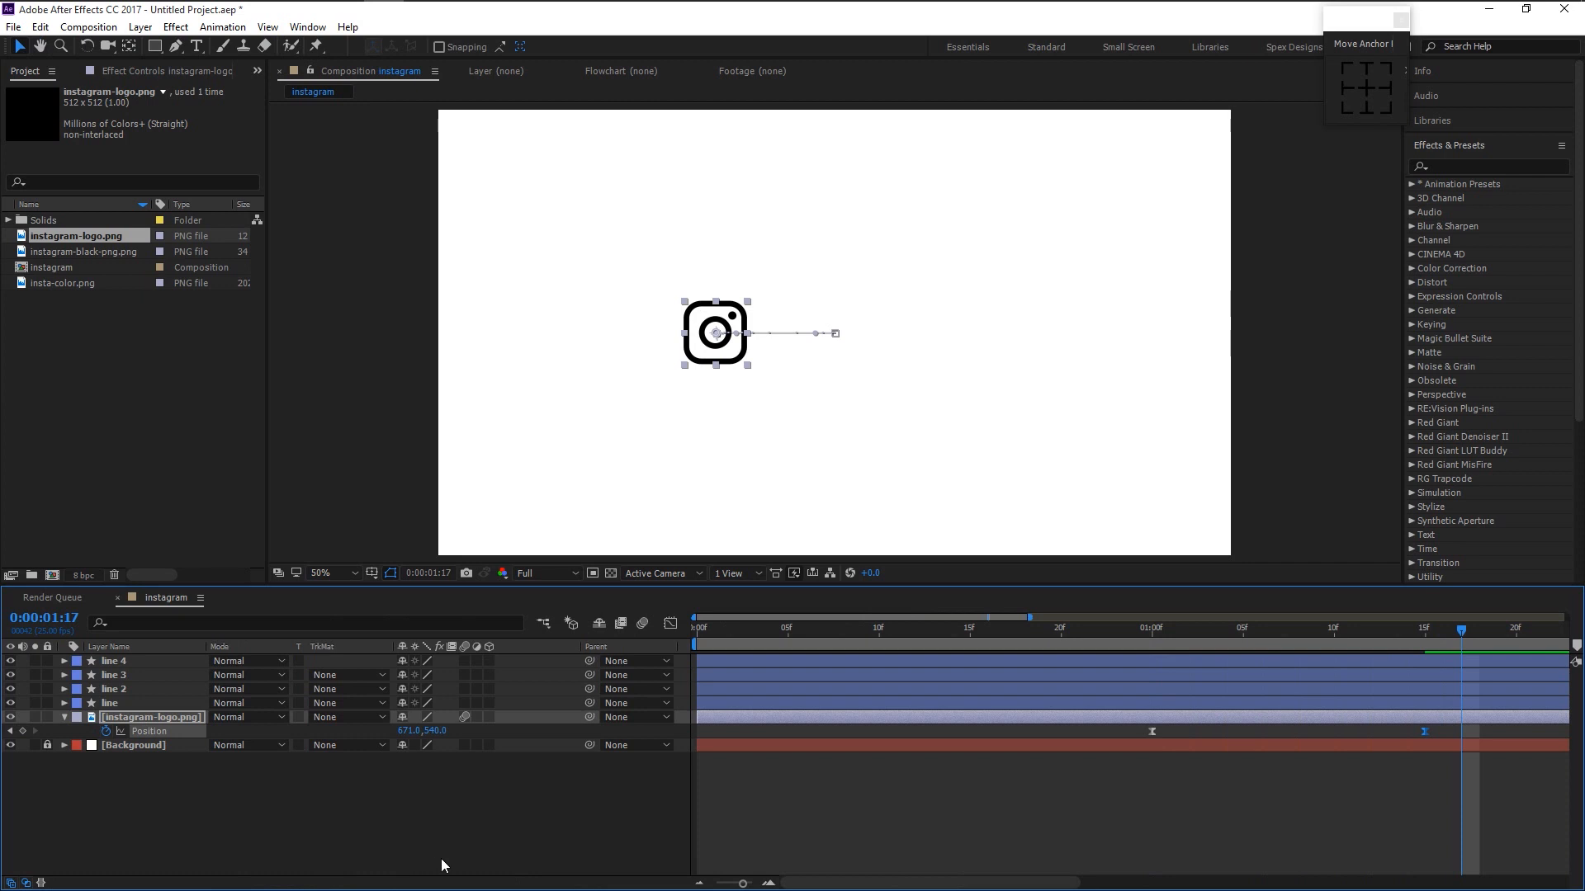
pyautogui.moveTo(742, 886); pyautogui.dragTo(732, 883)
pyautogui.click(941, 632)
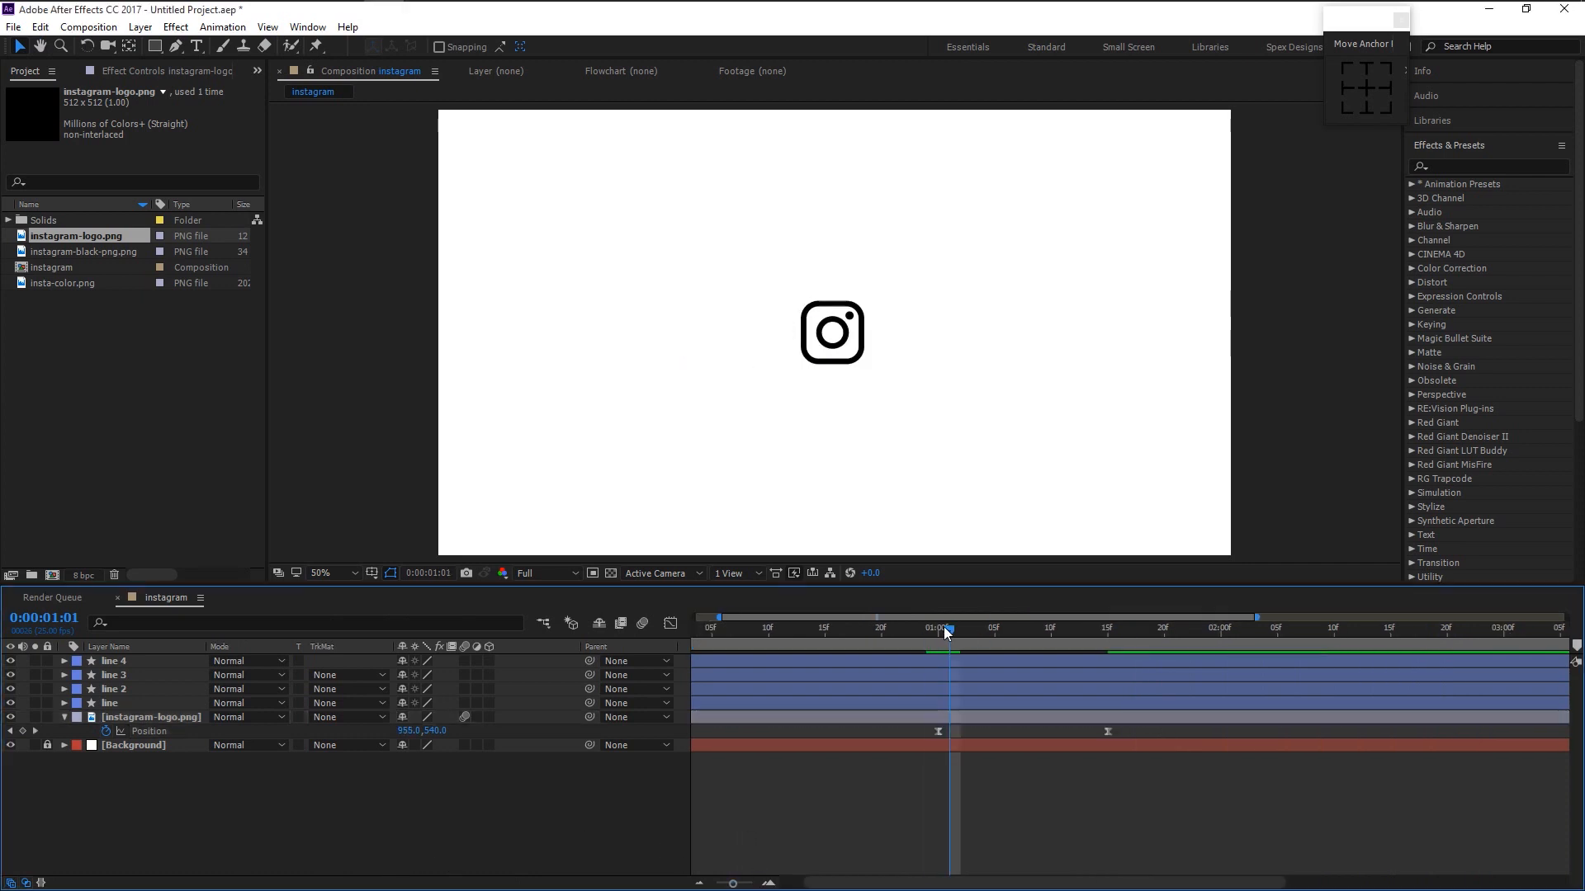
pyautogui.moveTo(946, 635); pyautogui.dragTo(1107, 634)
# Add insta-color.png above the logo layer, scale it to 50% and place the wordmark just right of the logo.
pyautogui.click(78, 286)
pyautogui.moveTo(77, 288); pyautogui.dragTo(150, 725)
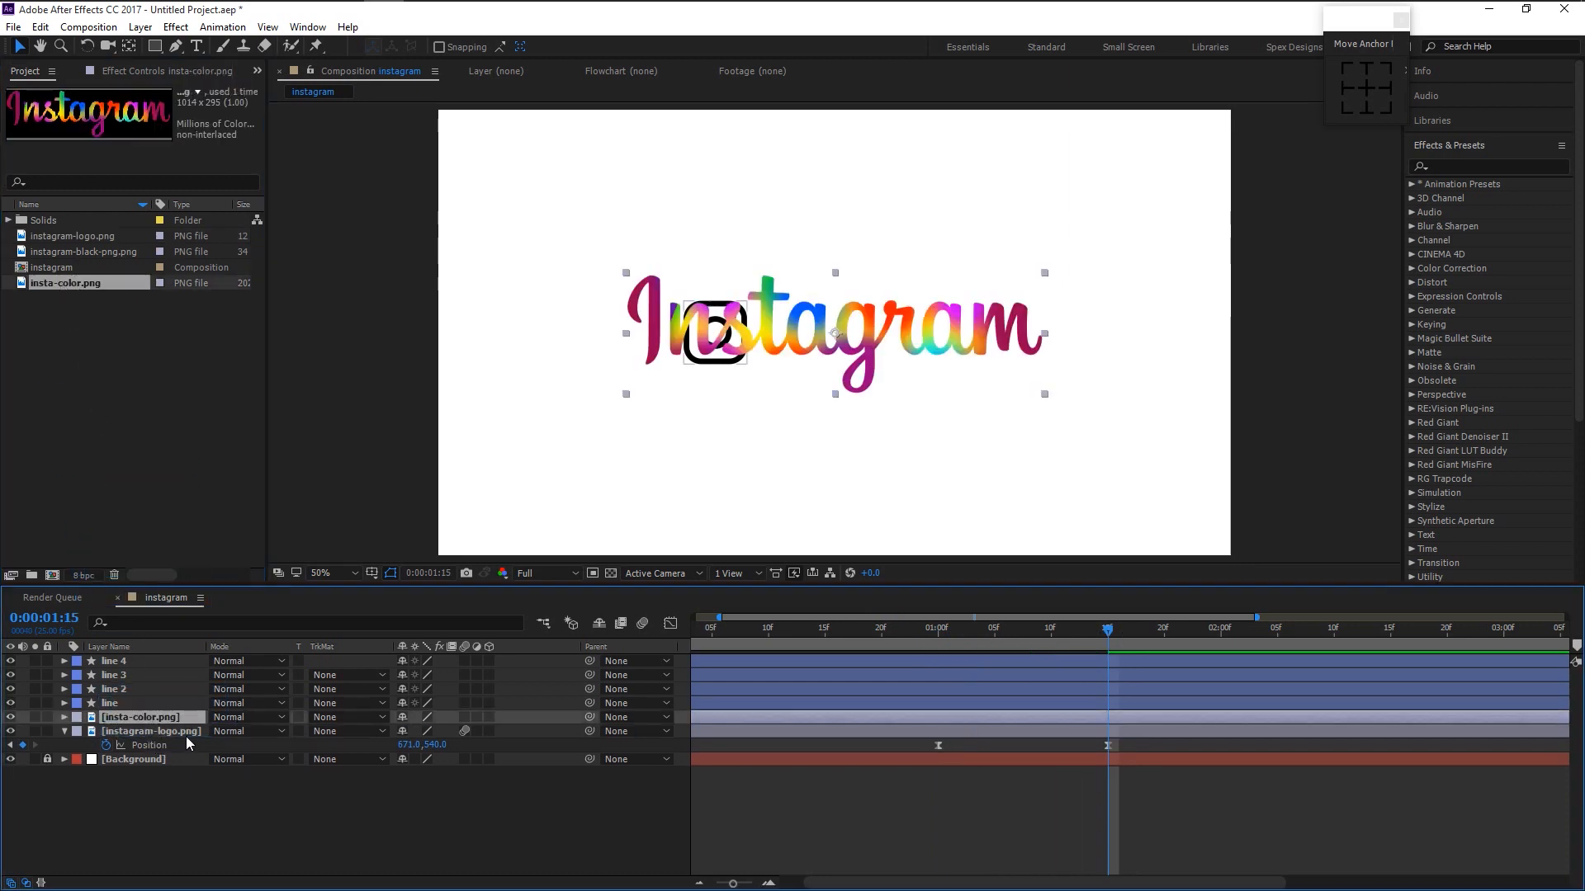
pyautogui.press('s')
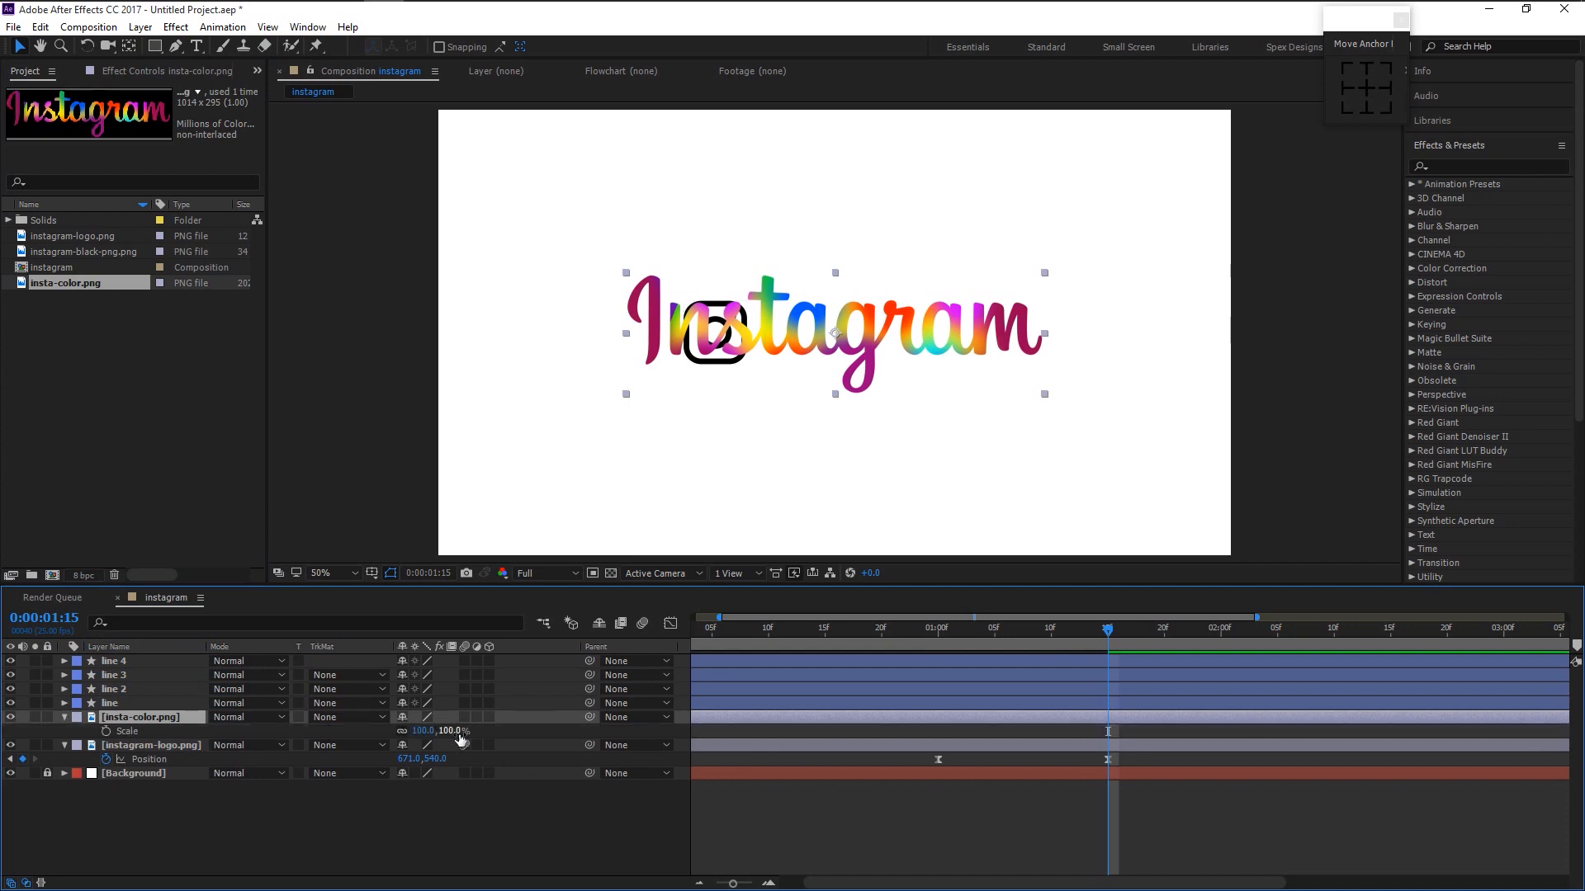
pyautogui.moveTo(446, 731); pyautogui.dragTo(404, 728)
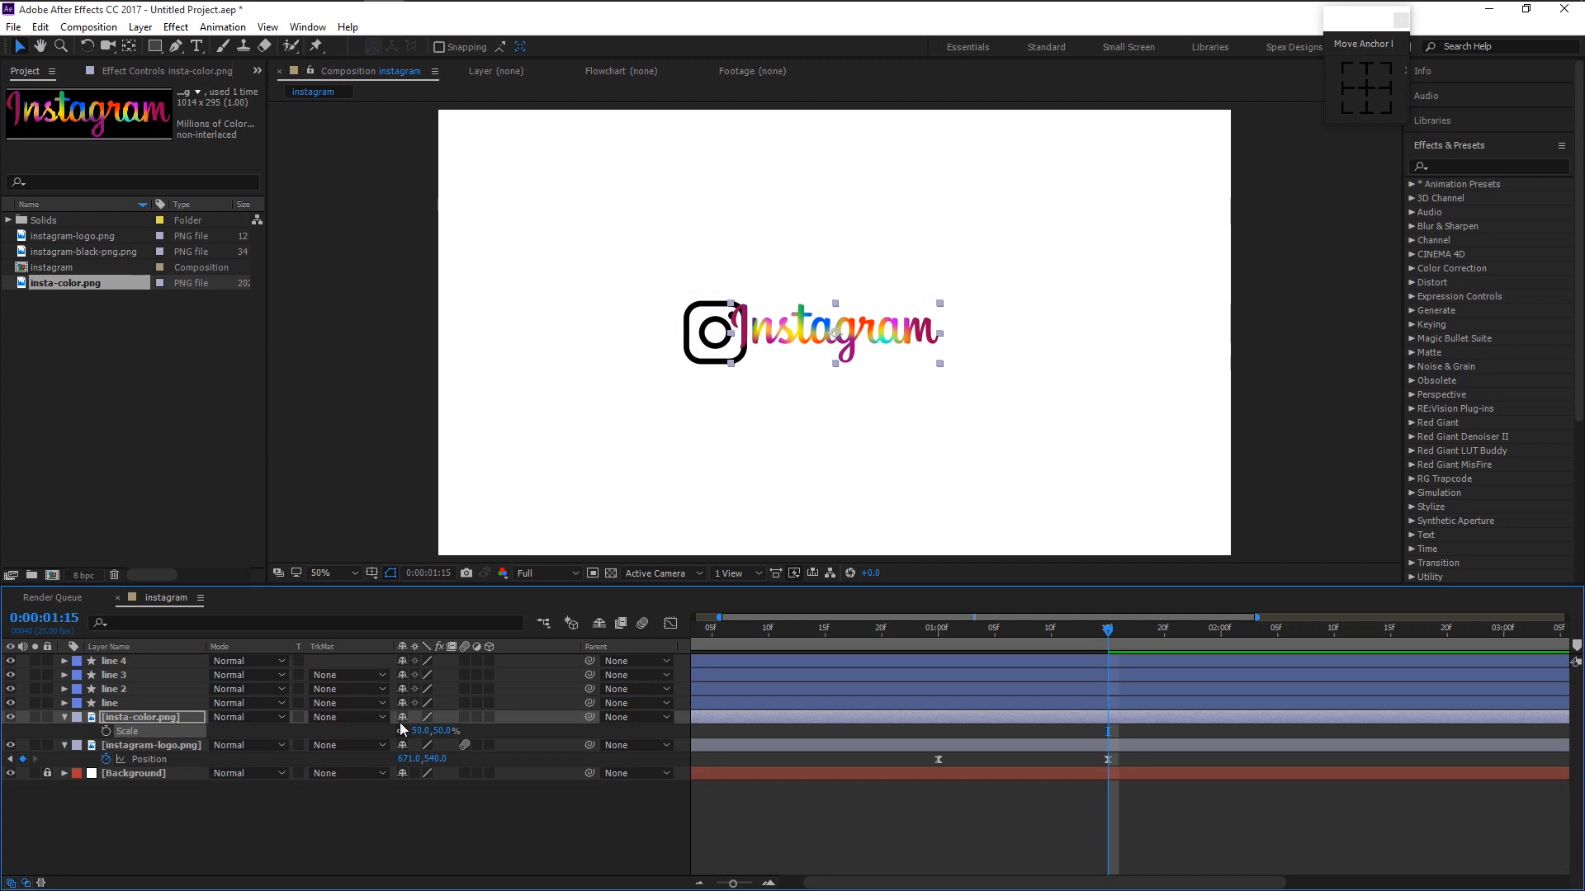
pyautogui.moveTo(859, 344); pyautogui.dragTo(912, 342)
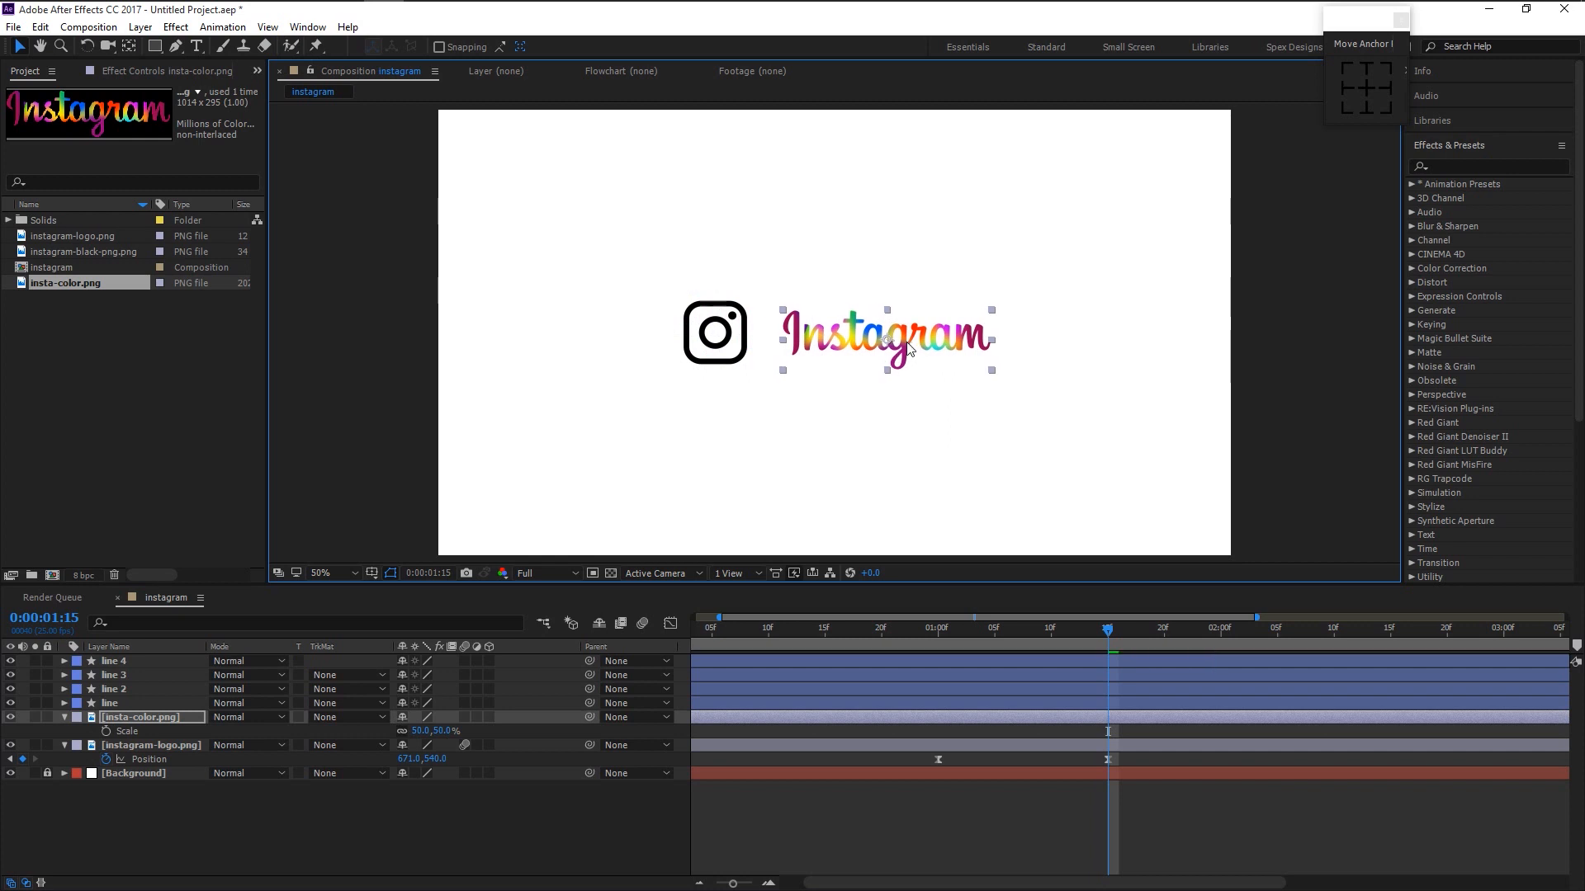
# At 0:00:01:00, draw a rectangle covering the Instagram wordmark with a solid dark grey fill and no stroke, and centre its anchor point.
pyautogui.click(938, 631)
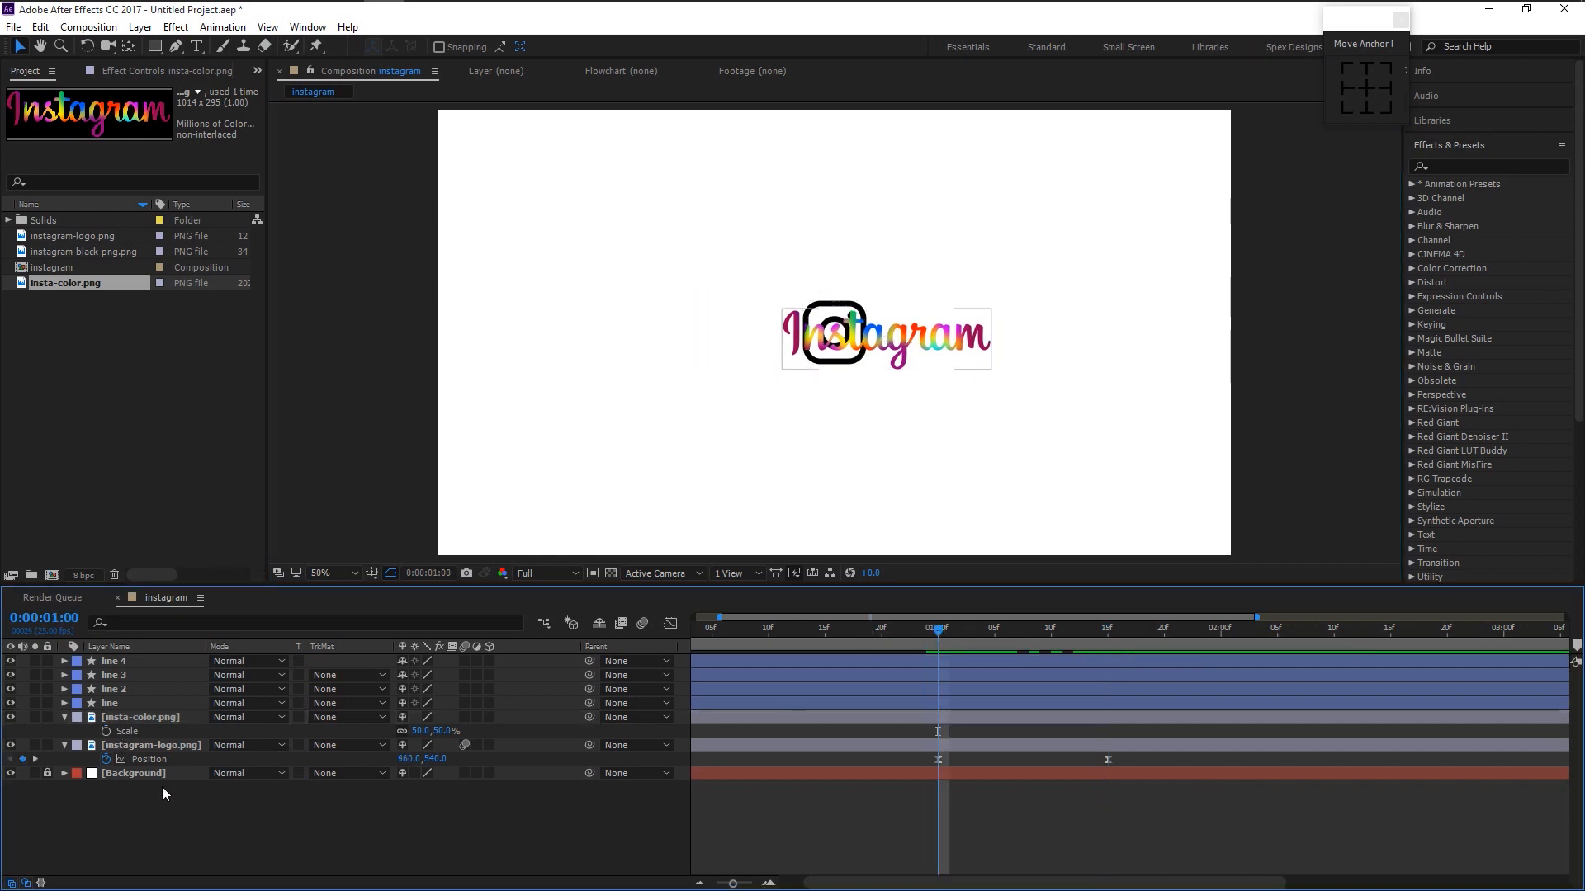
pyautogui.click(155, 46)
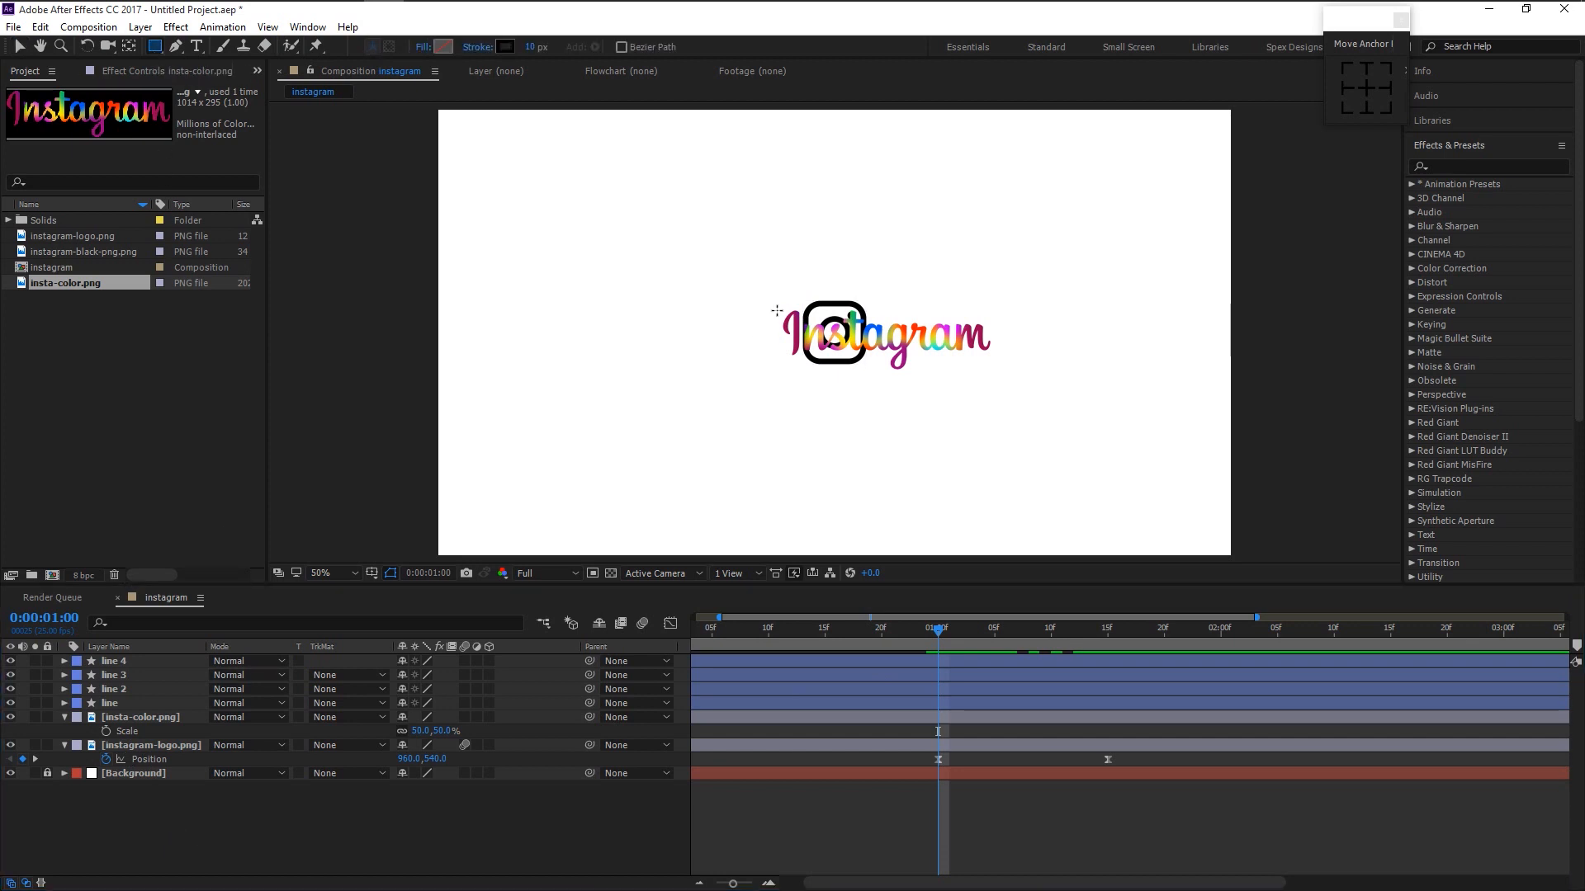
pyautogui.moveTo(782, 305); pyautogui.dragTo(1002, 370)
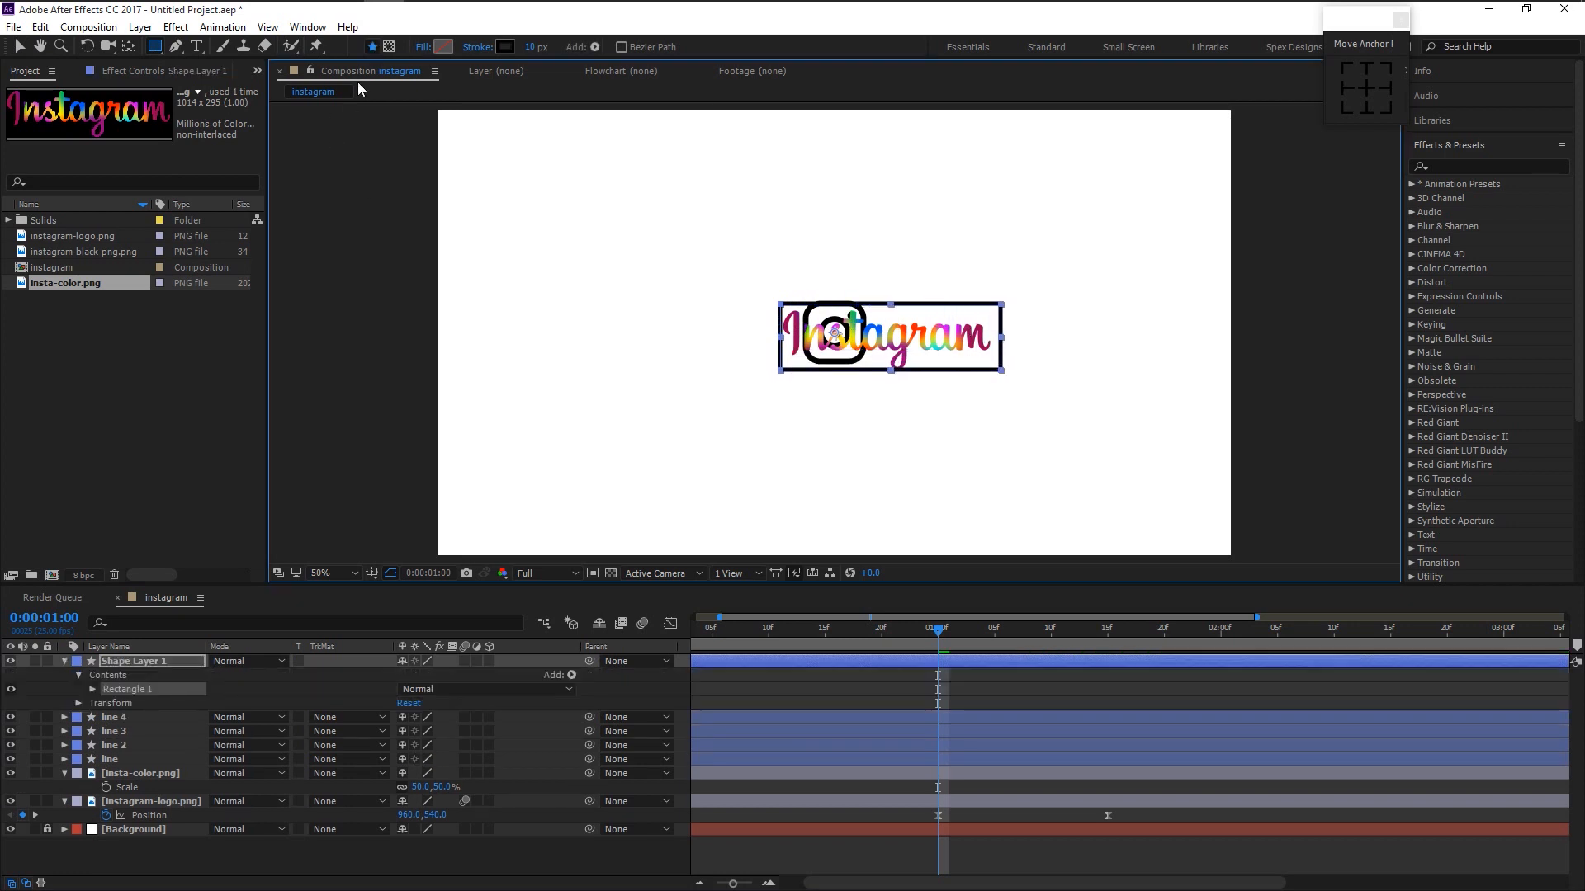
pyautogui.keyDown('alt'); pyautogui.click(505, 47); pyautogui.keyUp('alt')
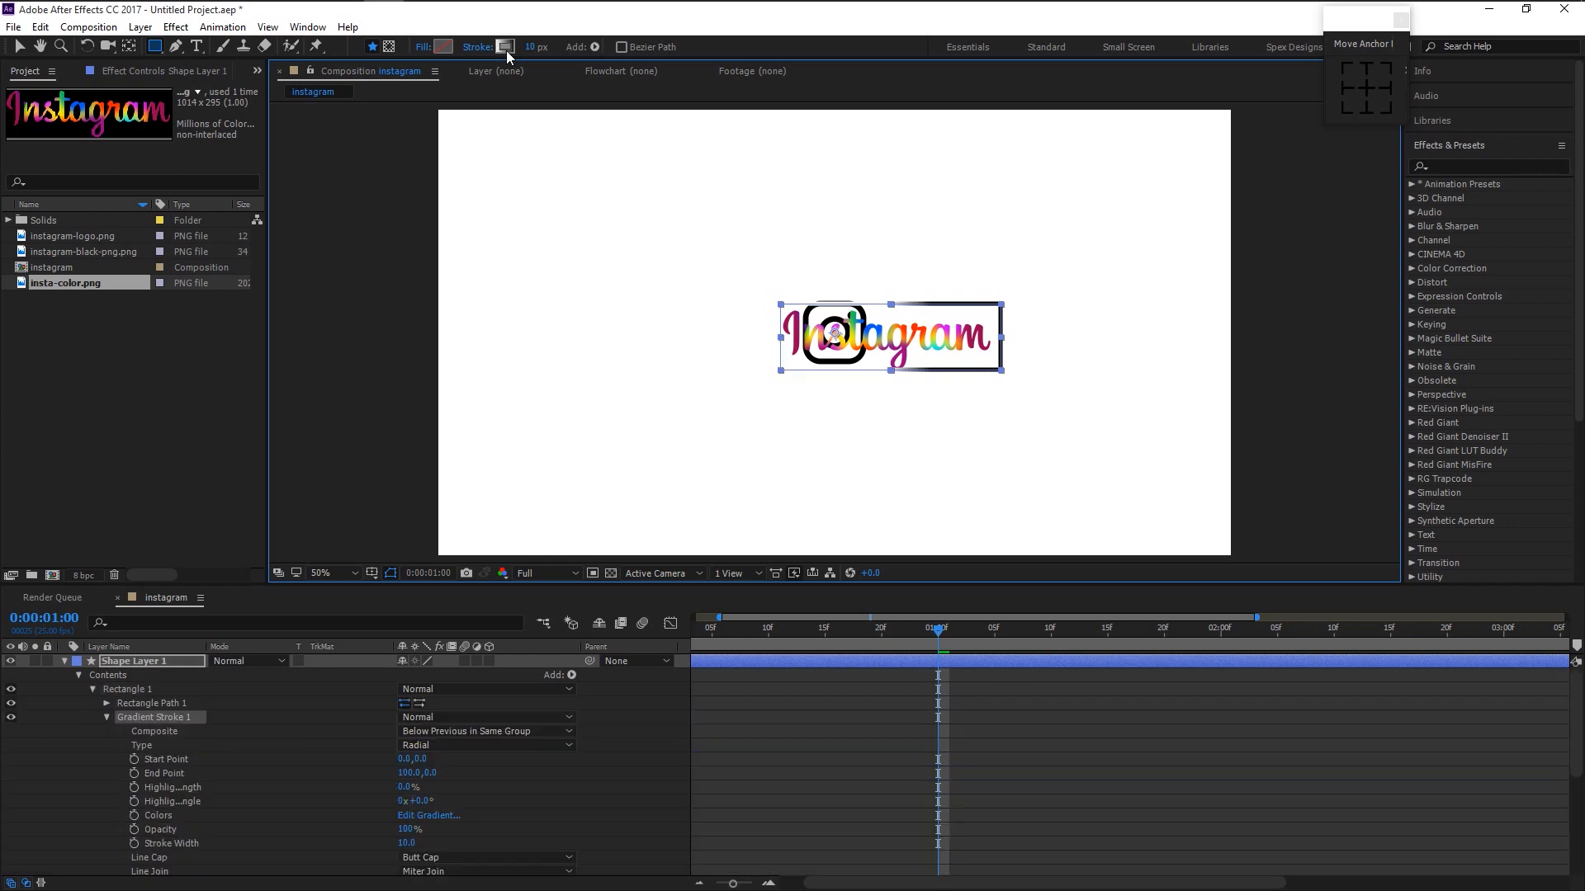
pyautogui.click(443, 47)
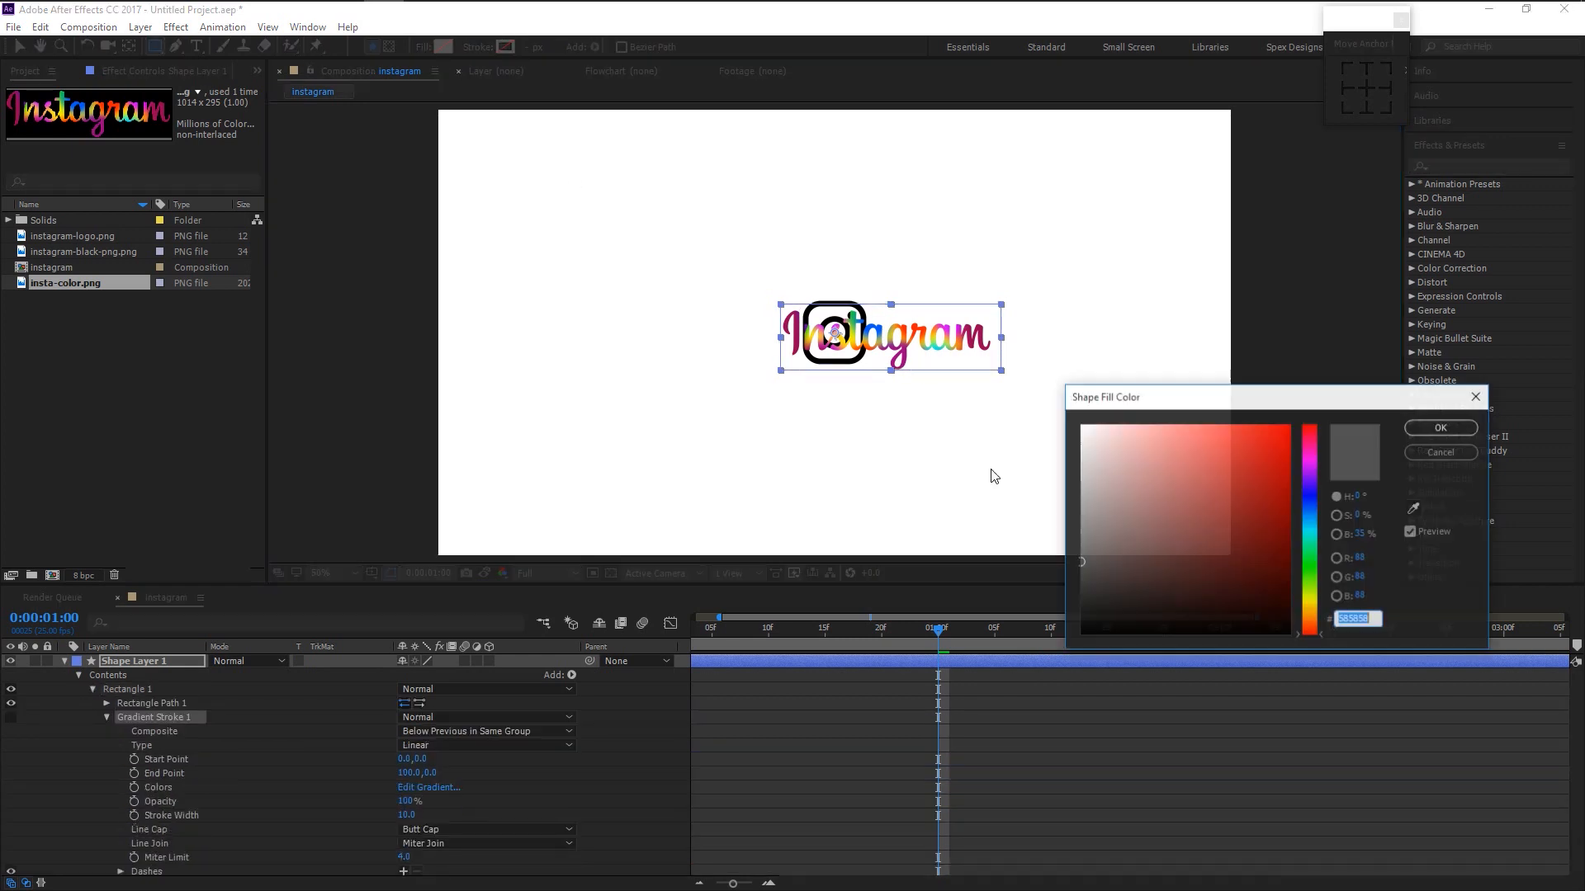
pyautogui.click(1436, 428)
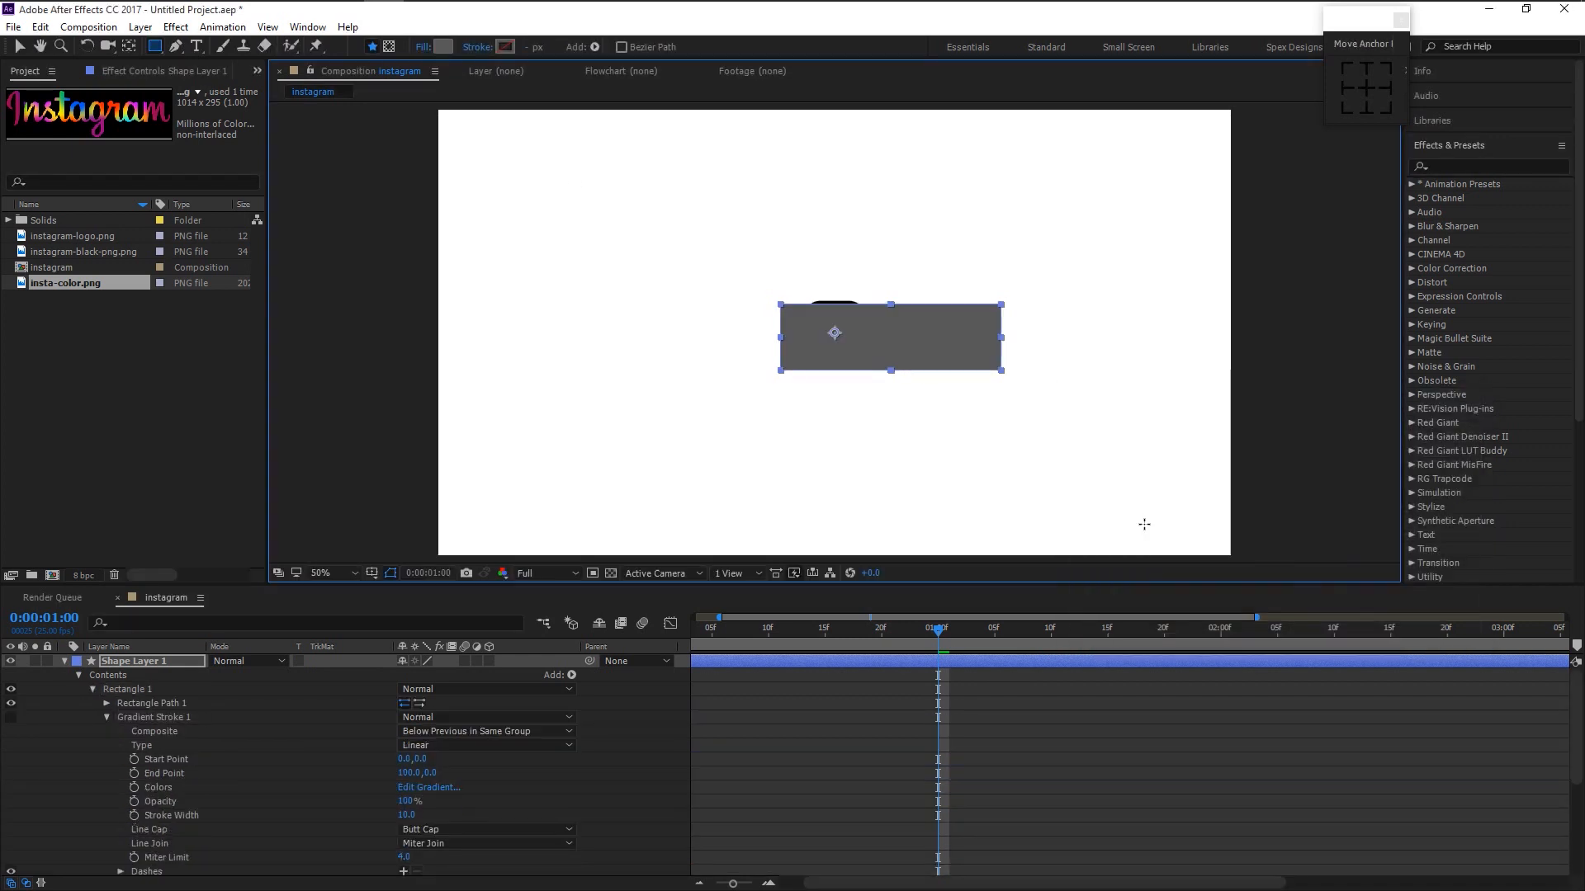
pyautogui.click(1368, 88)
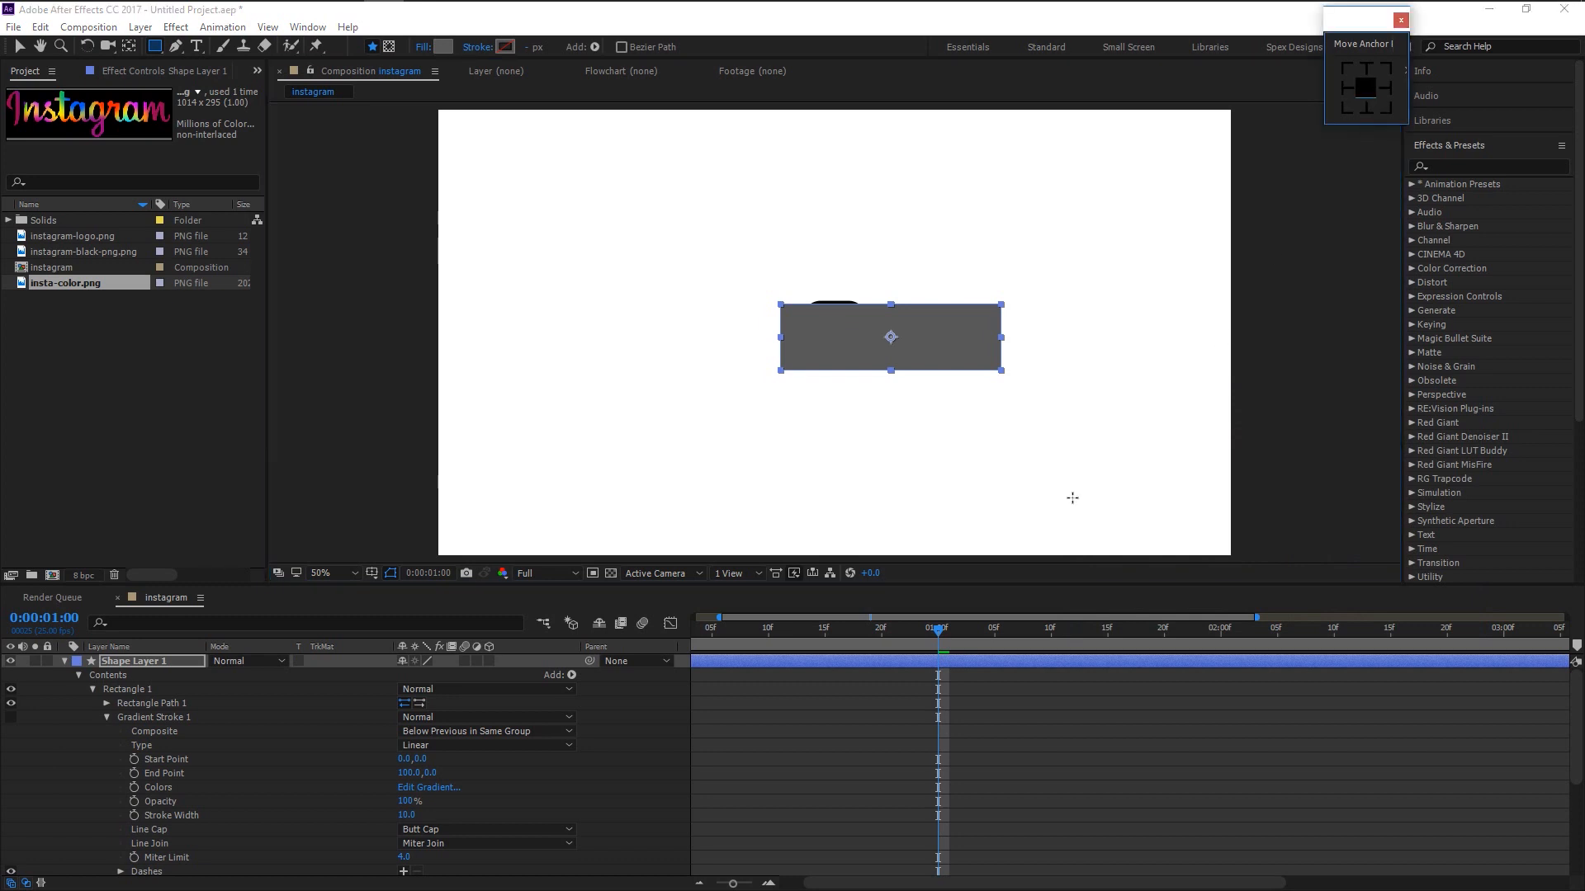
# Rename the rectangle's shape layer as insta color matte and place it directly above insta-color.png.
pyautogui.click(64, 661)
pyautogui.press('Return')
pyautogui.write('insta')
pyautogui.press('Return')
pyautogui.moveTo(120, 667); pyautogui.dragTo(147, 733)
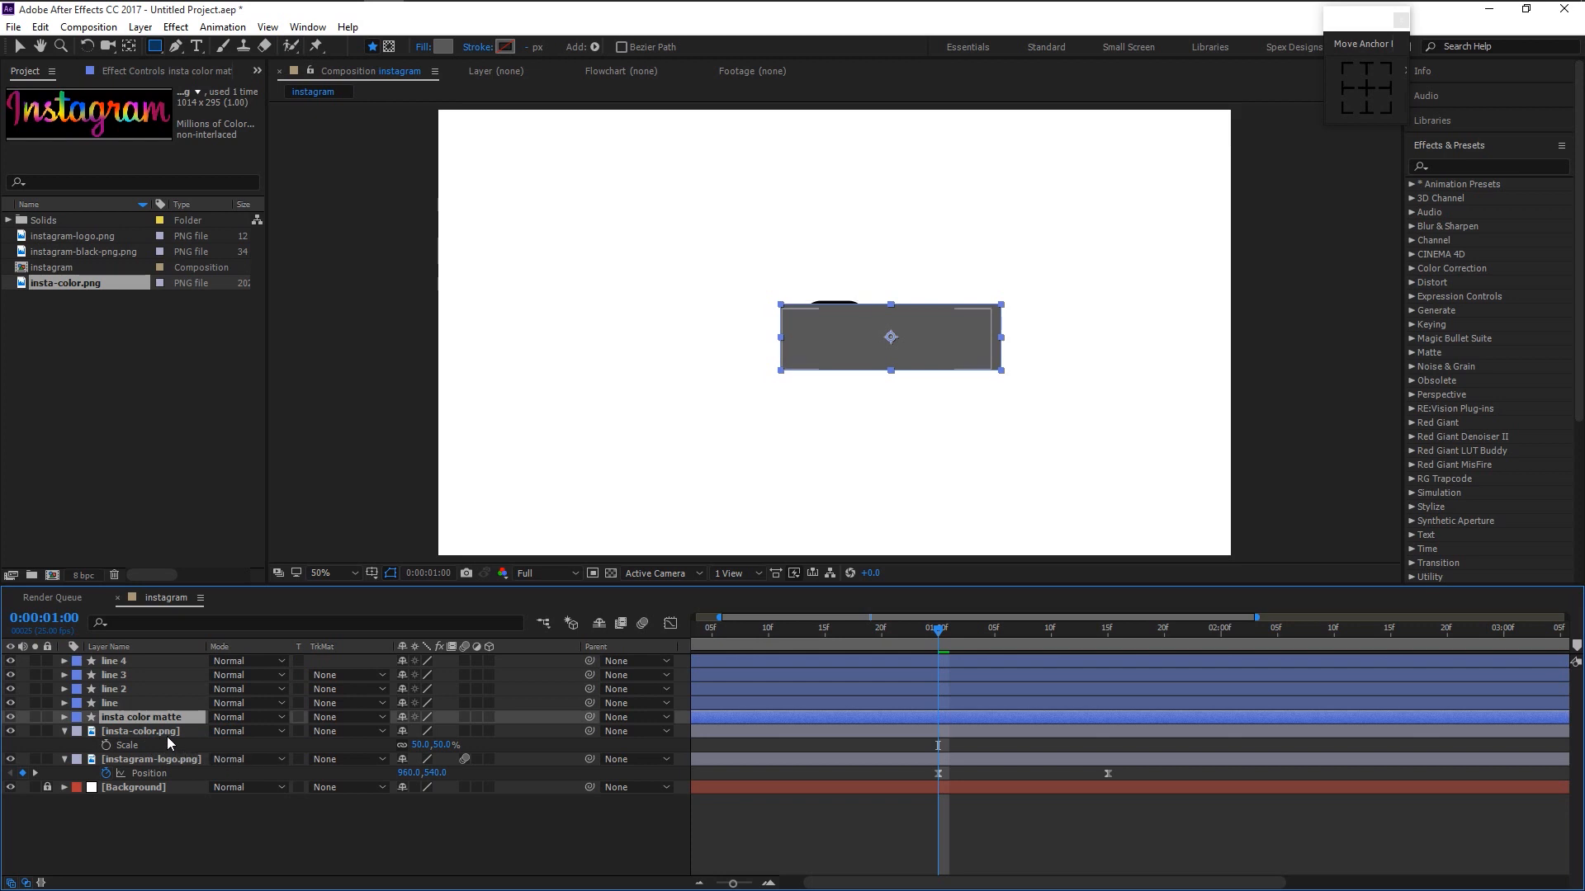
pyautogui.click(163, 734)
# Start position keyframes on the matte at 0:00:01:00 with X set to 563, fully left of the wordmark.
pyautogui.click(157, 719)
pyautogui.press('p')
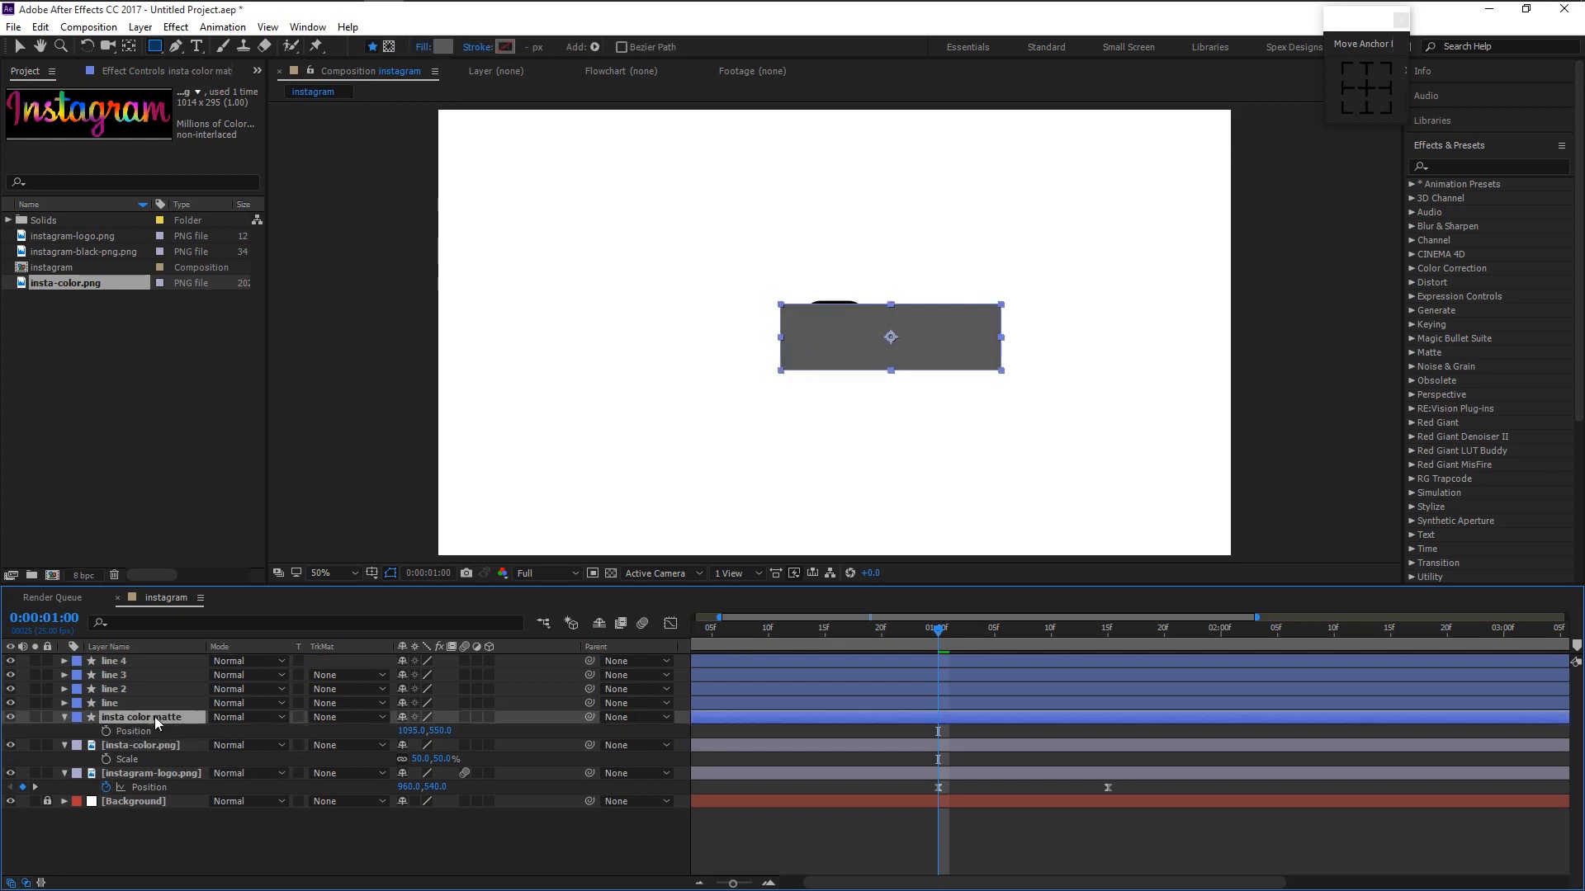
pyautogui.click(106, 732)
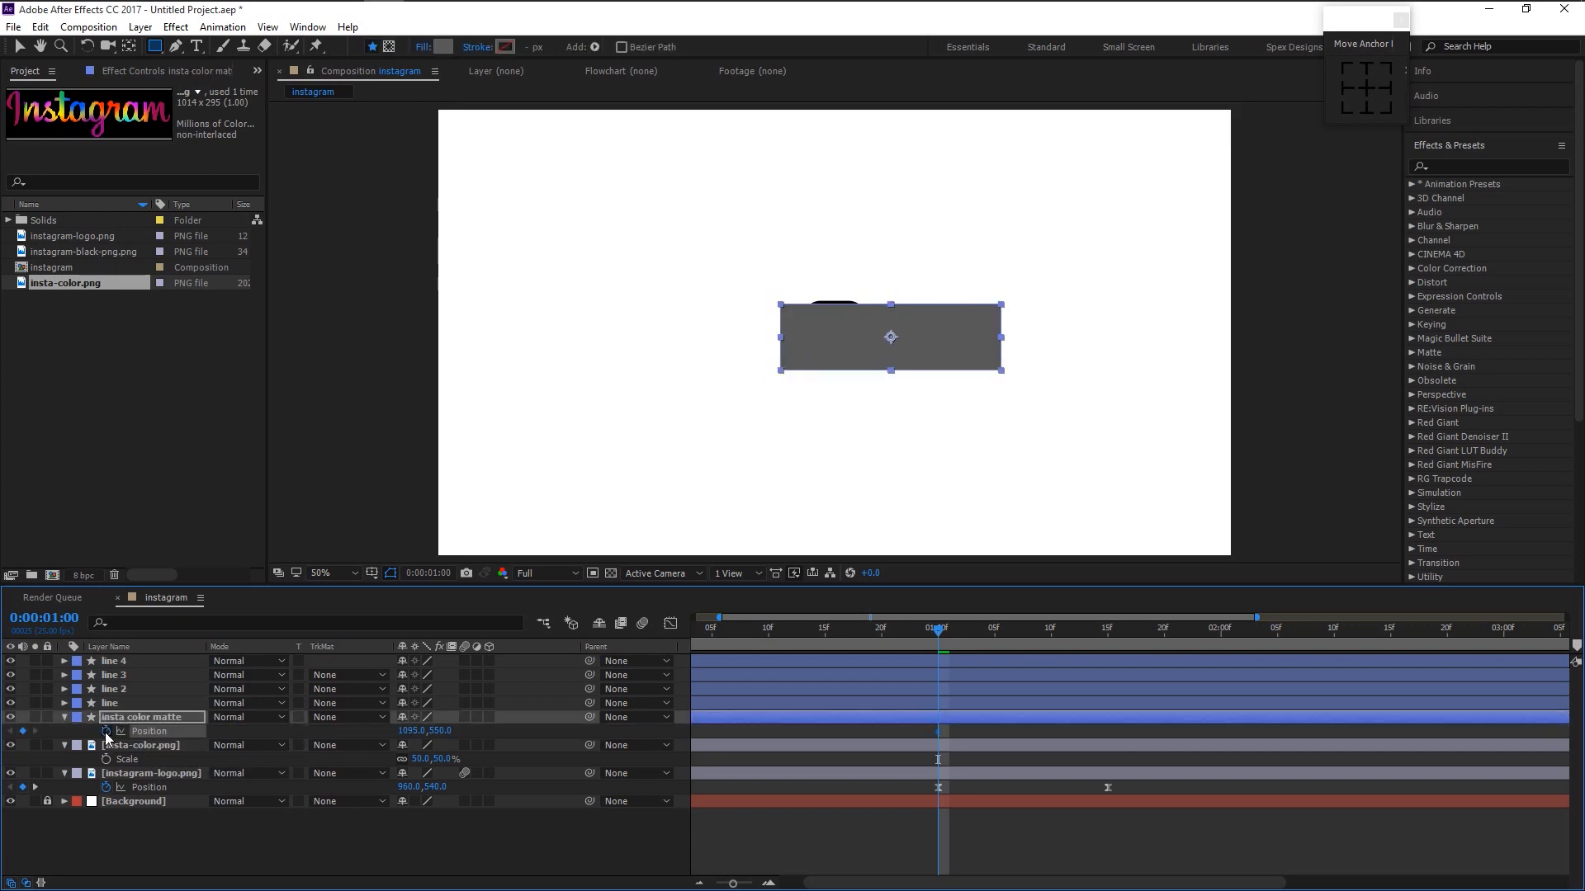
pyautogui.moveTo(408, 732); pyautogui.dragTo(3, 731)
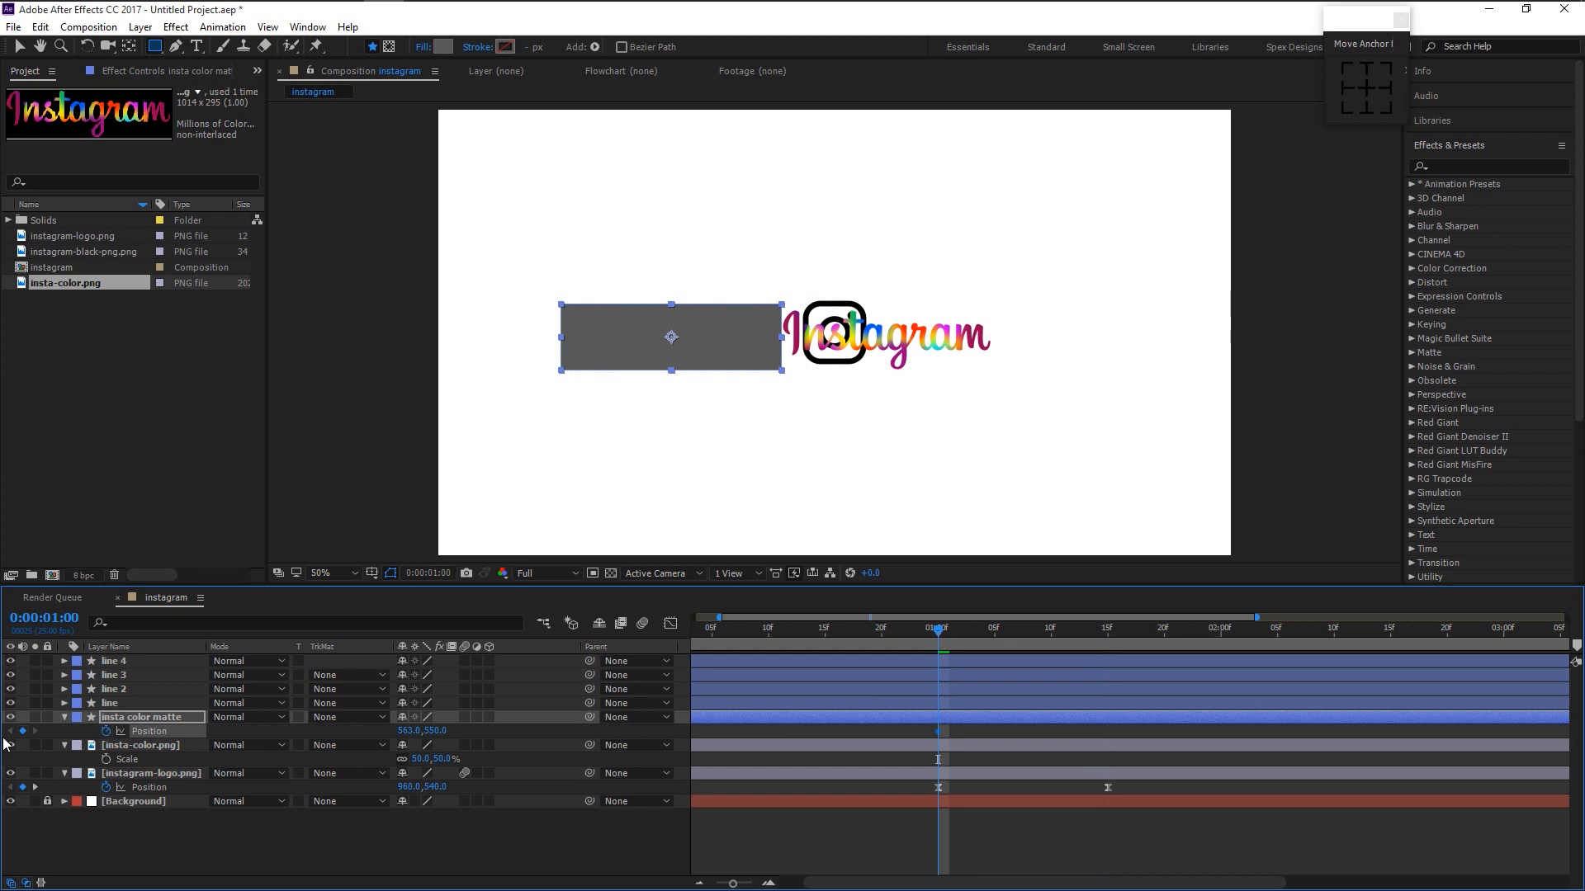
# At 0:00:01:15, set the matte's X position to 1092 to cover the wordmark, and easy-ease both position keyframes.
pyautogui.click(1108, 633)
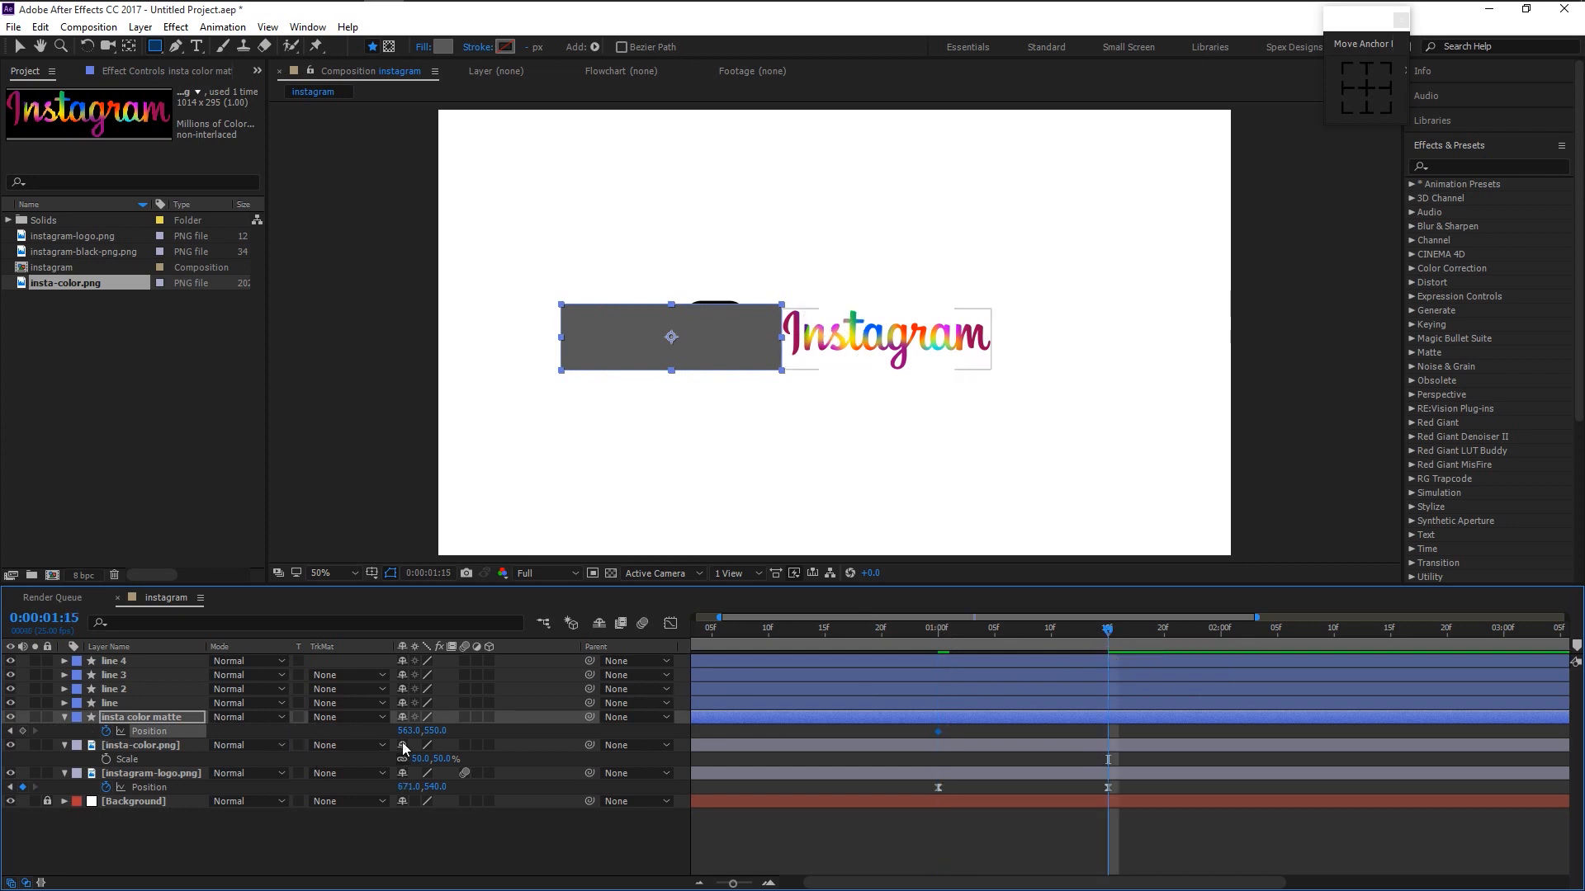
pyautogui.moveTo(410, 730); pyautogui.dragTo(816, 716)
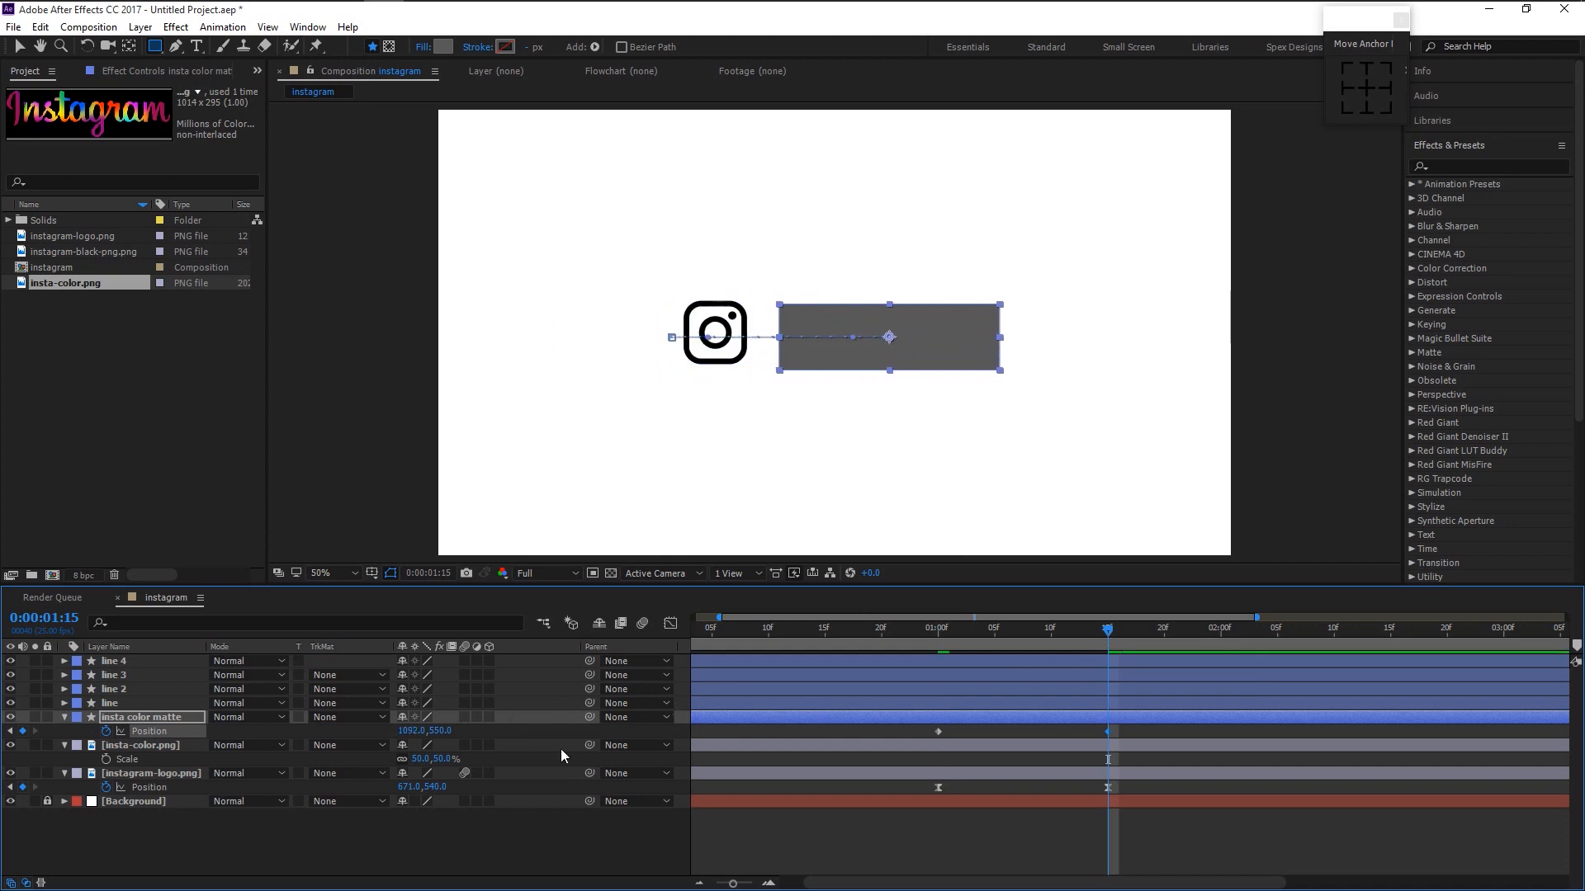
pyautogui.click(1146, 737)
pyautogui.moveTo(1141, 732); pyautogui.dragTo(908, 743)
# Set the track matte of insta-color.png to Alpha Matte "insta color matte".
pyautogui.click(200, 752)
pyautogui.click(328, 747)
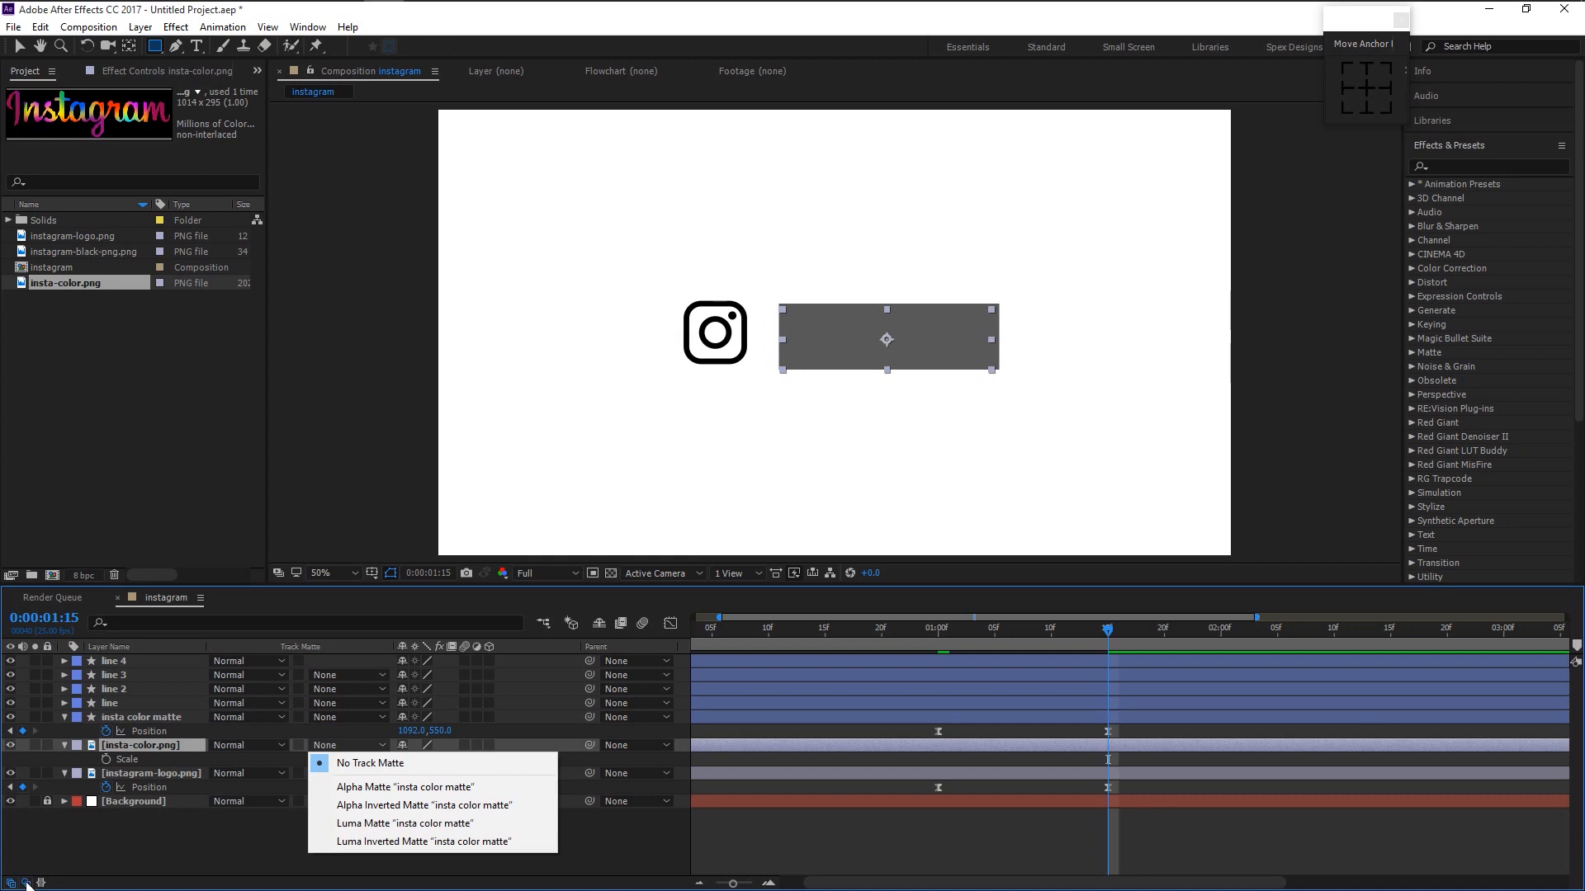
pyautogui.click(26, 885)
pyautogui.click(26, 885)
pyautogui.click(26, 885)
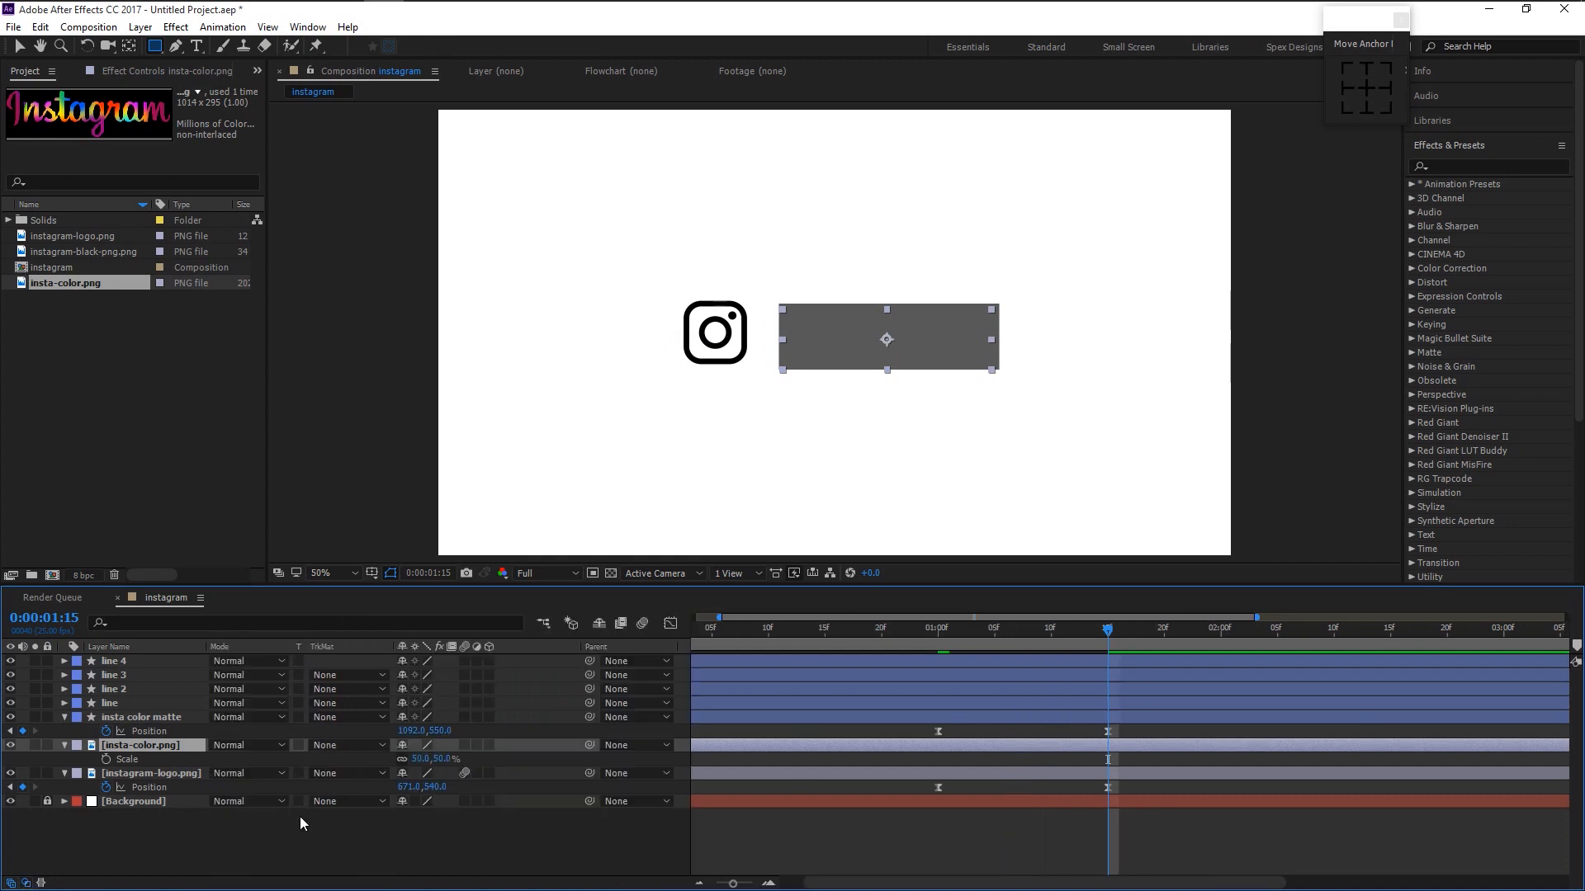
pyautogui.click(345, 745)
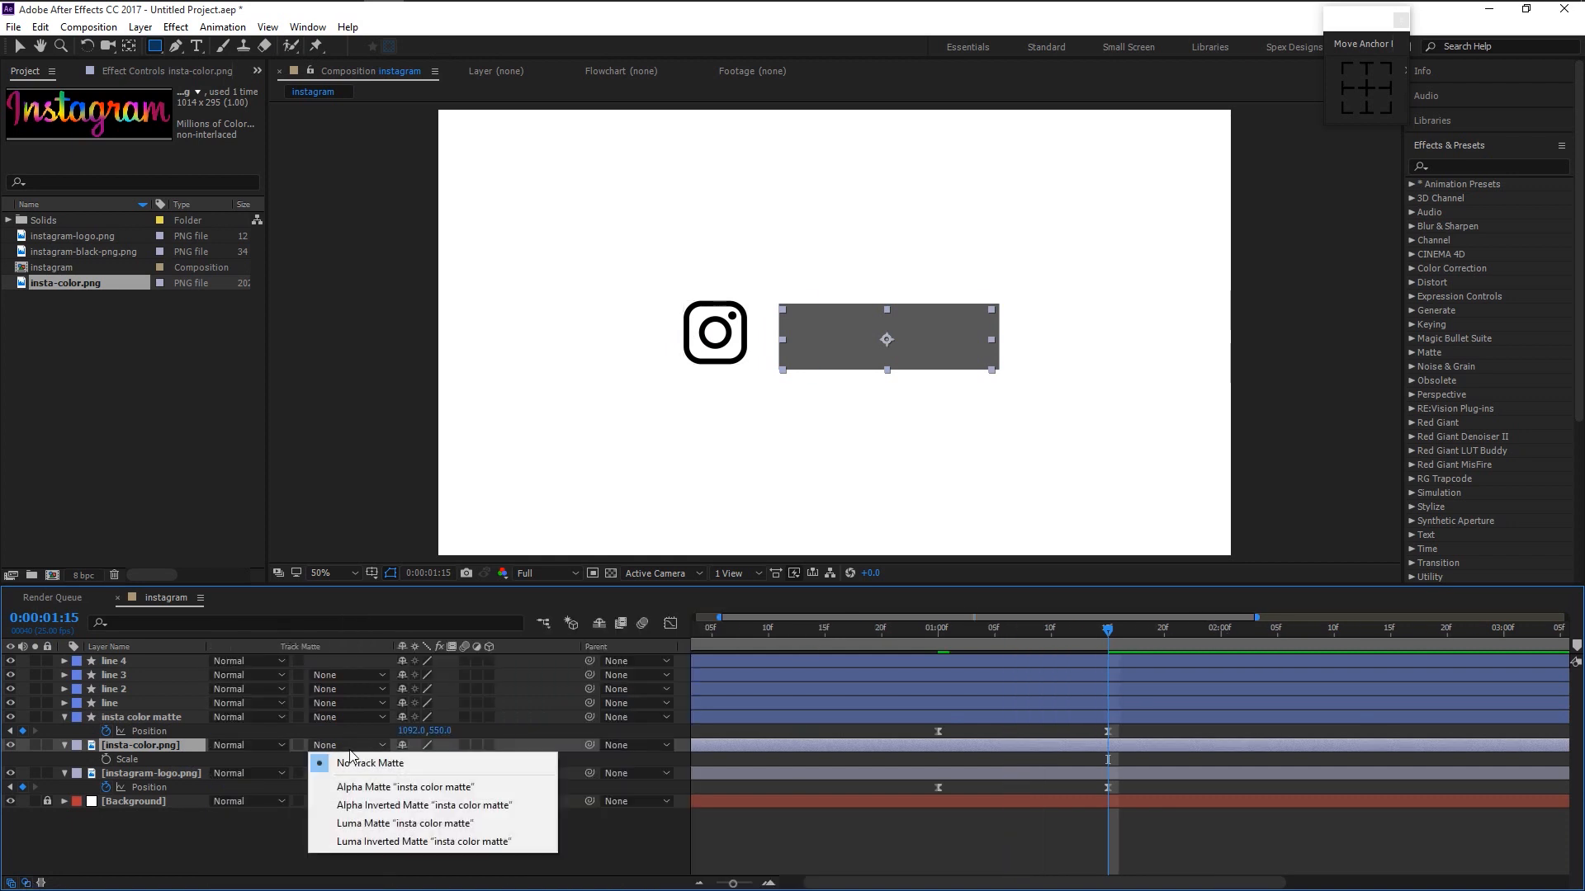
pyautogui.click(363, 788)
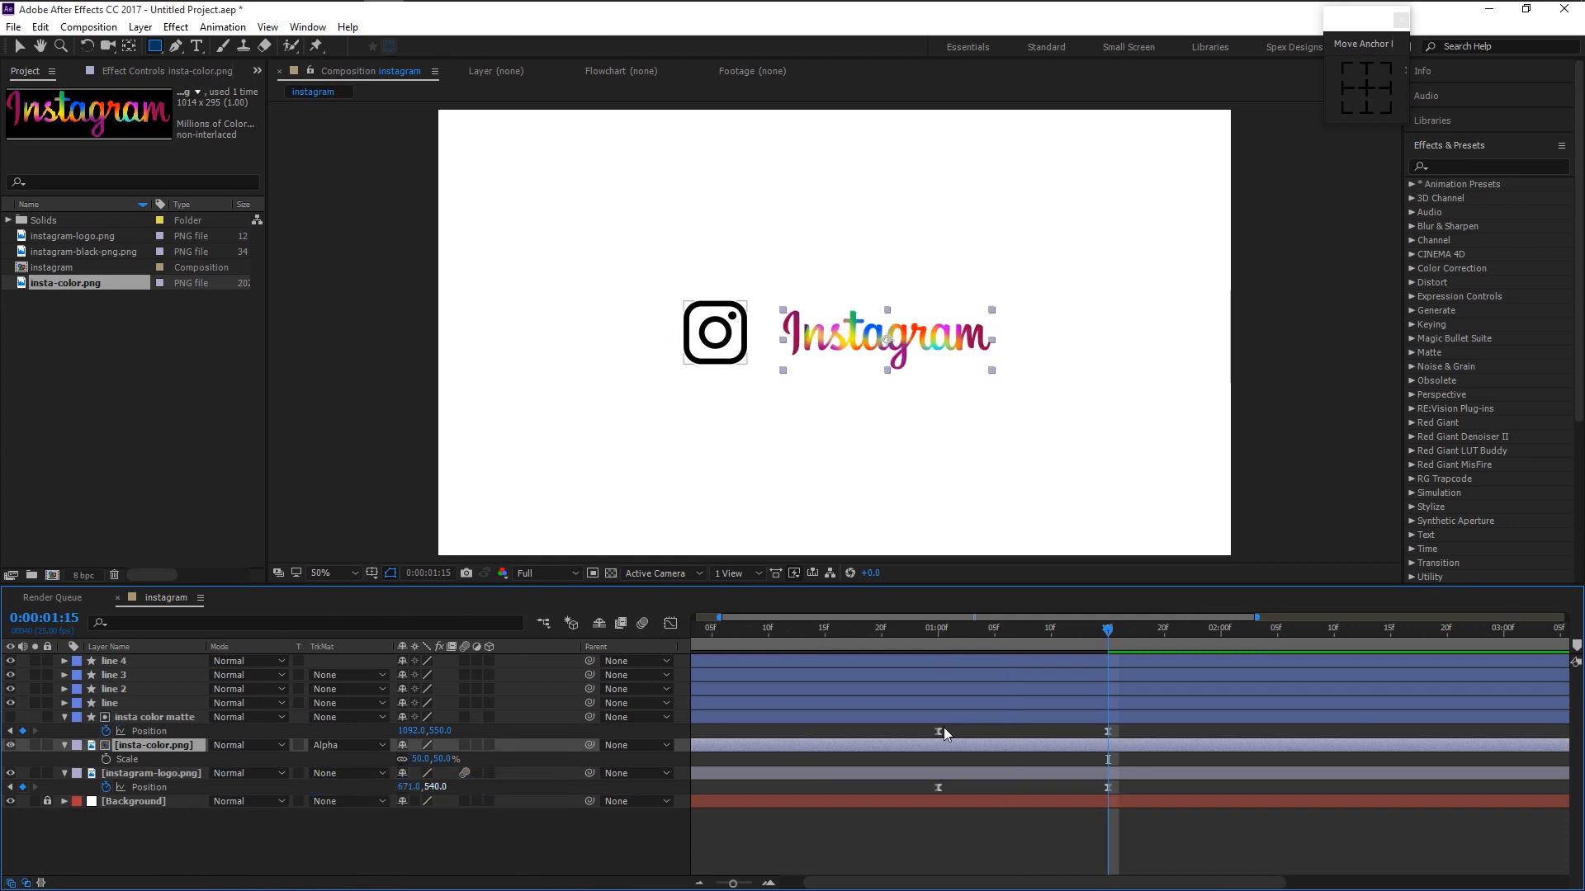
# Shape the speed graph of the matte's position keyframes to peak early and slow down gradually.
pyautogui.moveTo(1144, 730); pyautogui.dragTo(908, 741)
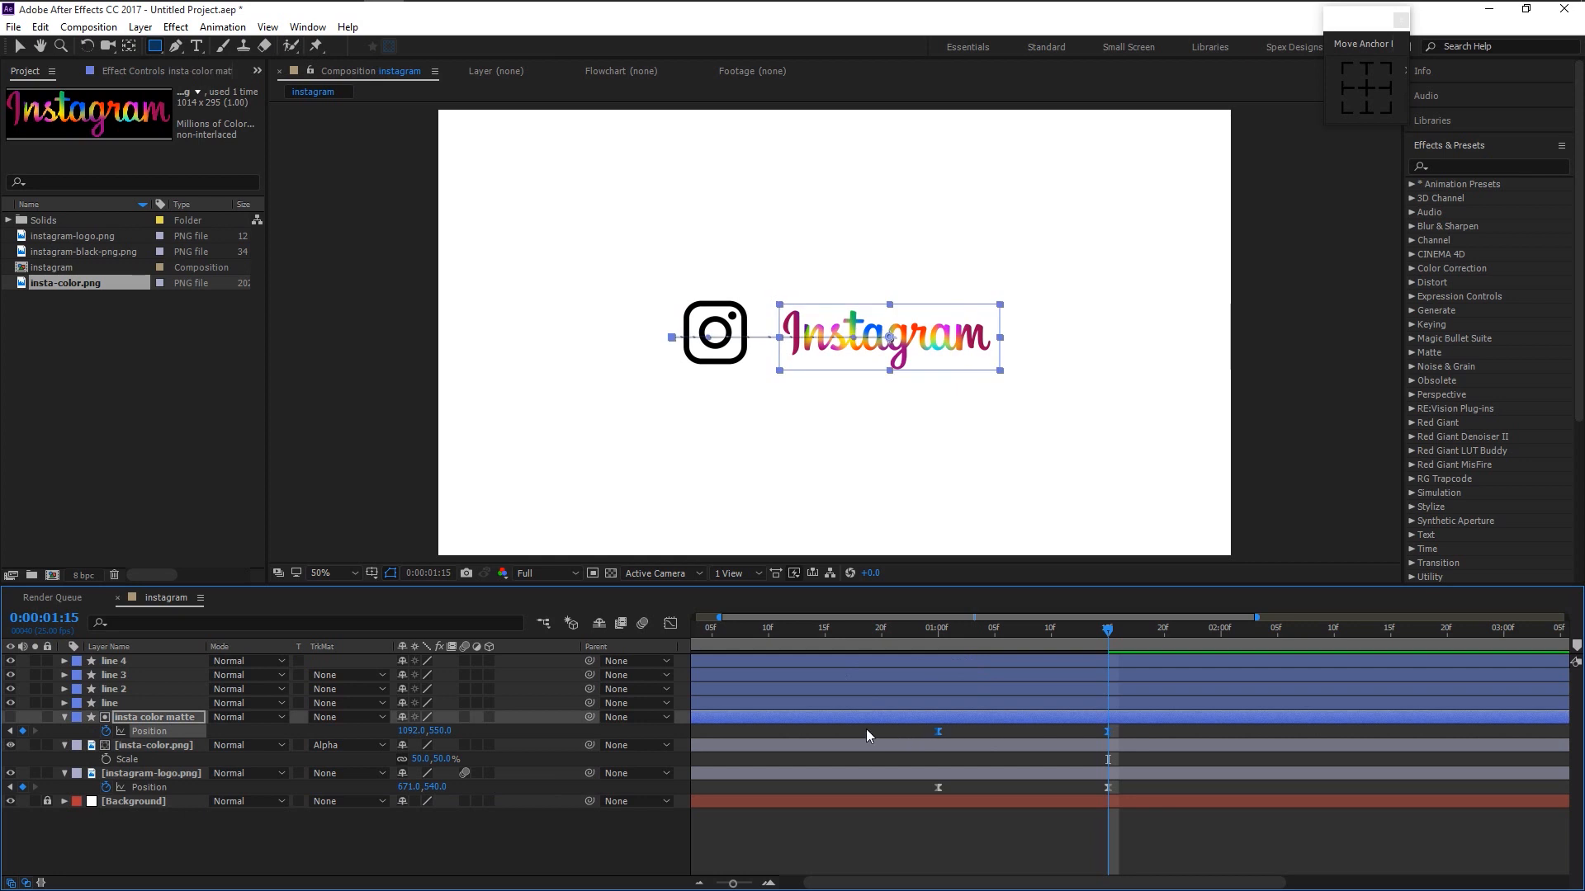
pyautogui.click(669, 625)
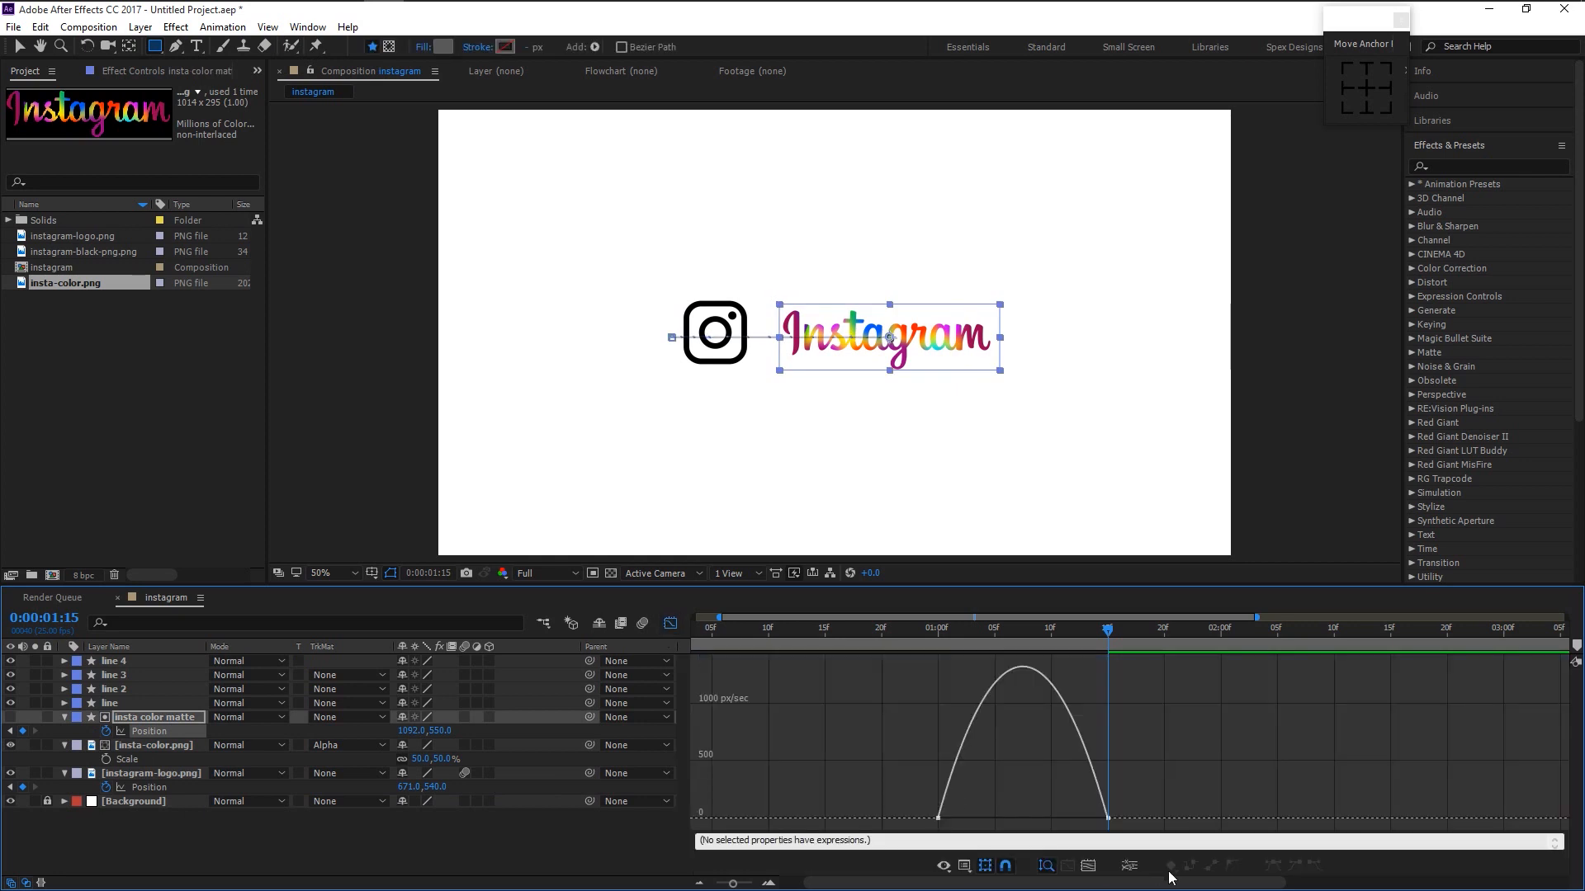
pyautogui.click(1108, 819)
pyautogui.moveTo(1078, 819); pyautogui.dragTo(1023, 818)
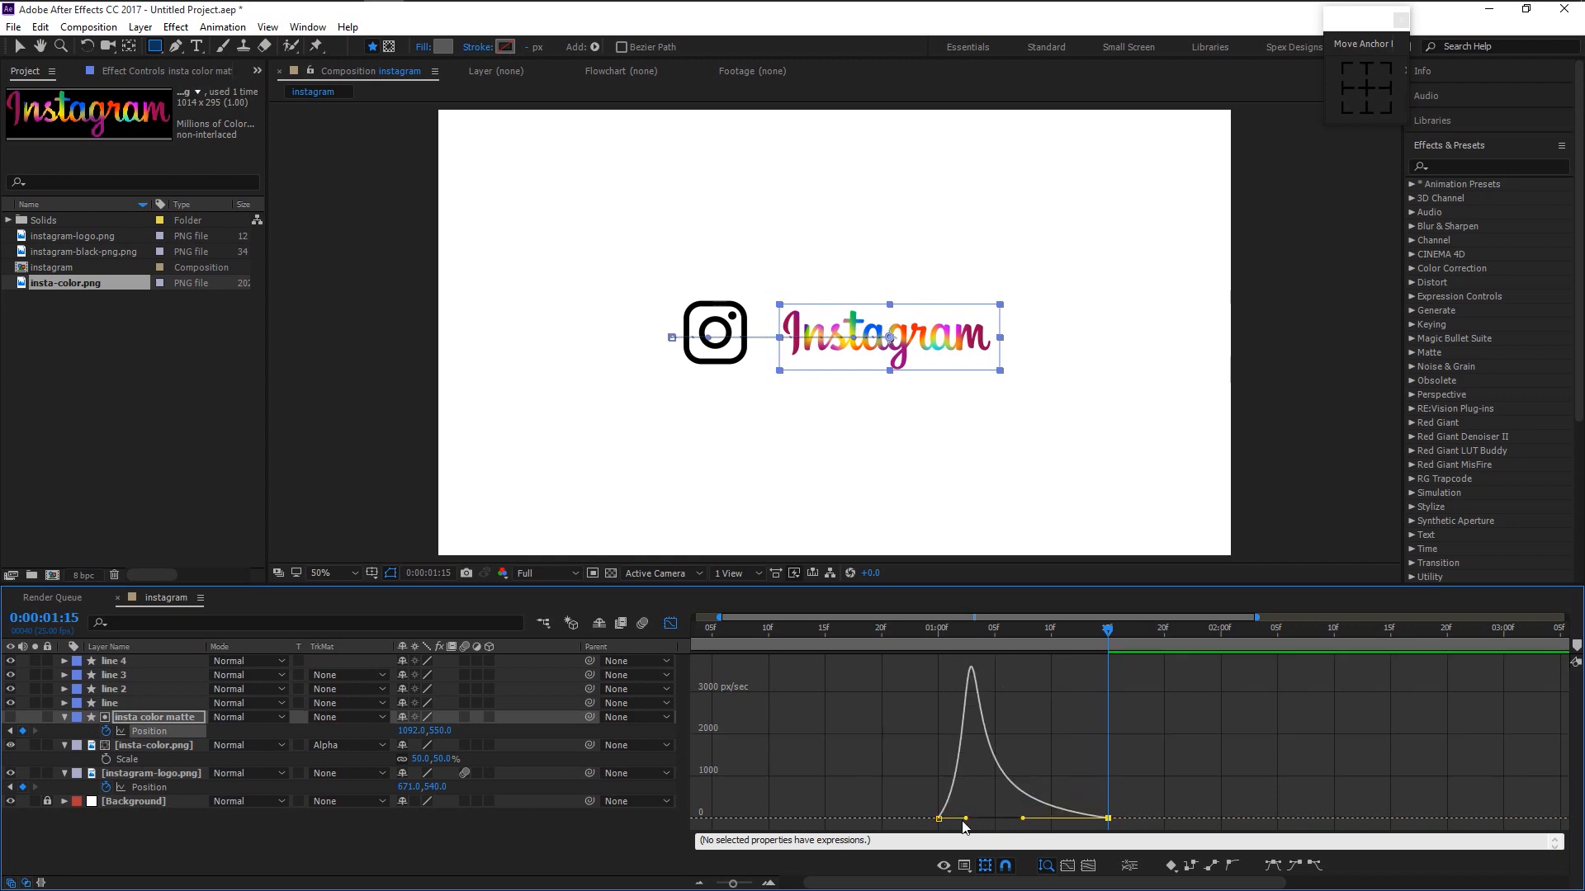
# Preview the logo slide and wordmark reveal from the start of the instagram composition.
pyautogui.click(671, 624)
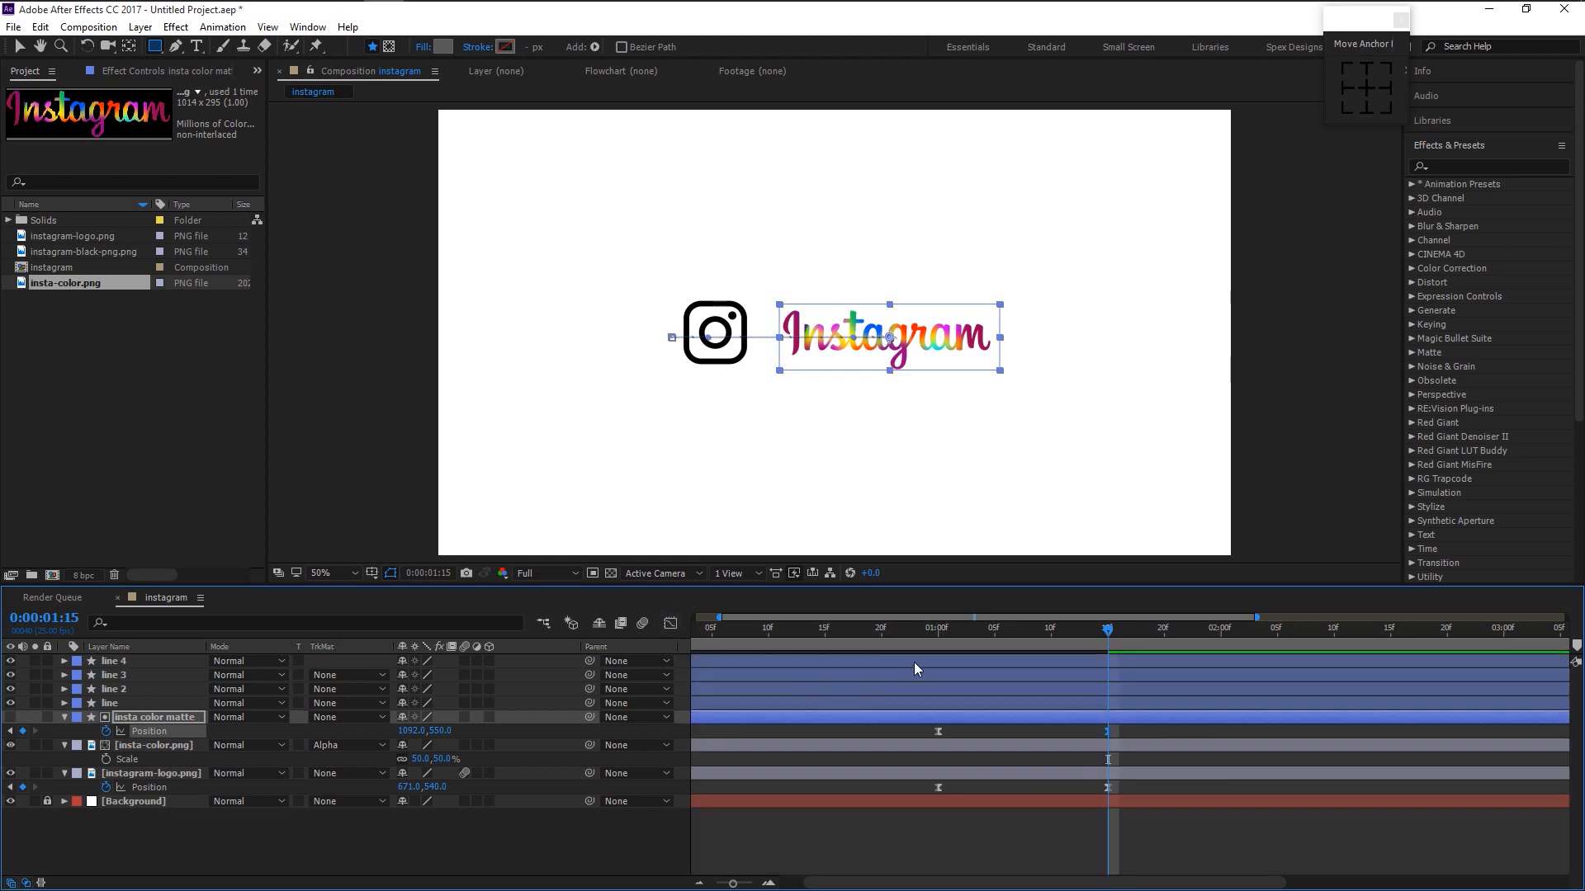
pyautogui.press('Home')
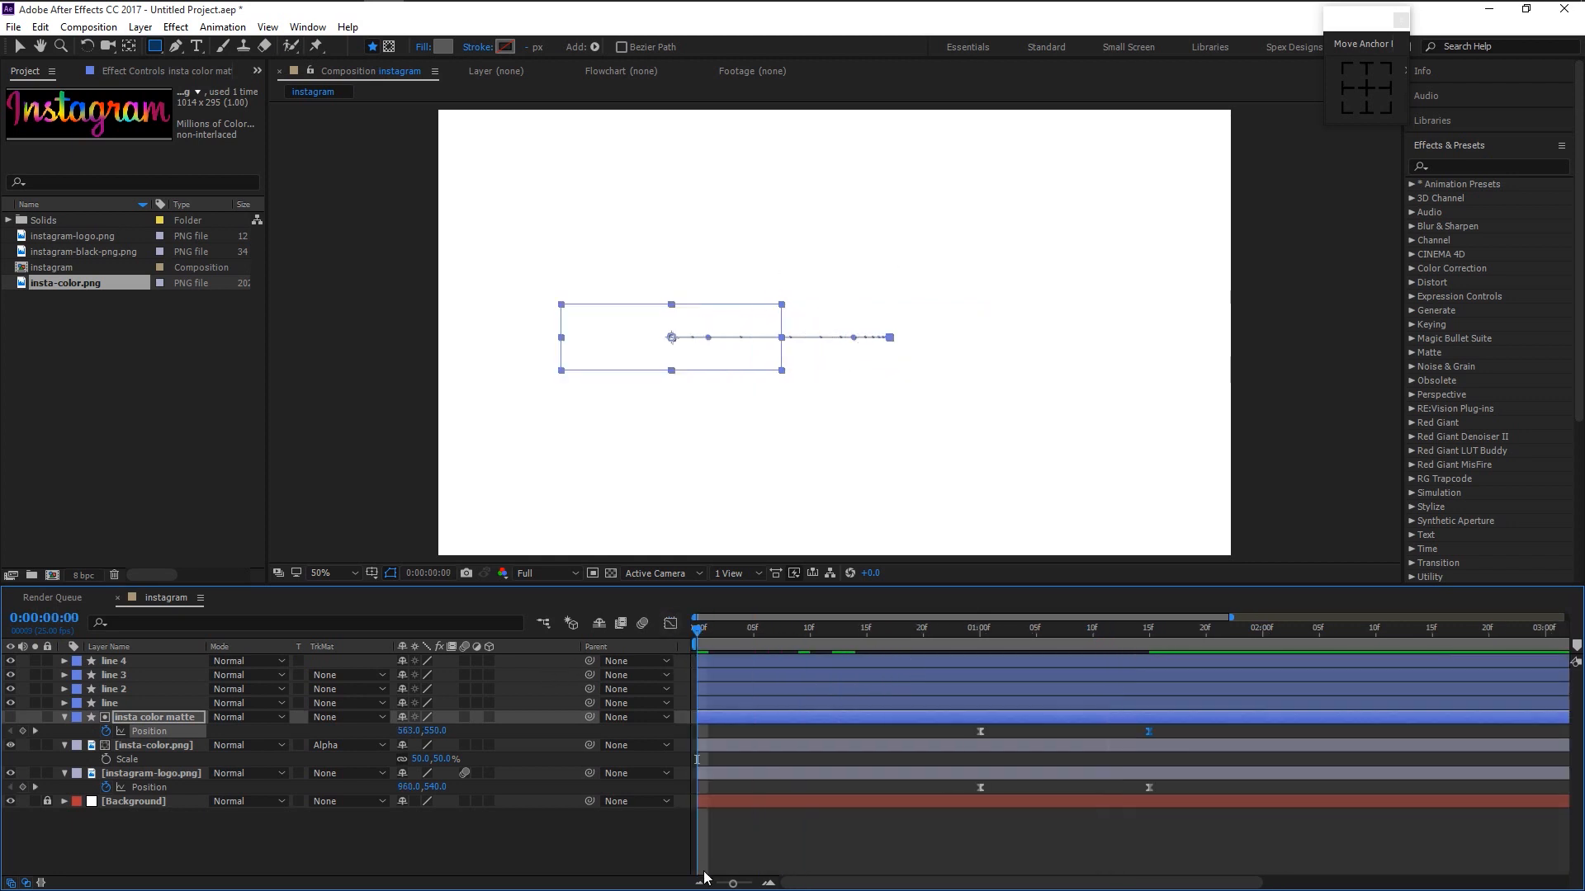
pyautogui.moveTo(732, 883); pyautogui.dragTo(717, 883)
pyautogui.click(778, 852)
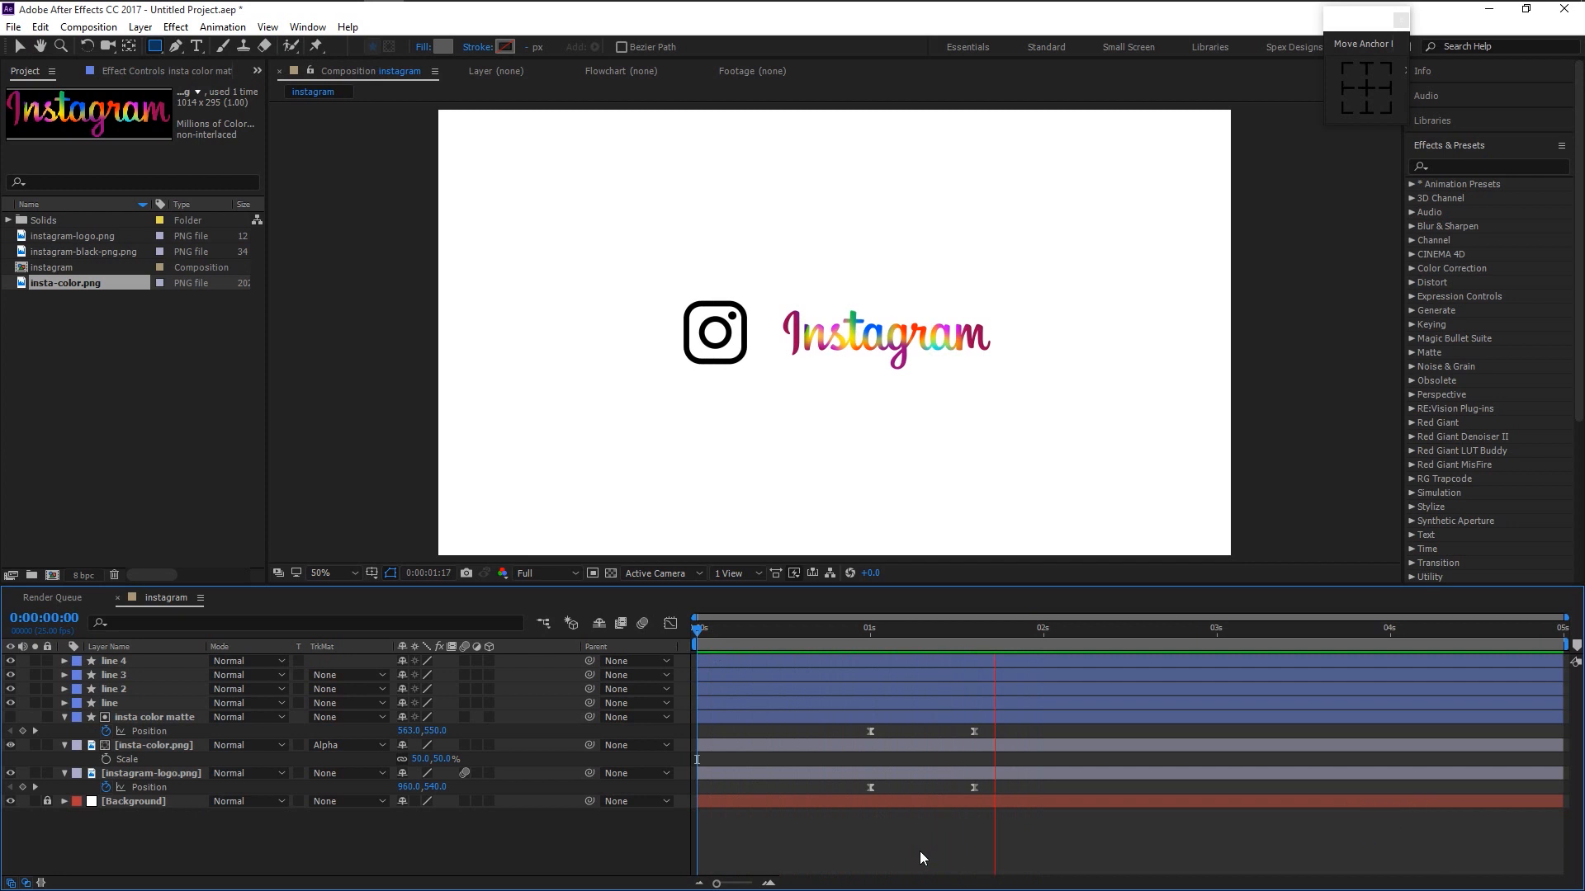
pyautogui.press('space')
pyautogui.moveTo(730, 632); pyautogui.dragTo(662, 650)
pyautogui.press('space')
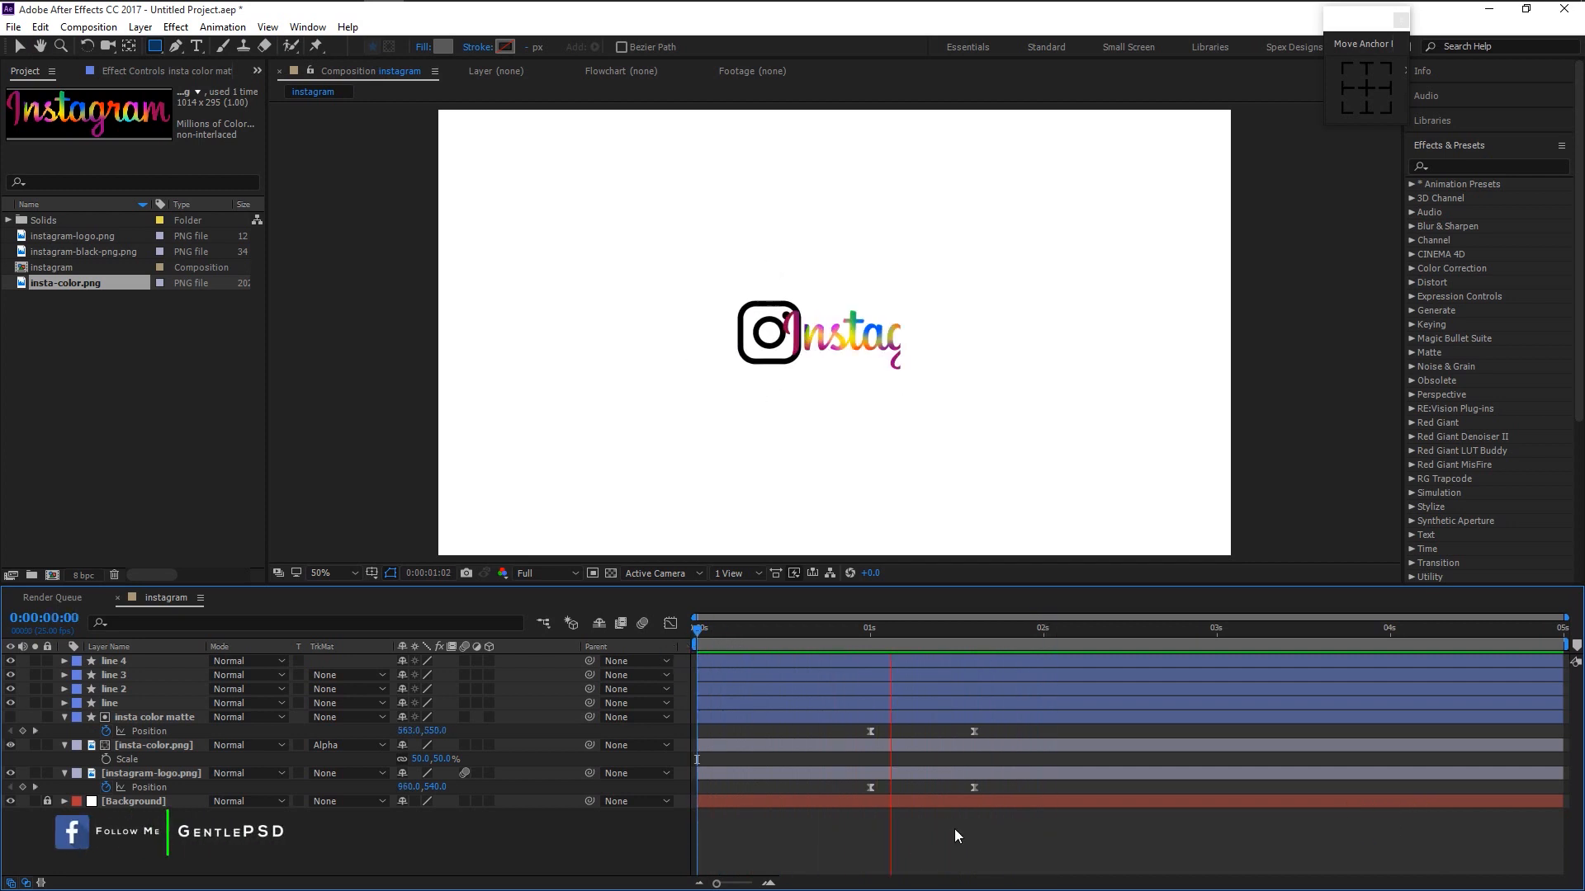
pyautogui.press('space')
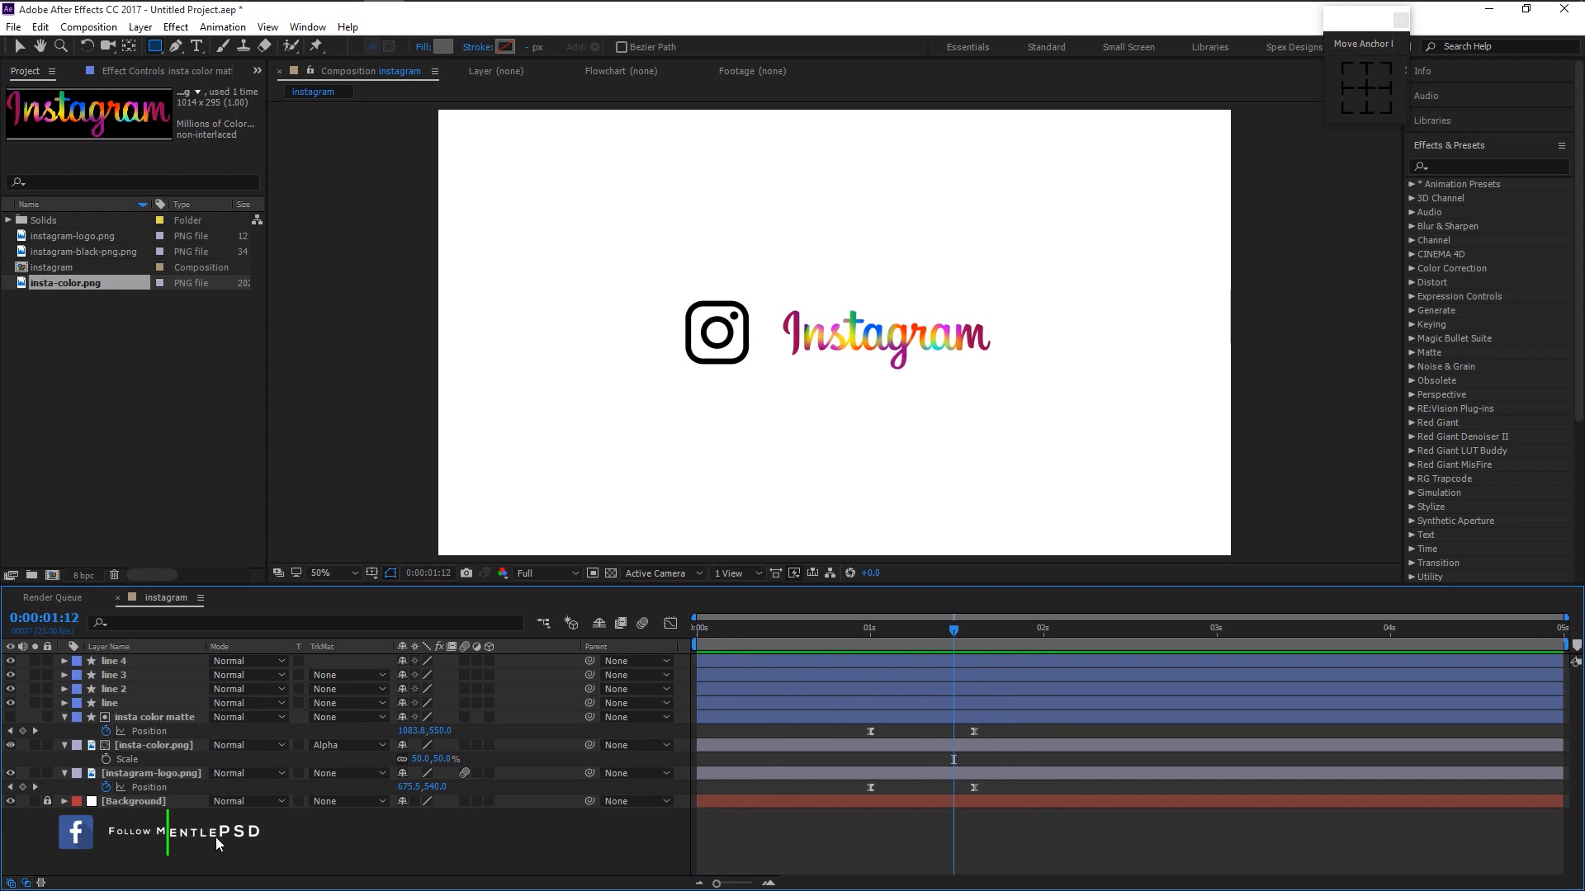
# Place instagram-black-png.png directly above the insta color matte layer and pre-compose it, moving all attributes into the new composition.
pyautogui.click(87, 252)
pyautogui.moveTo(86, 252); pyautogui.dragTo(130, 718)
pyautogui.rightClick(185, 717)
pyautogui.click(281, 570)
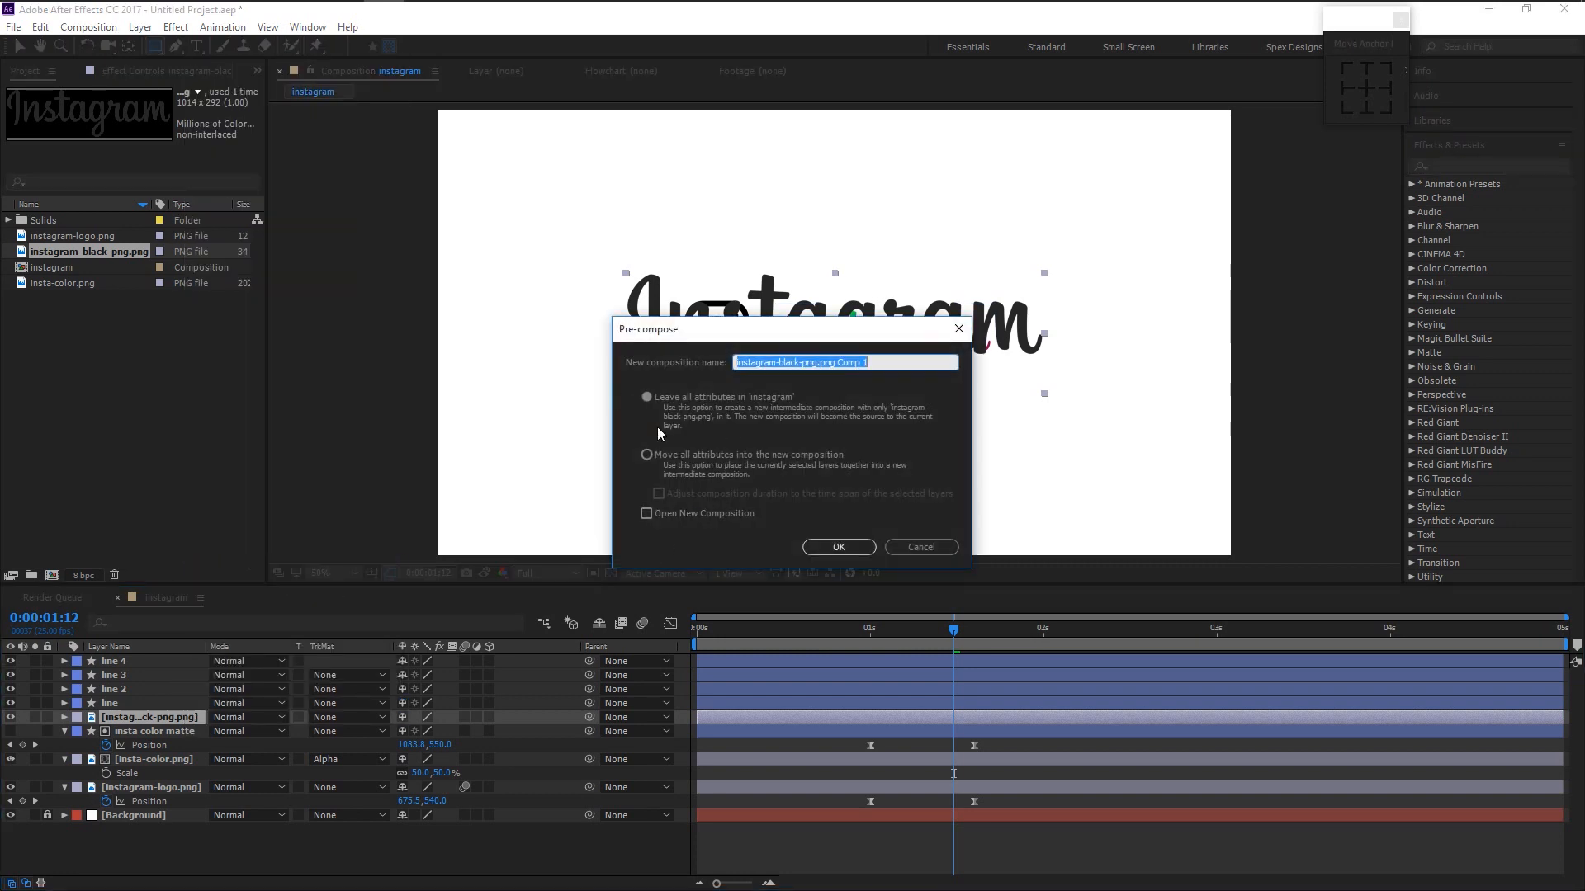
pyautogui.click(647, 455)
pyautogui.click(828, 551)
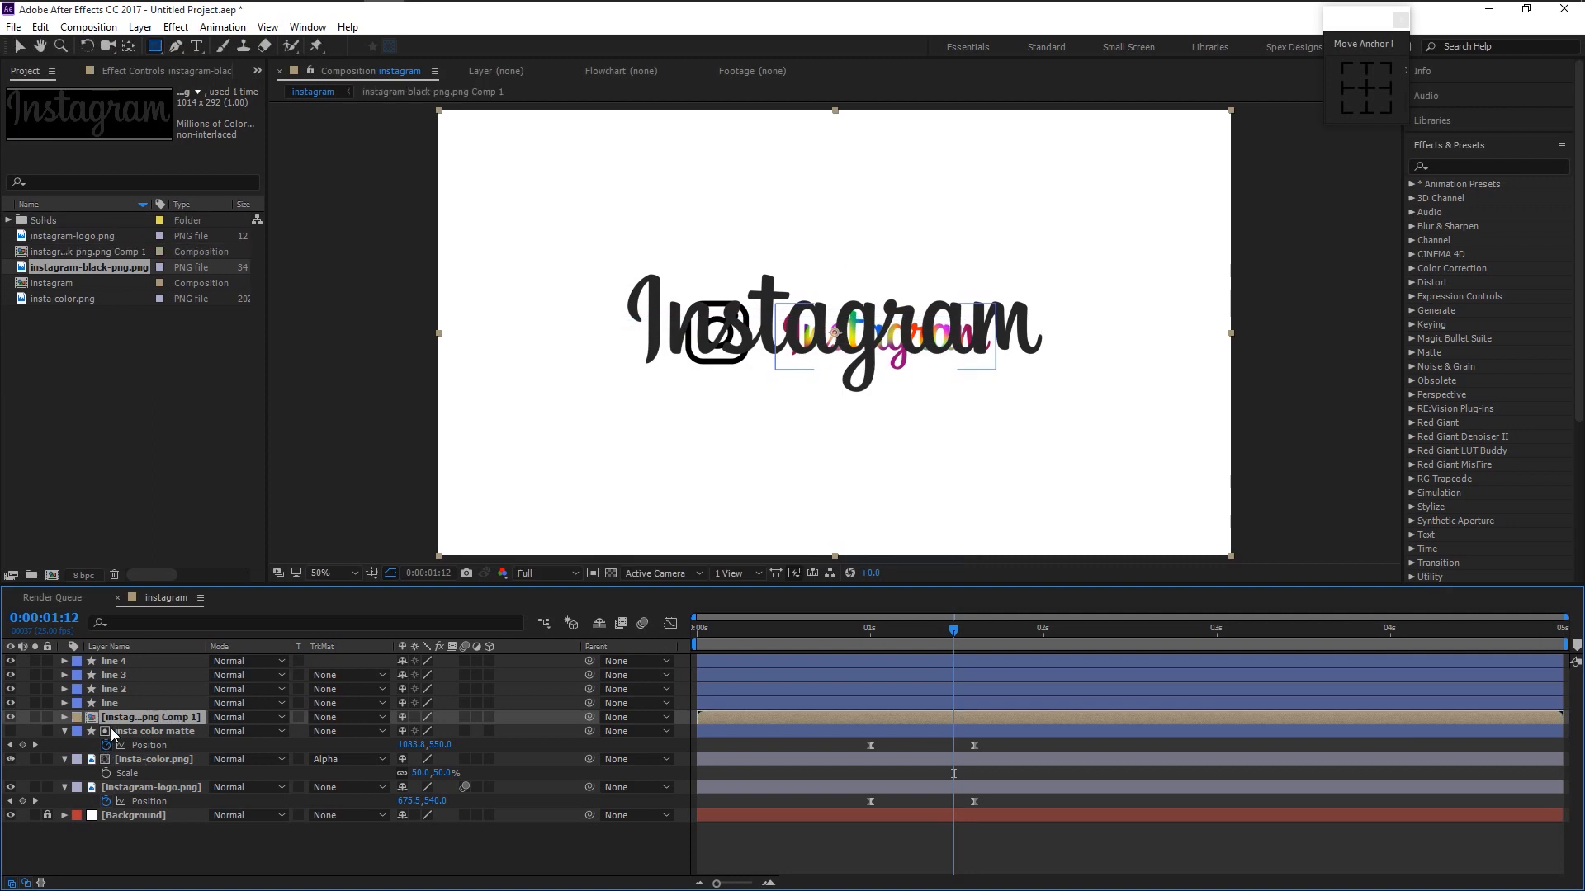
# Inside the black wordmark's precomp, apply Curves to instagram-black-png.png and move the RGB curve's black point almost fully toward the highlights.
pyautogui.doubleClick(129, 719)
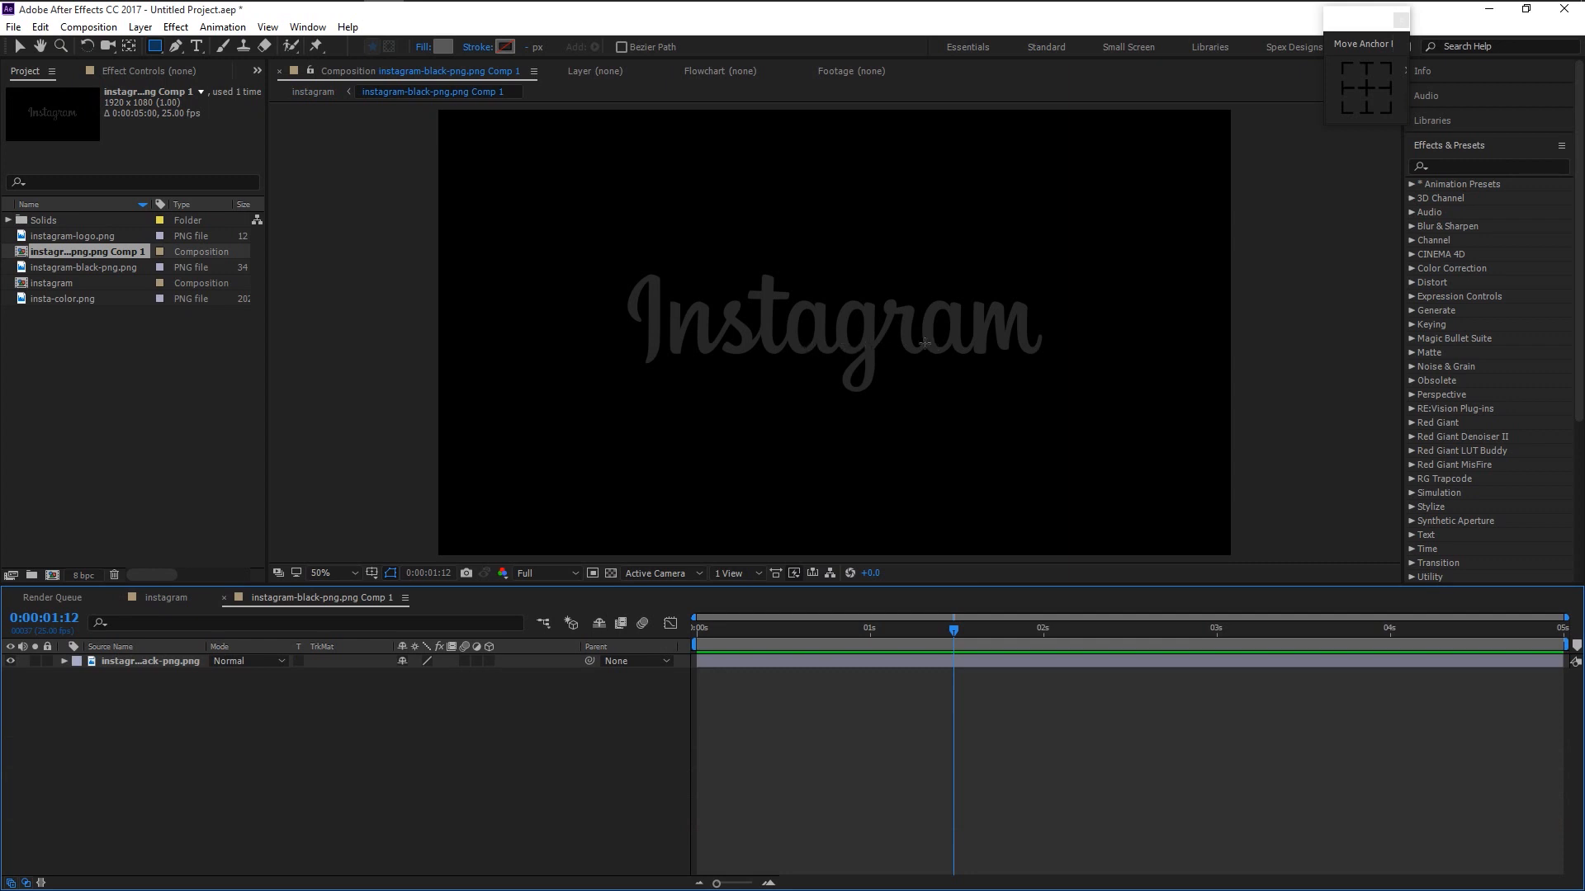
pyautogui.click(1457, 168)
pyautogui.write('curv')
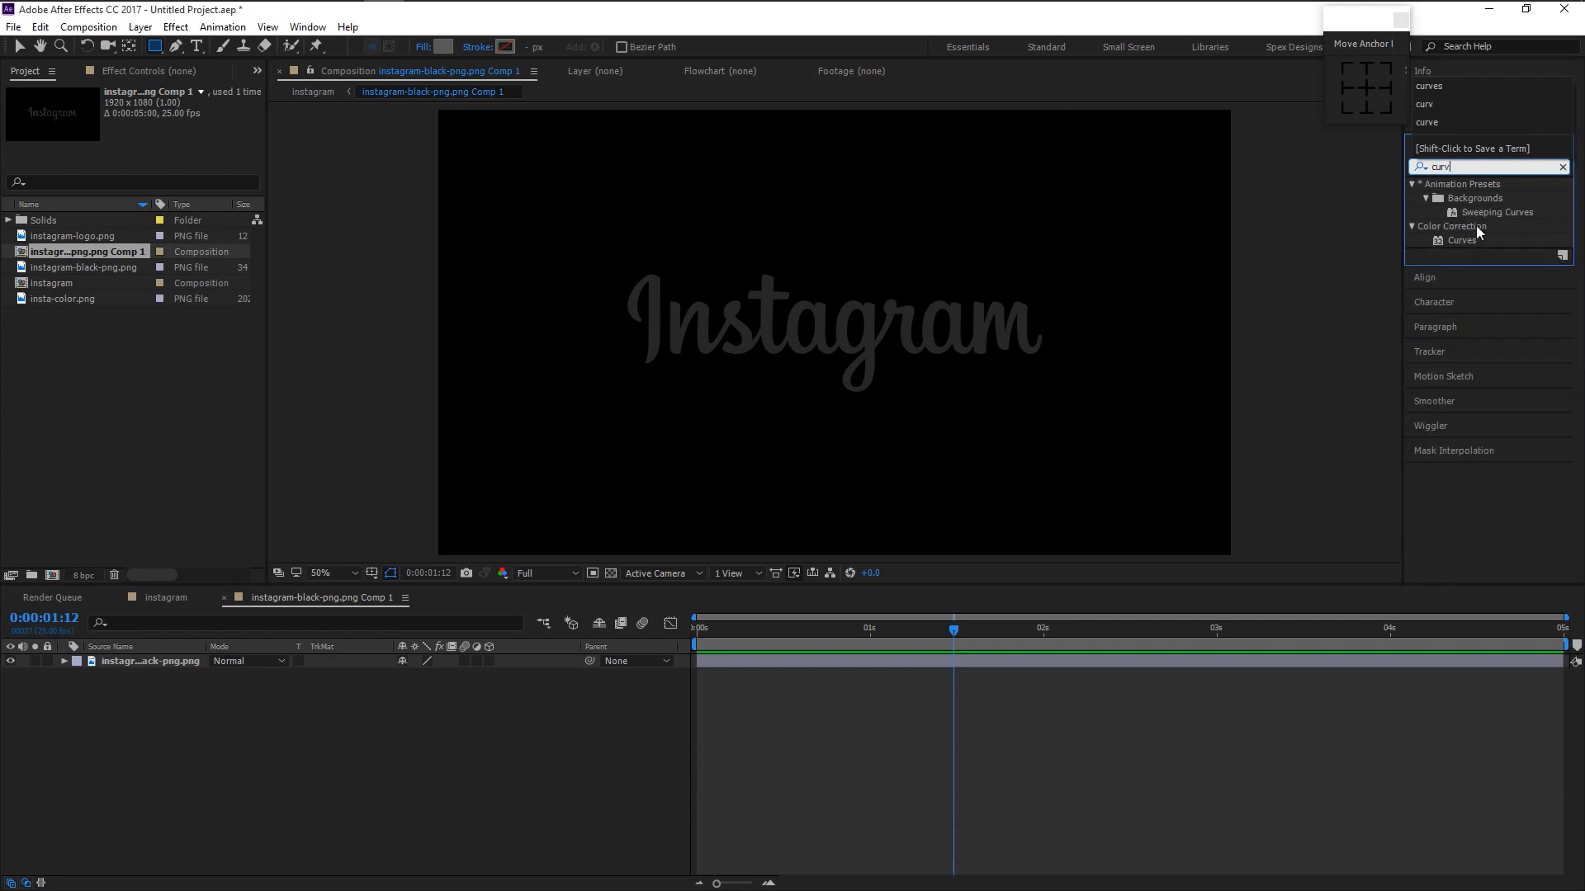
pyautogui.moveTo(1456, 241); pyautogui.dragTo(140, 667)
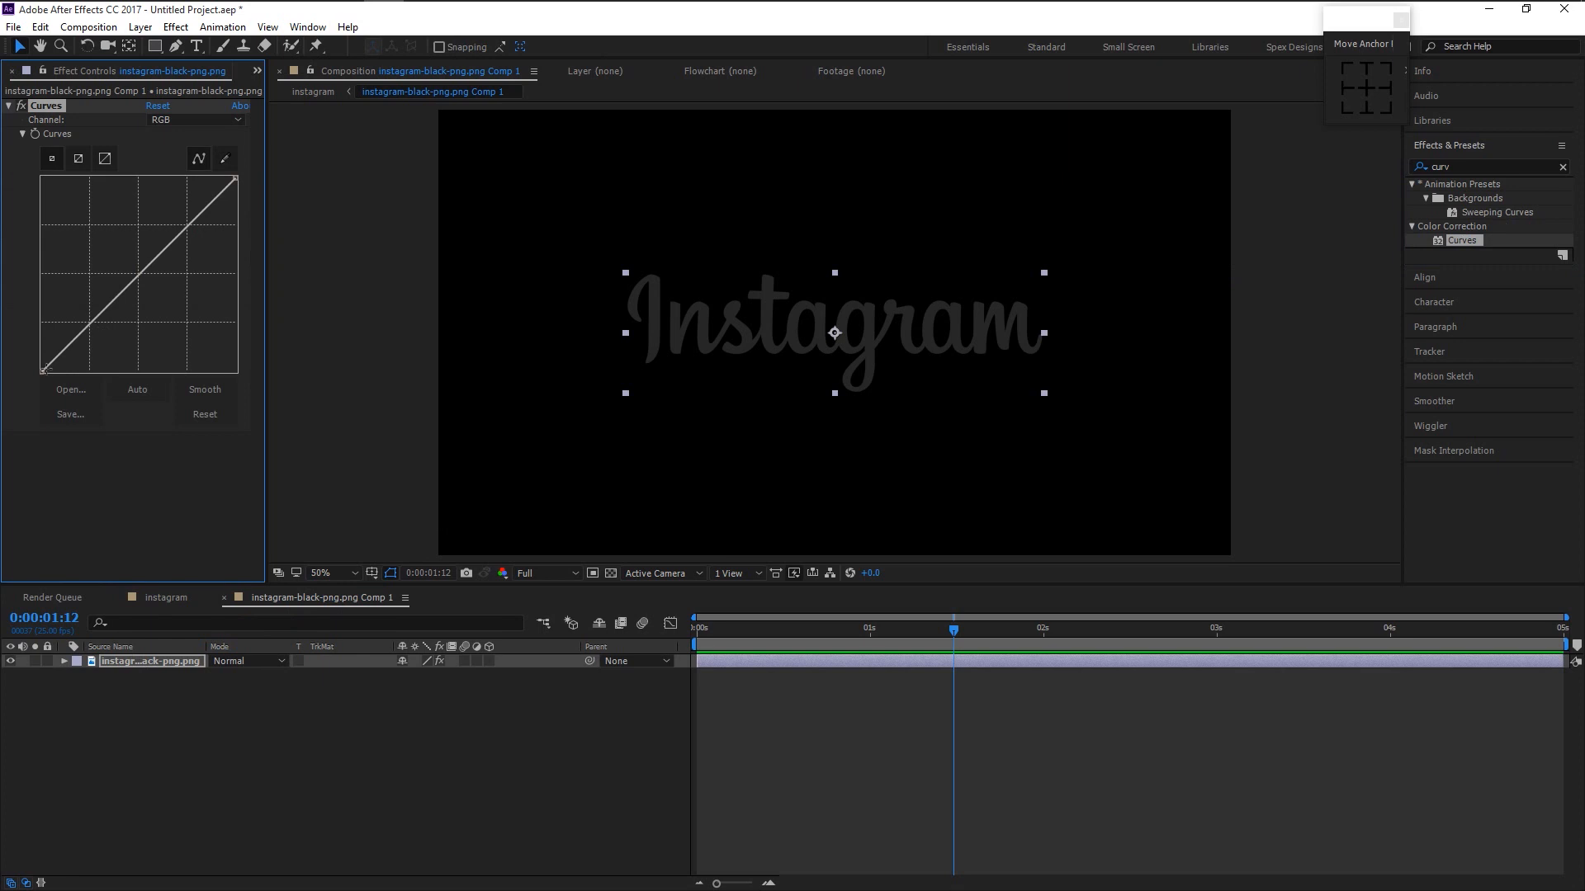
pyautogui.moveTo(42, 372); pyautogui.dragTo(217, 387)
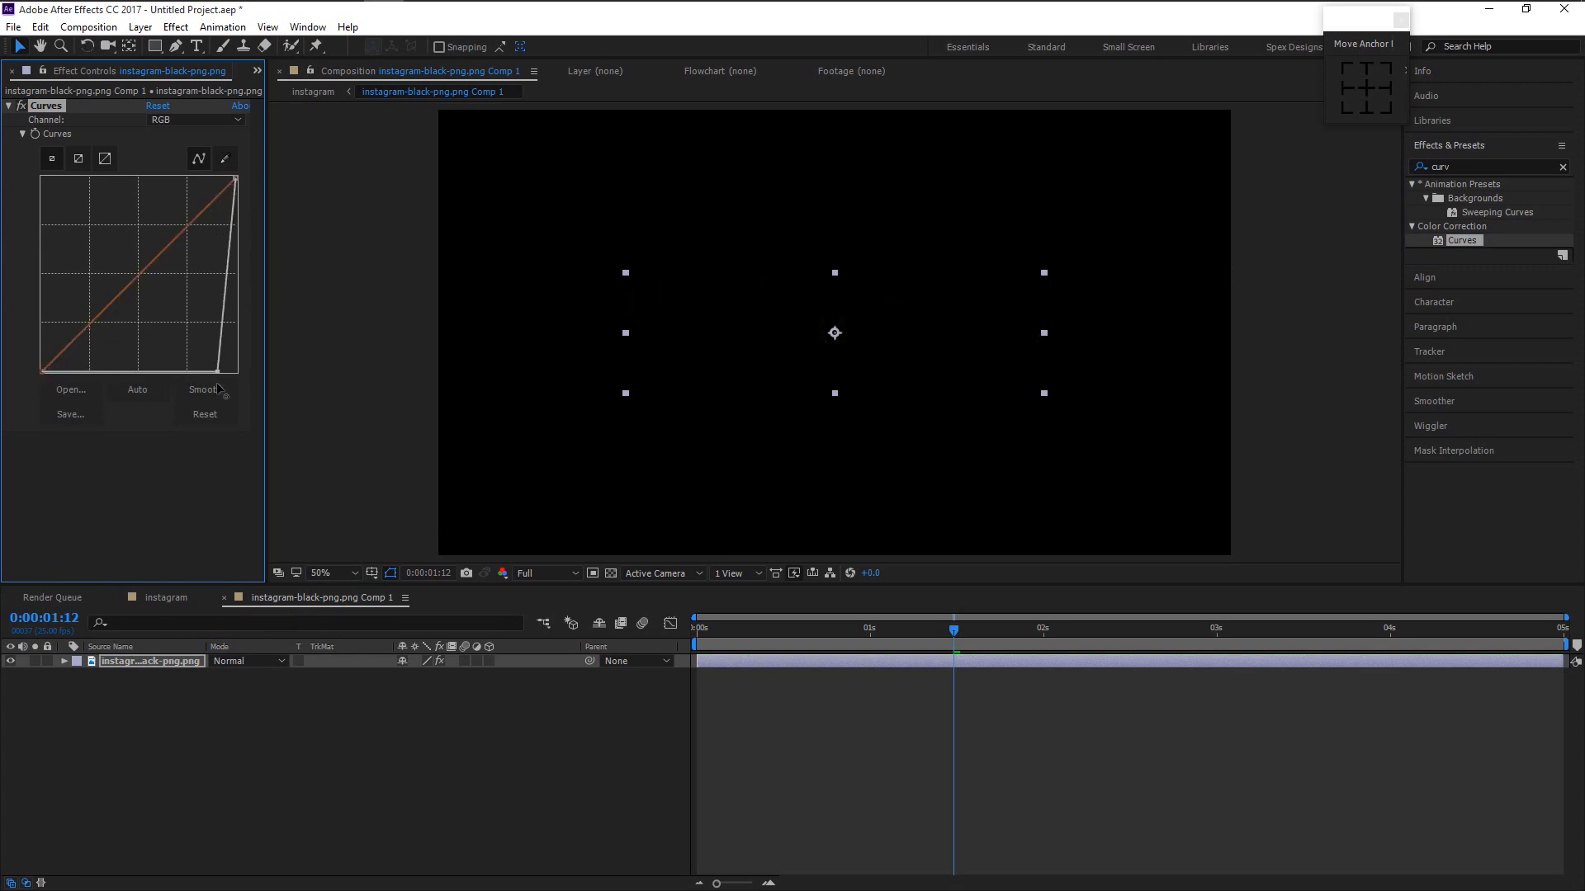
# In the instagram composition, set the black wordmark precomp's scale to 50% to match insta-color.png.
pyautogui.click(170, 600)
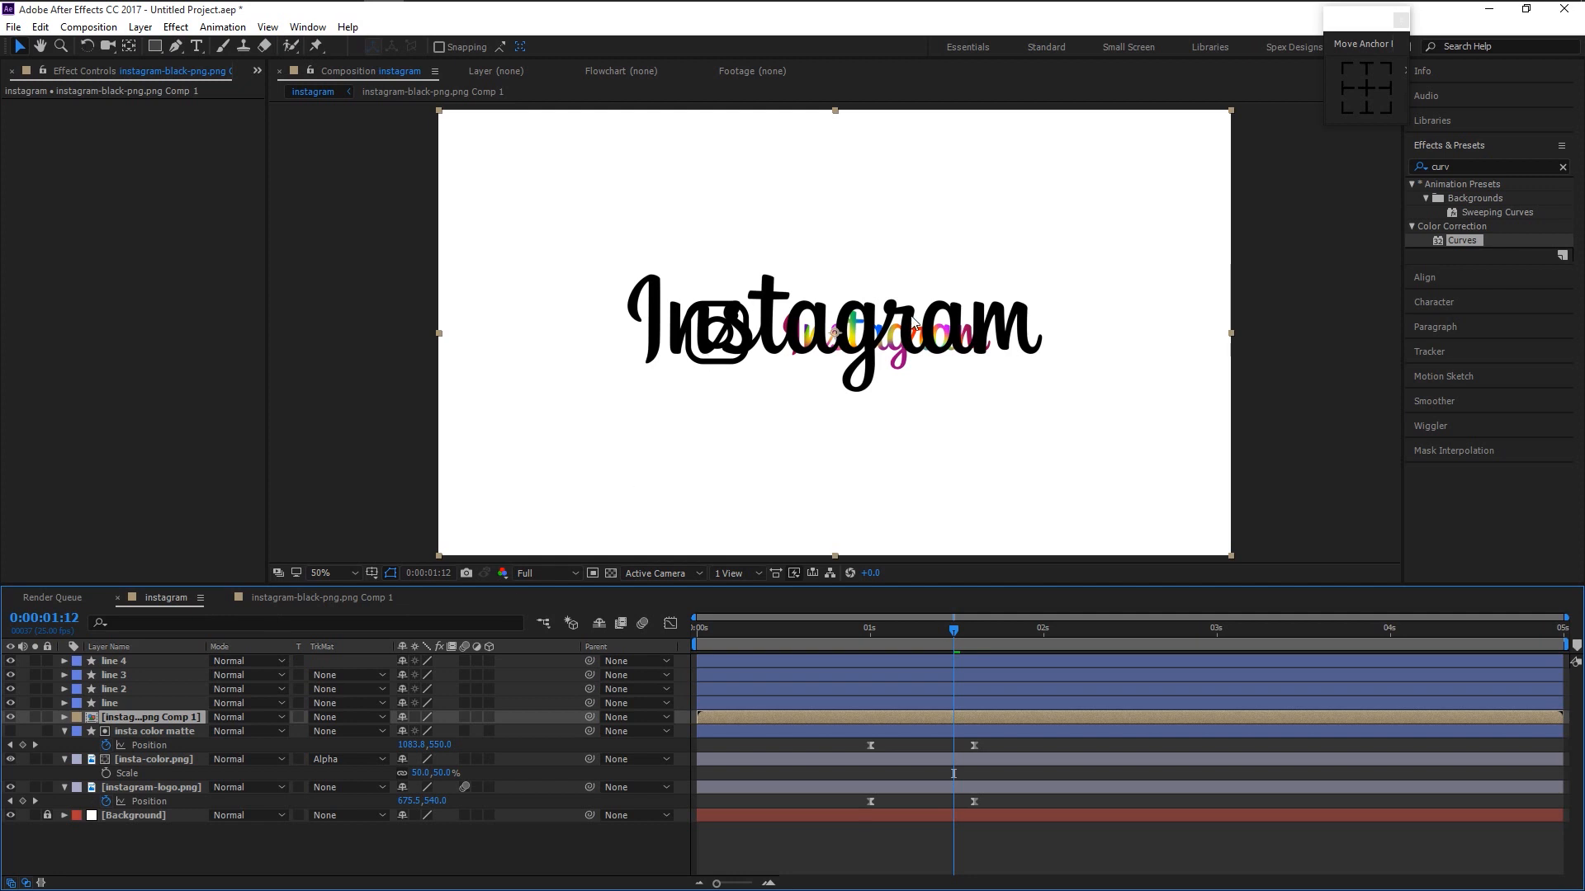
pyautogui.click(667, 738)
pyautogui.press('s')
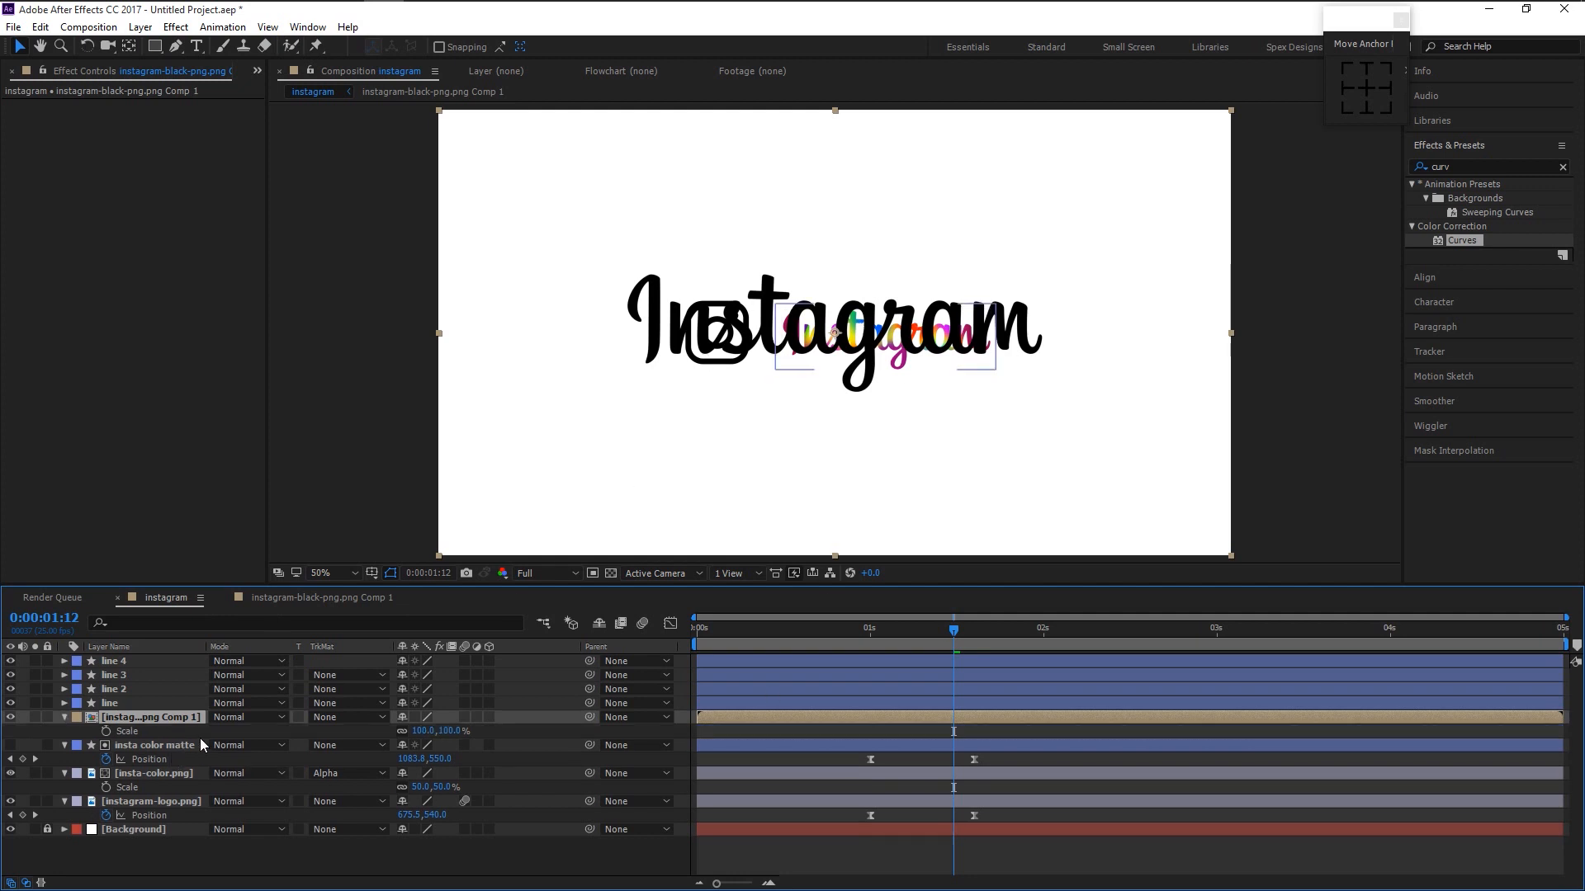
pyautogui.click(150, 775)
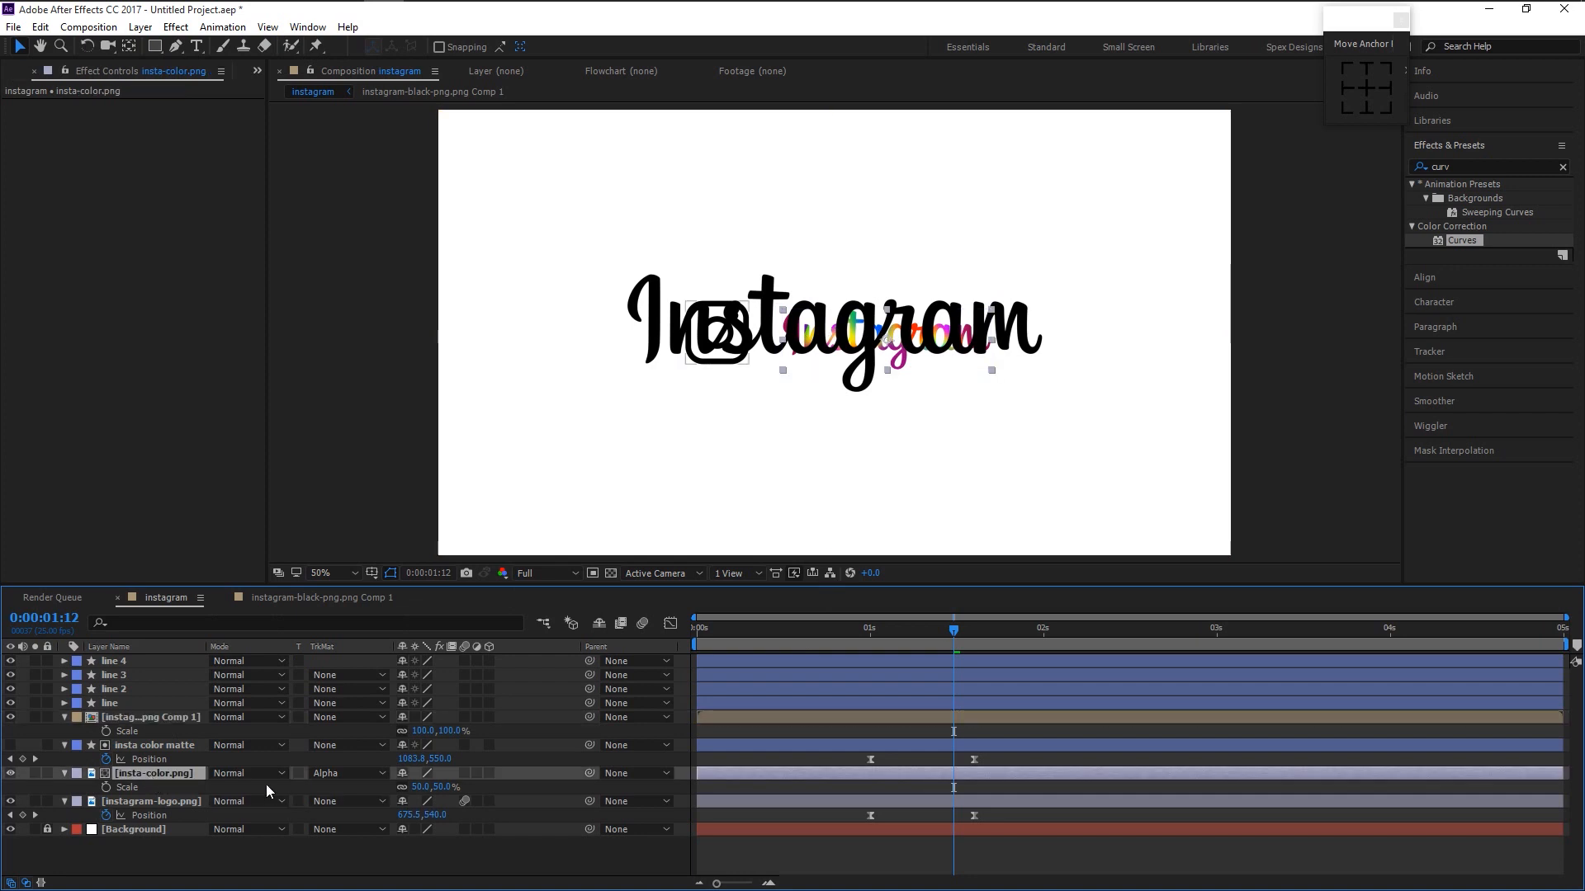
pyautogui.click(119, 720)
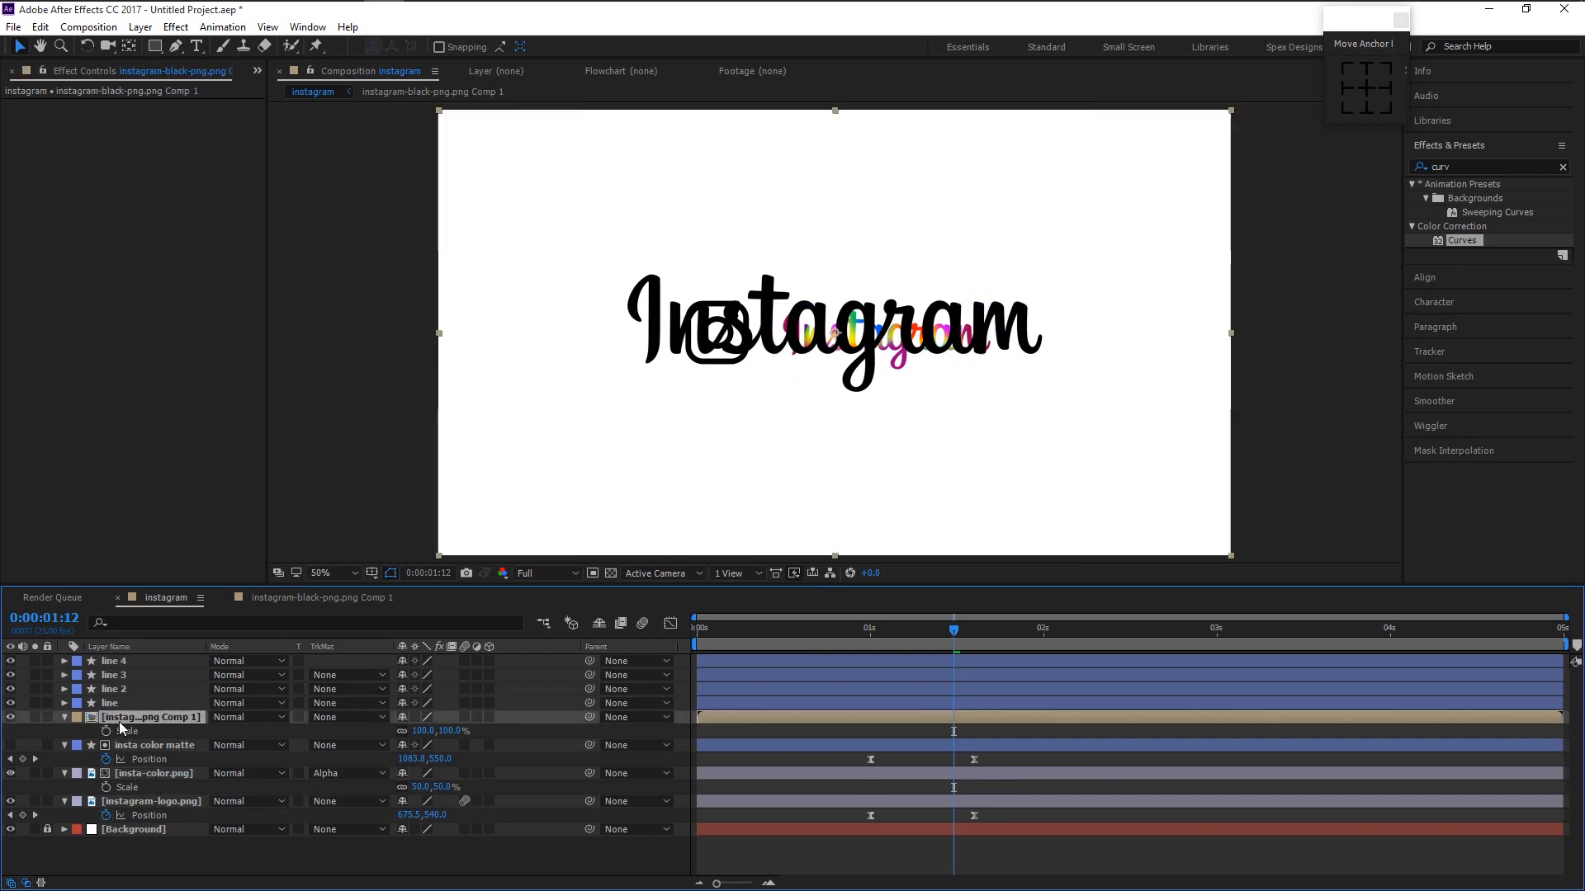
pyautogui.click(449, 731)
pyautogui.write('50')
pyautogui.press('Return')
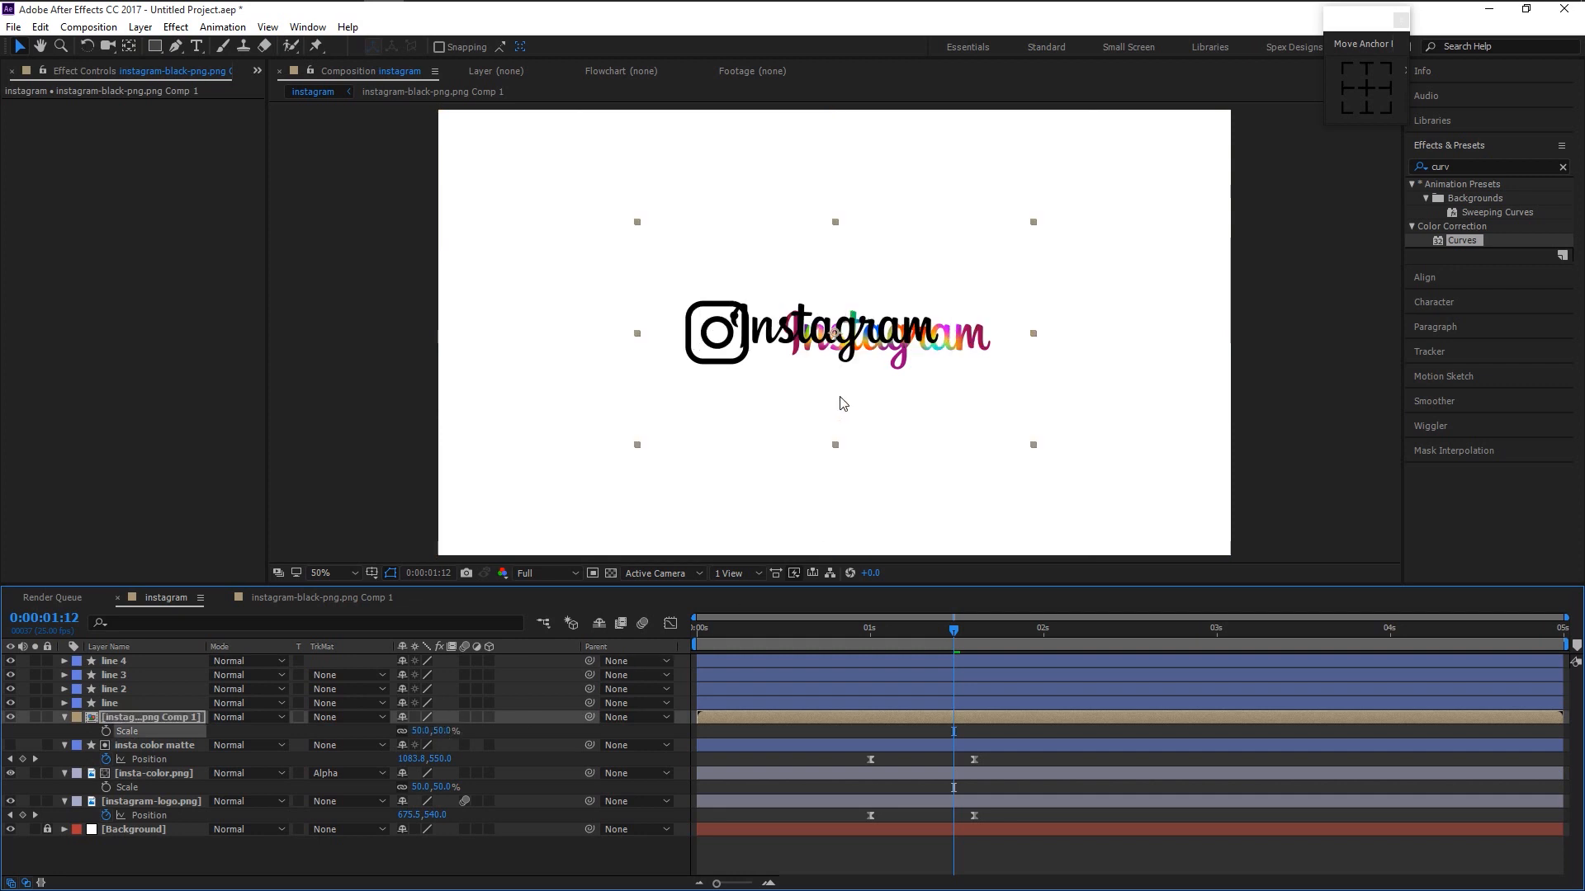